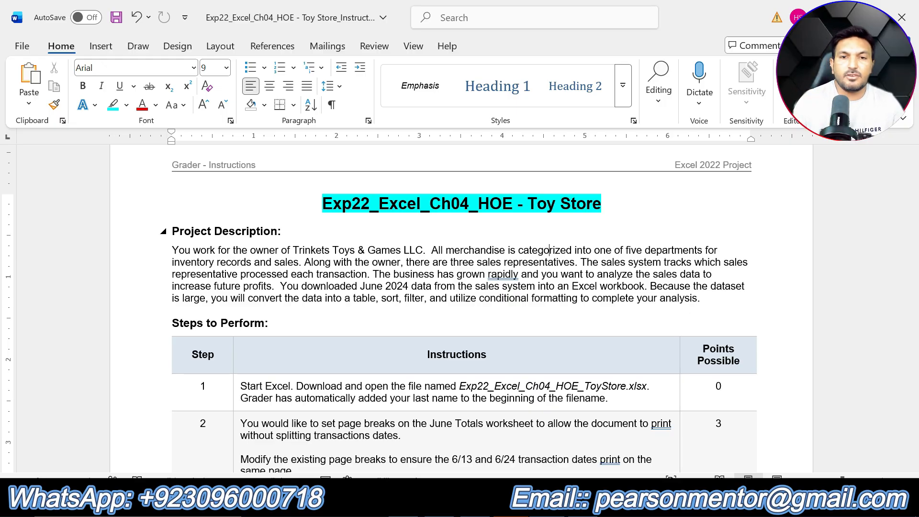
Highlight the "Project Description:" and "Steps to Perform:" headings in turquoise to match the document title
click(604, 210)
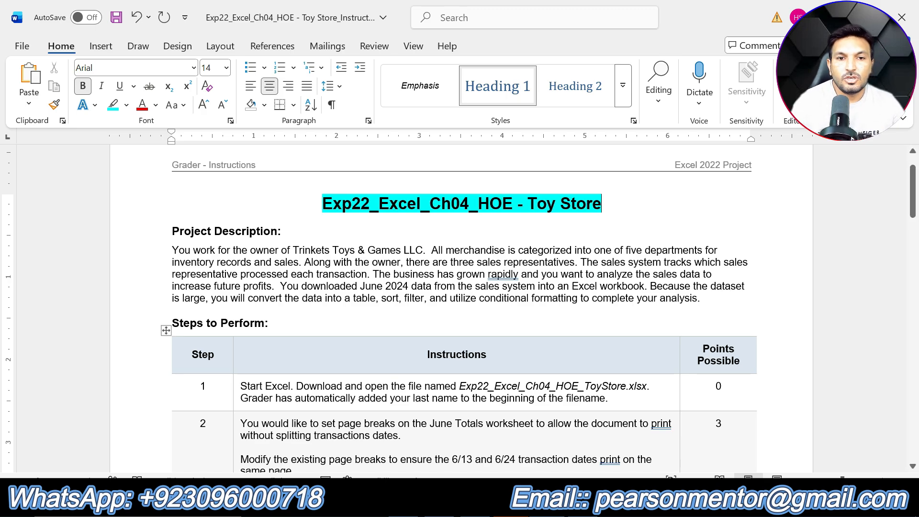
drag(299, 231, 171, 231)
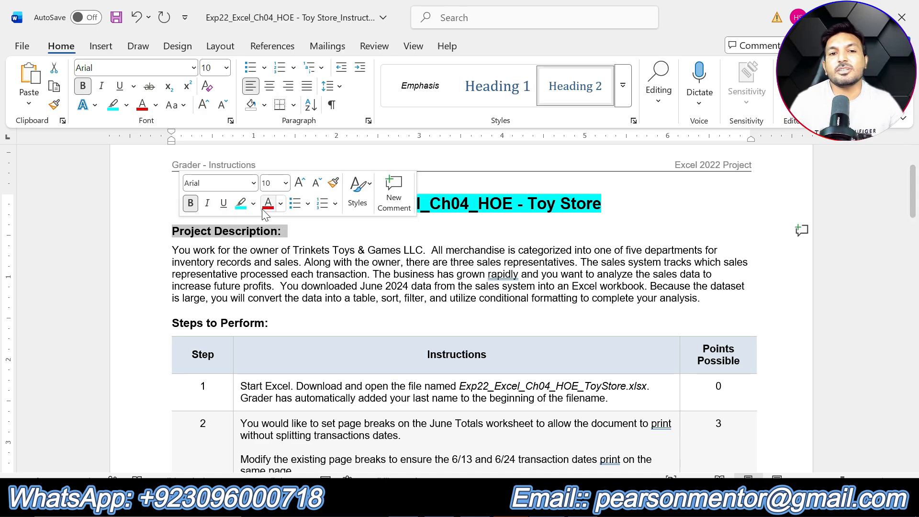
click(241, 204)
click(407, 275)
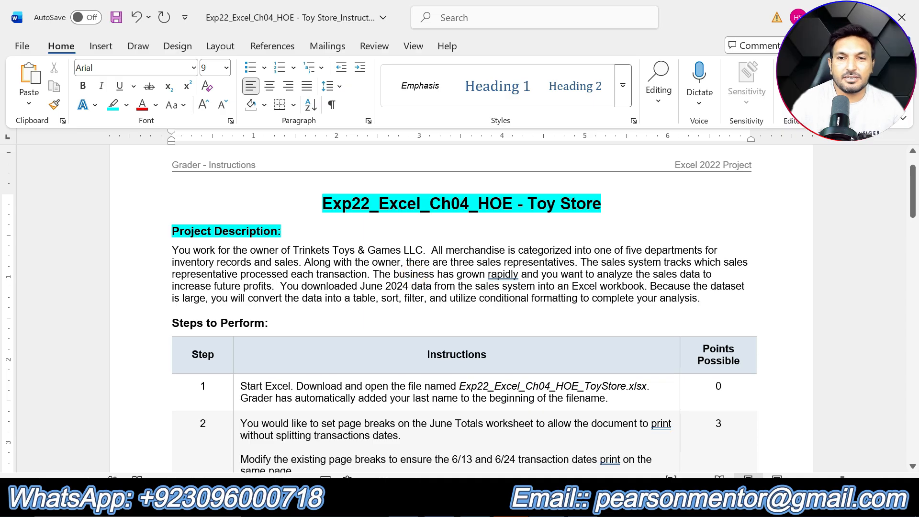
drag(703, 300, 171, 250)
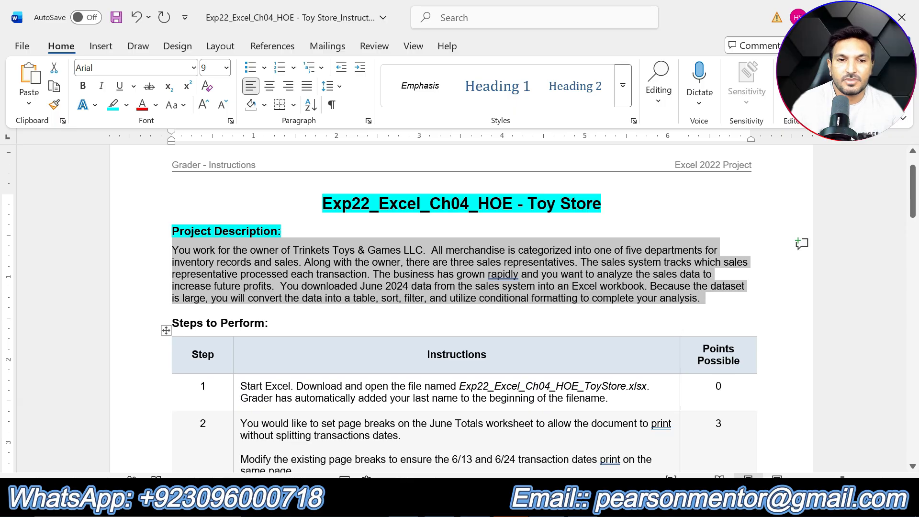
drag(274, 323, 172, 323)
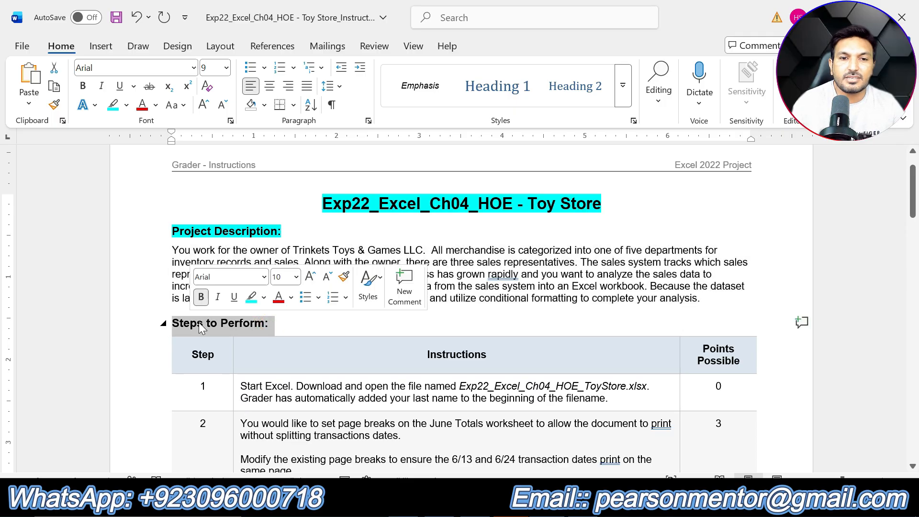
click(251, 297)
Skim the list of steps and highlight the step 1 instructions in yellow
scroll(458, 322, down, 20)
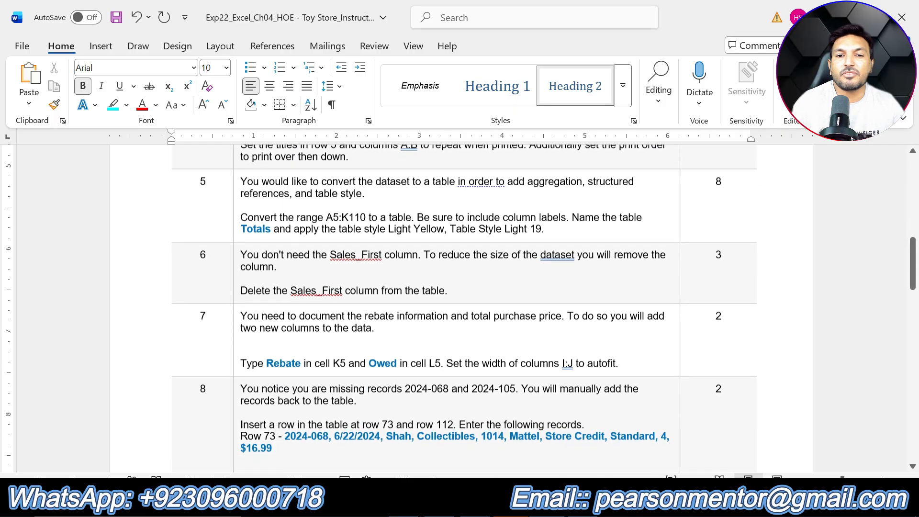
scroll(458, 323, down, 5)
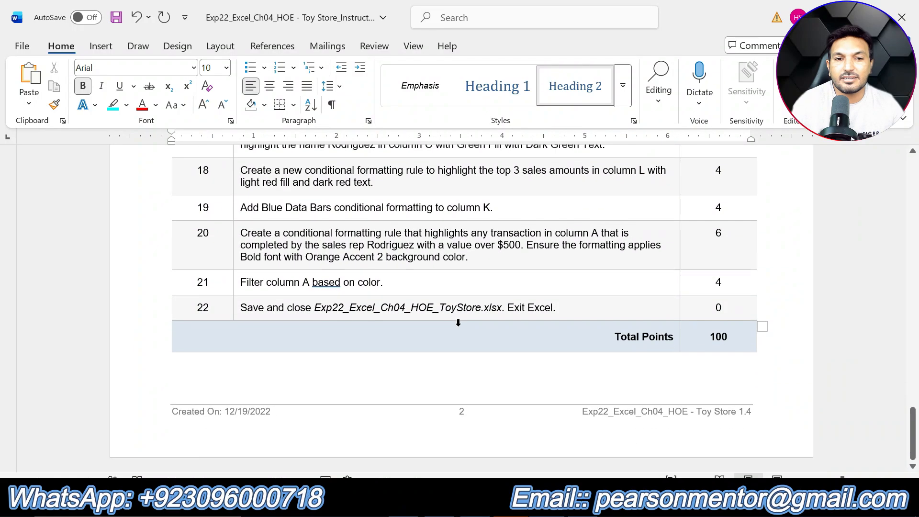
scroll(459, 326, up, 12)
scroll(461, 330, up, 15)
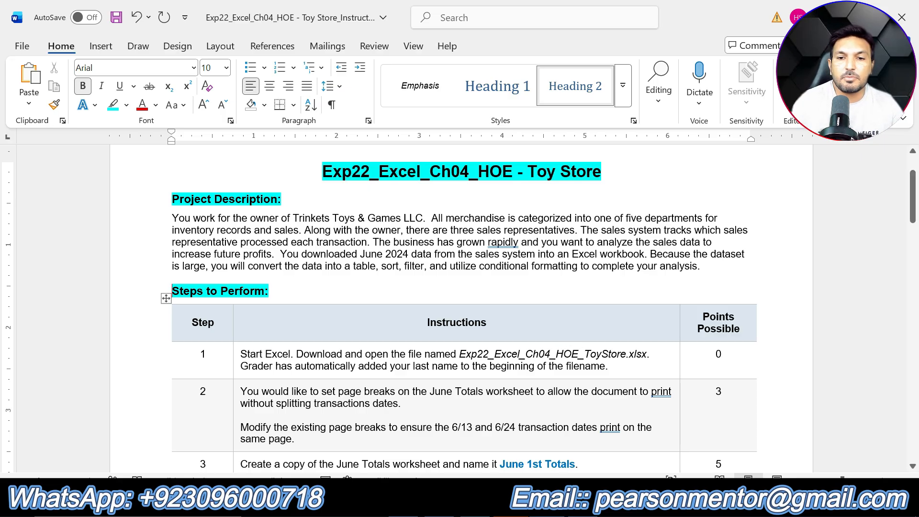
drag(609, 367, 240, 354)
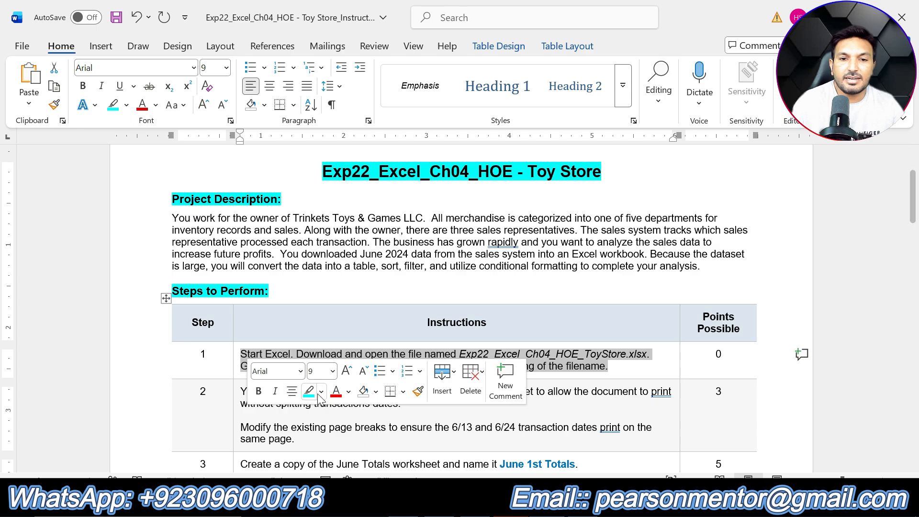
click(321, 392)
click(312, 293)
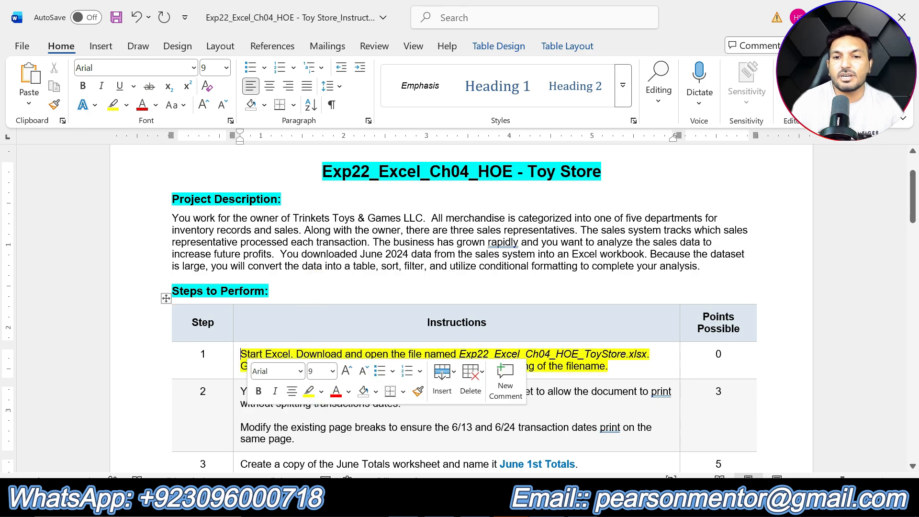
click(608, 366)
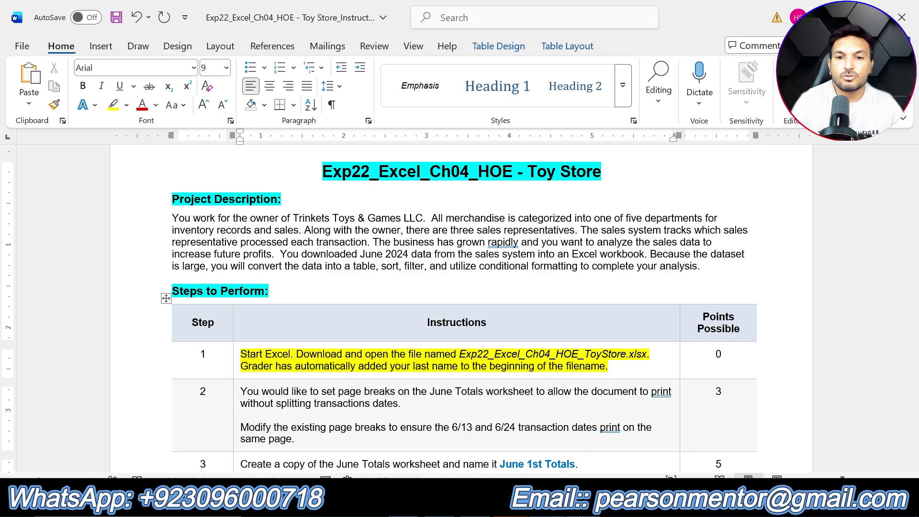
Glance at the Toy Store workbook in Excel, then in the Word document remove step 1's highlight and highlight the step 2 instructions yellow
click(515, 502)
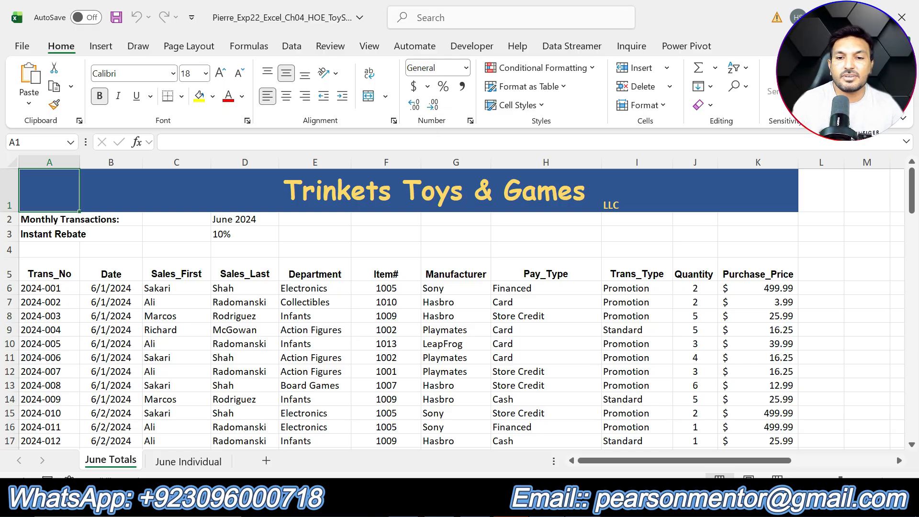
key(alt+Tab)
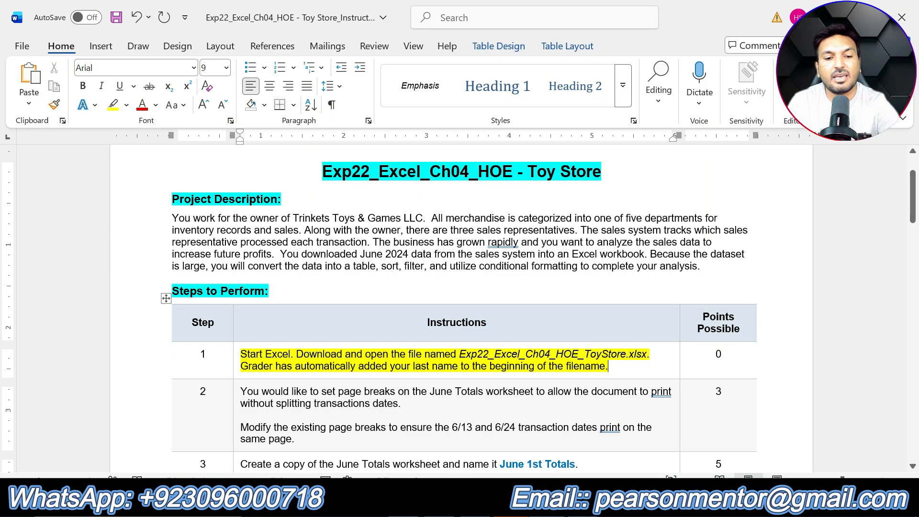
triple_click(581, 369)
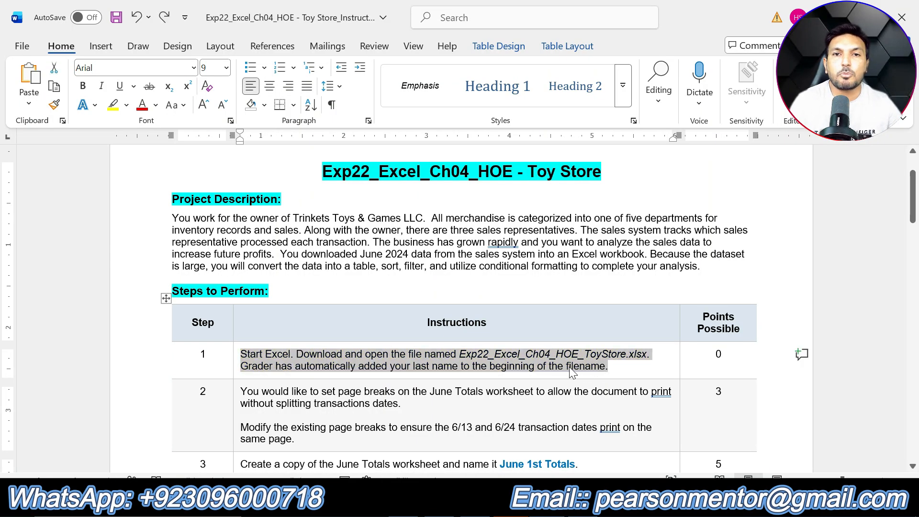
drag(295, 439, 240, 391)
click(311, 371)
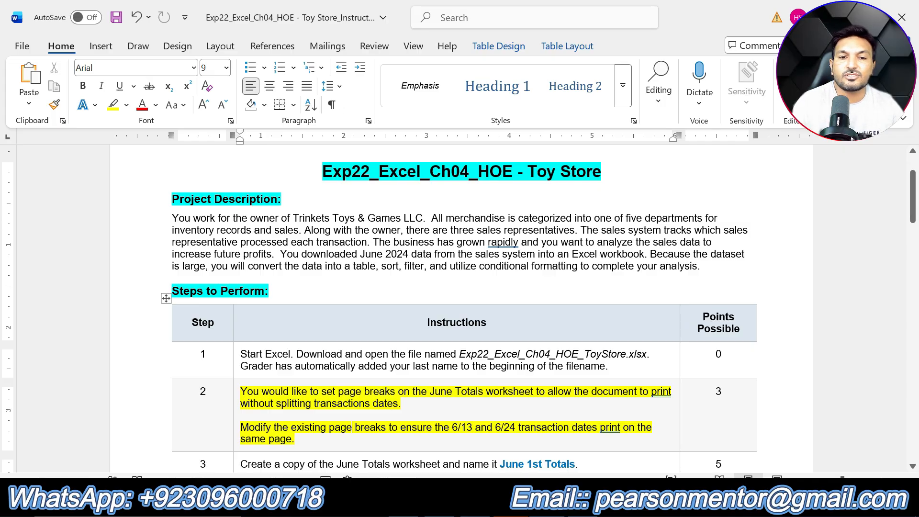
Switch to the Toy Store workbook in Excel and show the June Totals worksheet in Page Break Preview
key(alt+Tab)
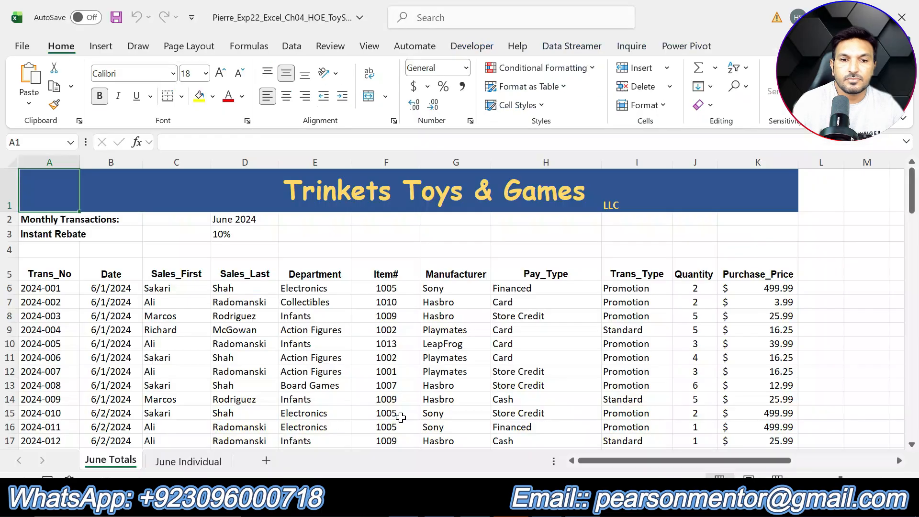
scroll(182, 294, down, 5)
scroll(182, 294, down, 2)
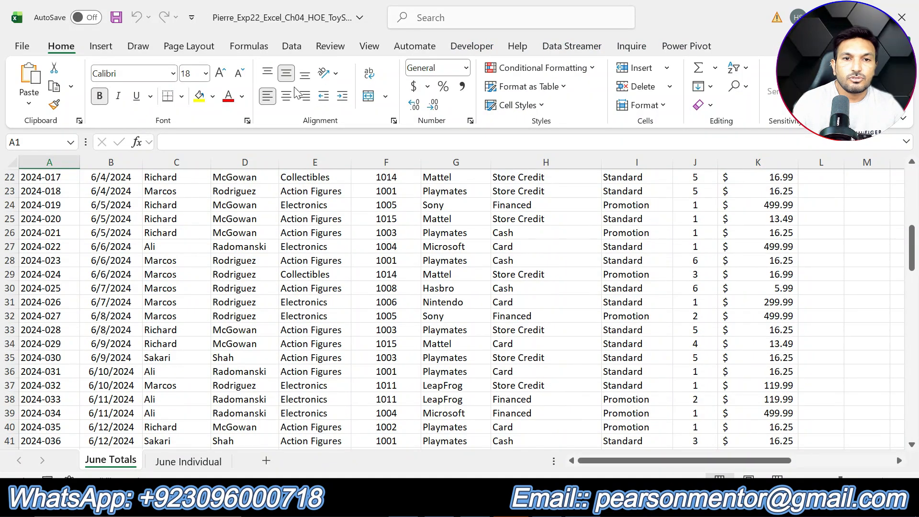
click(370, 47)
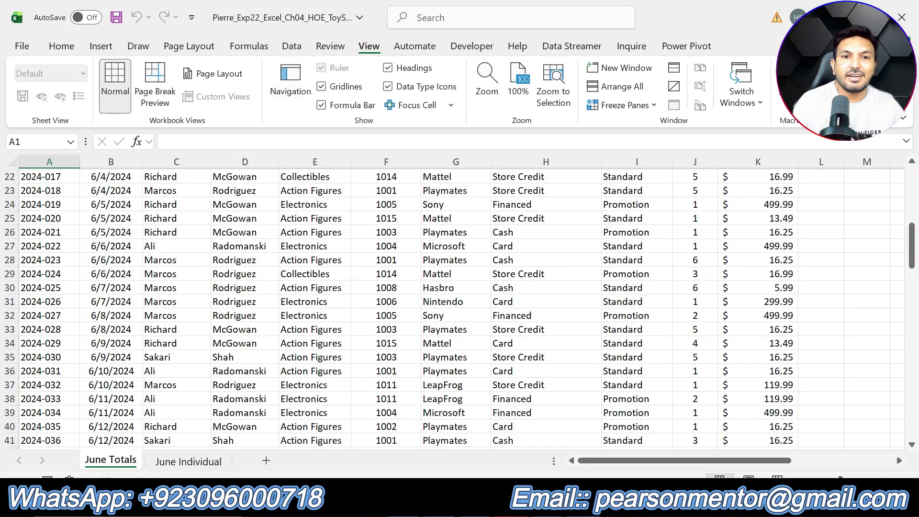
click(156, 100)
Examine where the page breaks fall among the 6/13 and 6/24 transactions, comparing them with the step 2 instructions in Word
scroll(345, 313, down, 8)
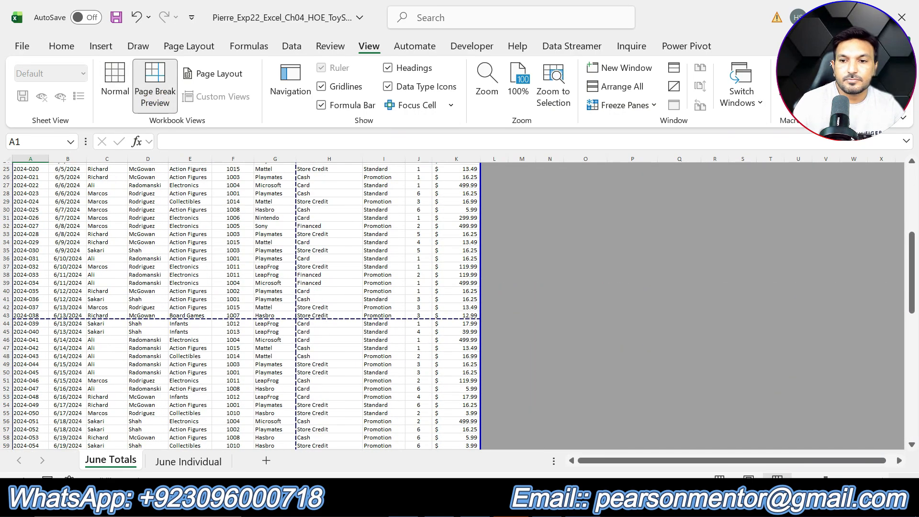
click(886, 481)
click(886, 480)
click(886, 480)
click(885, 481)
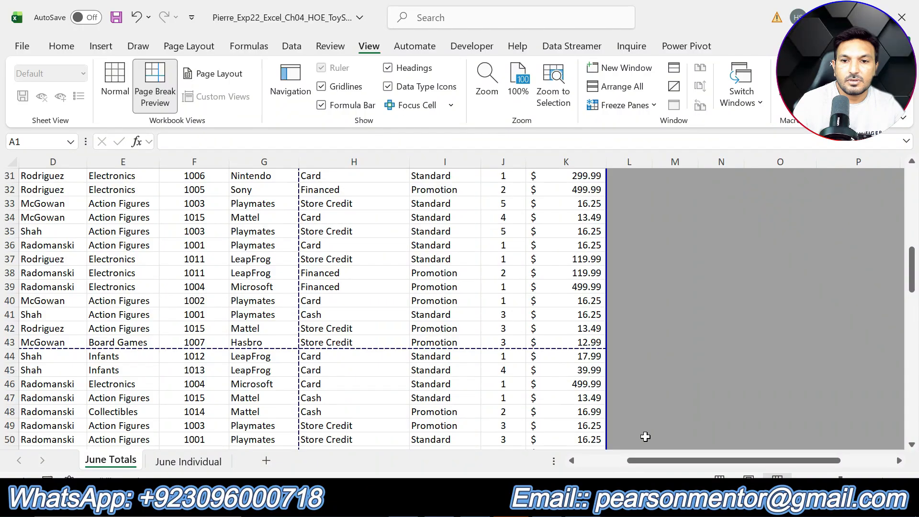
drag(642, 460, 541, 460)
scroll(170, 297, down, 3)
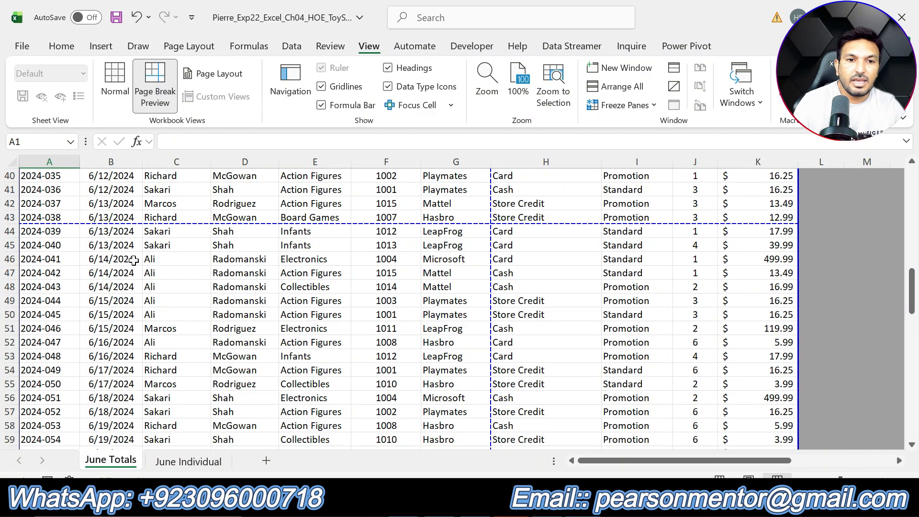
scroll(153, 292, down, 7)
scroll(153, 294, down, 4)
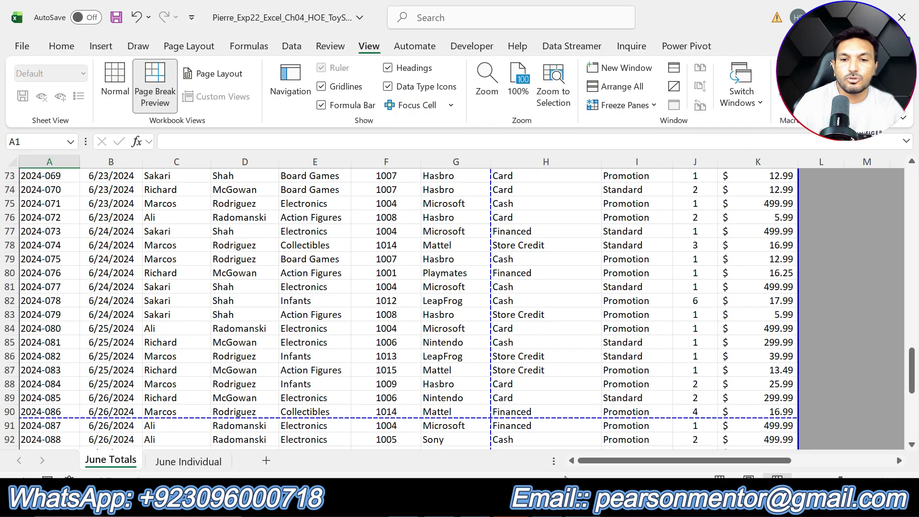
key(alt+Tab)
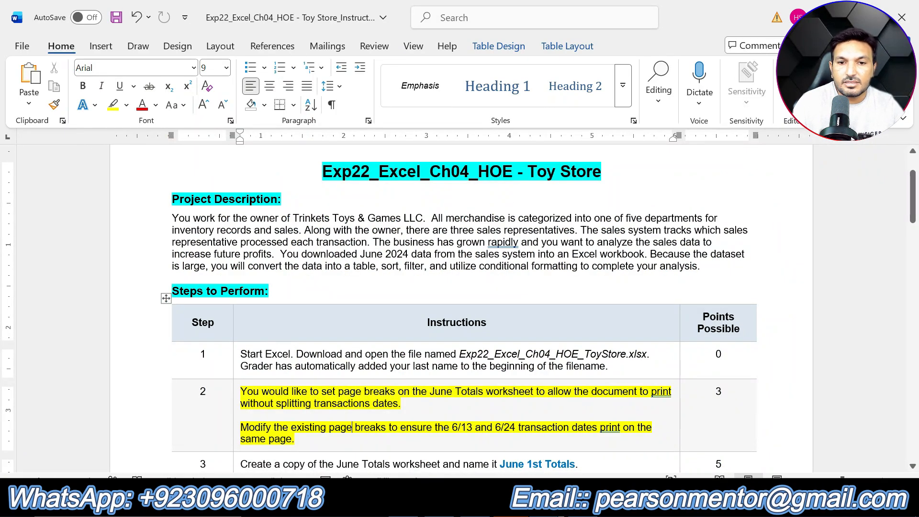
key(alt+Tab)
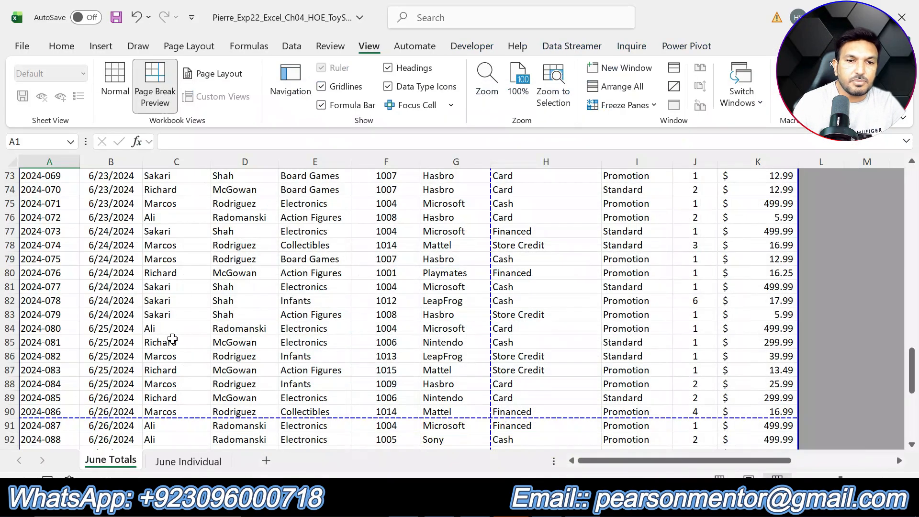
Move the first horizontal page break up to between rows 41 and 42, directly above the first 6/13/2024 transaction
scroll(132, 342, up, 6)
scroll(132, 342, up, 7)
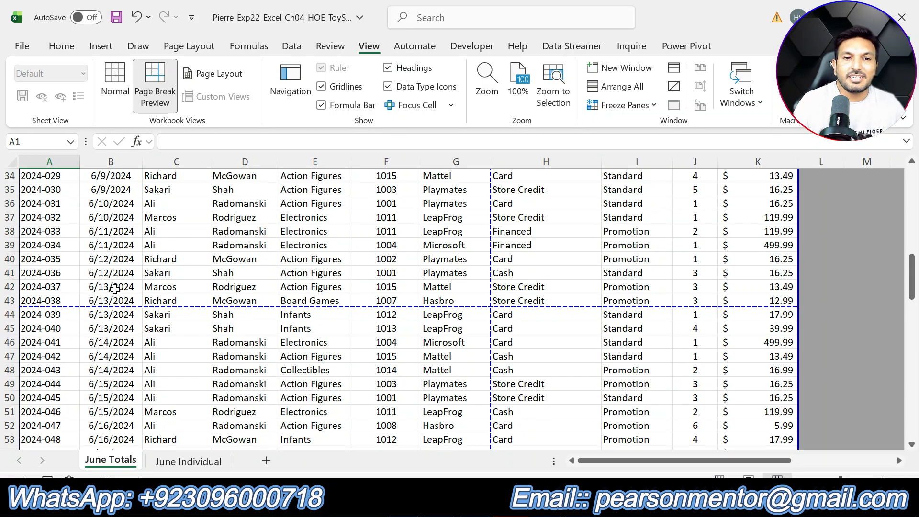
scroll(115, 288, up, 8)
scroll(143, 306, down, 10)
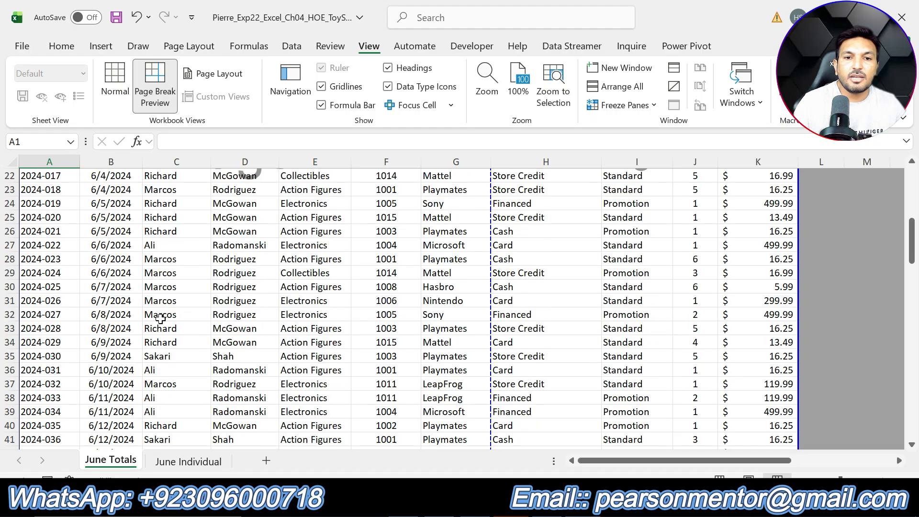
scroll(159, 320, down, 19)
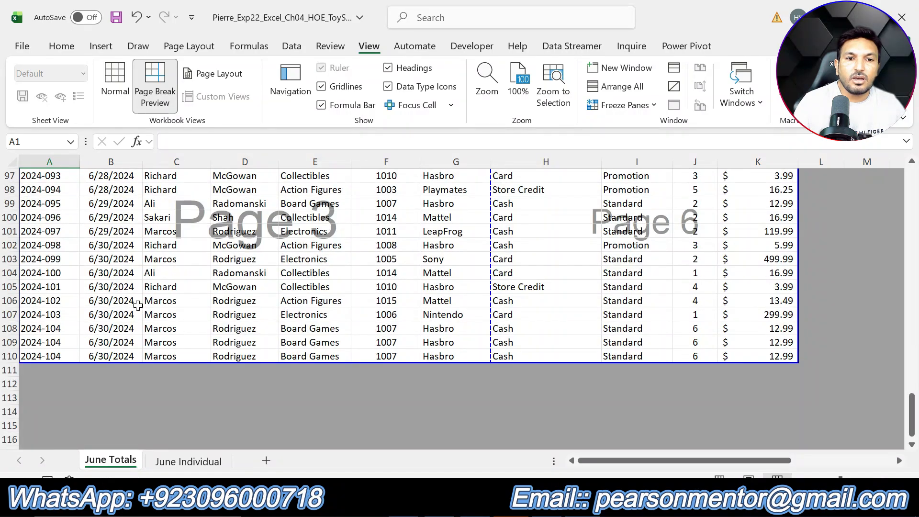
scroll(150, 334, up, 6)
scroll(143, 340, up, 10)
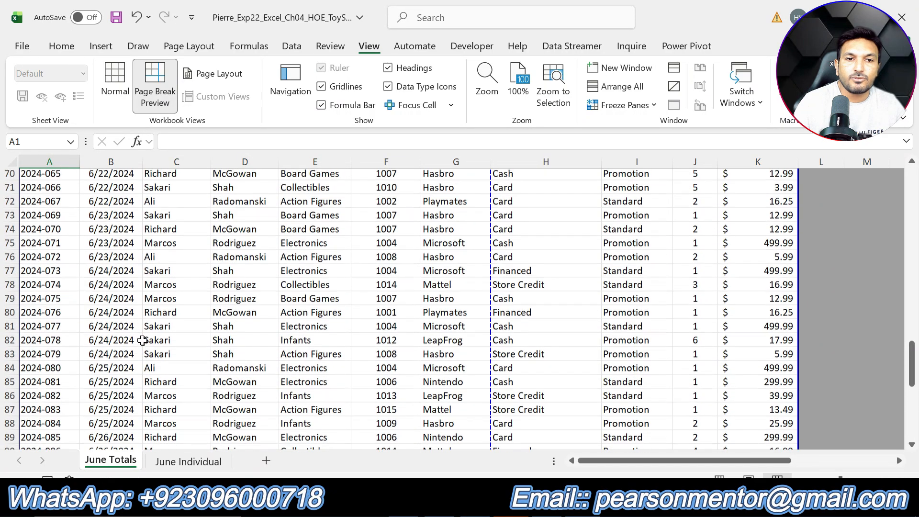
scroll(151, 334, up, 6)
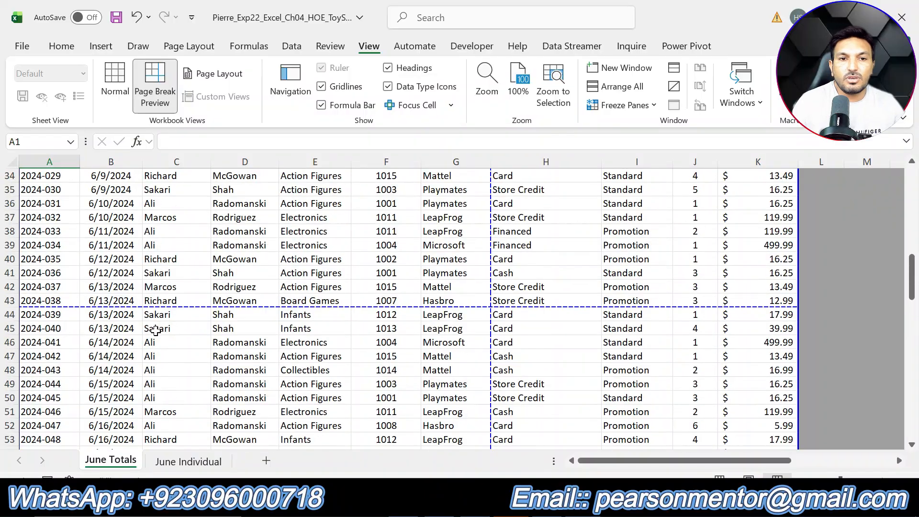
click(163, 348)
drag(163, 349, 161, 322)
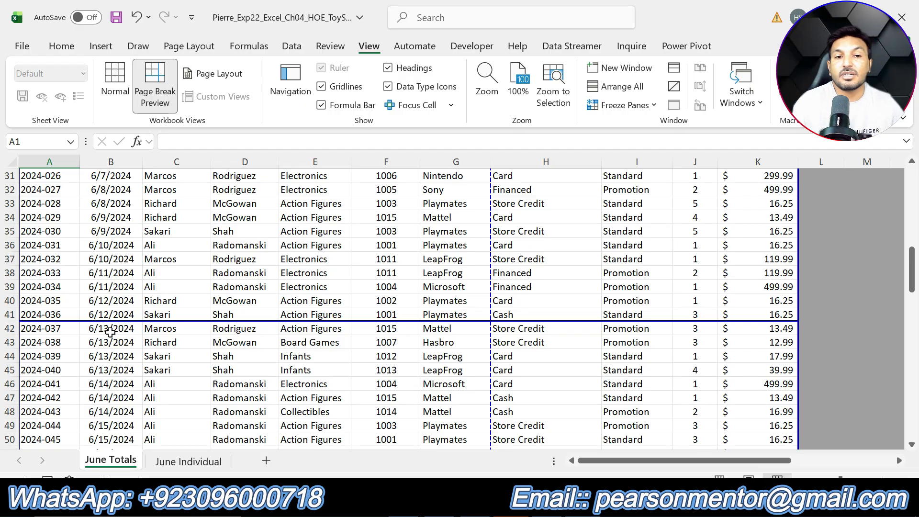
Review the page breaks on June Totals, checking whether the 6/13 and 6/24 transactions each stay on one page
scroll(110, 332, down, 14)
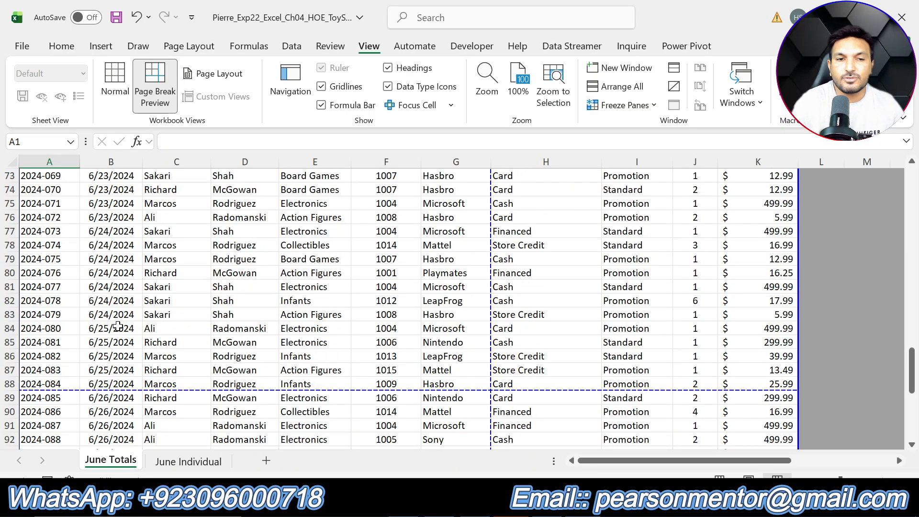
scroll(115, 326, up, 11)
scroll(120, 328, up, 3)
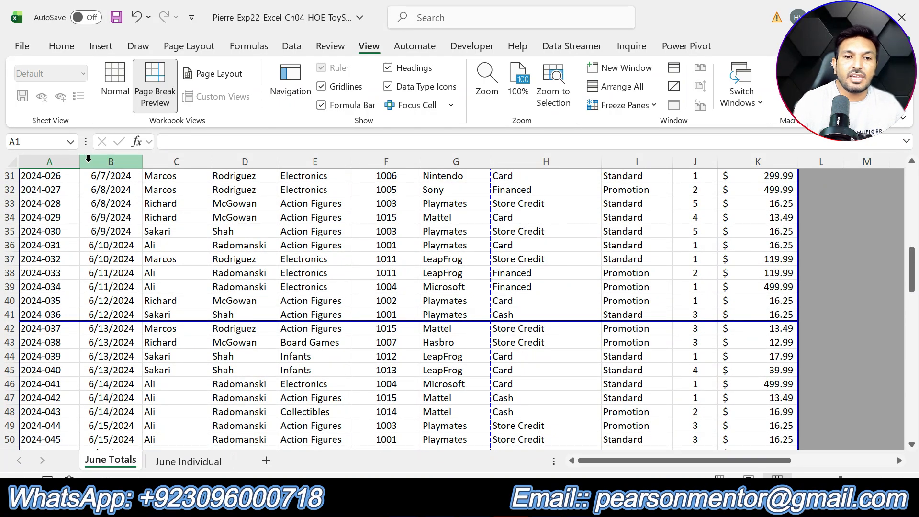
scroll(100, 338, down, 11)
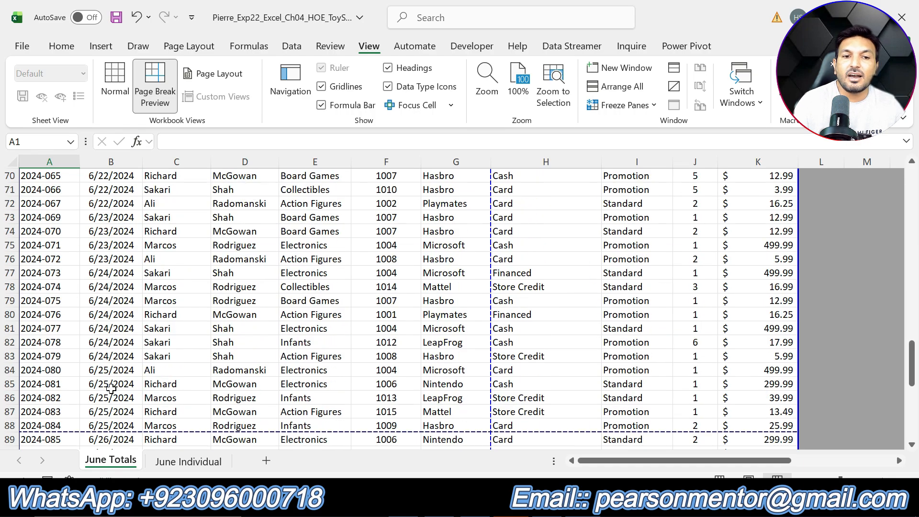
scroll(111, 388, up, 16)
scroll(116, 356, up, 5)
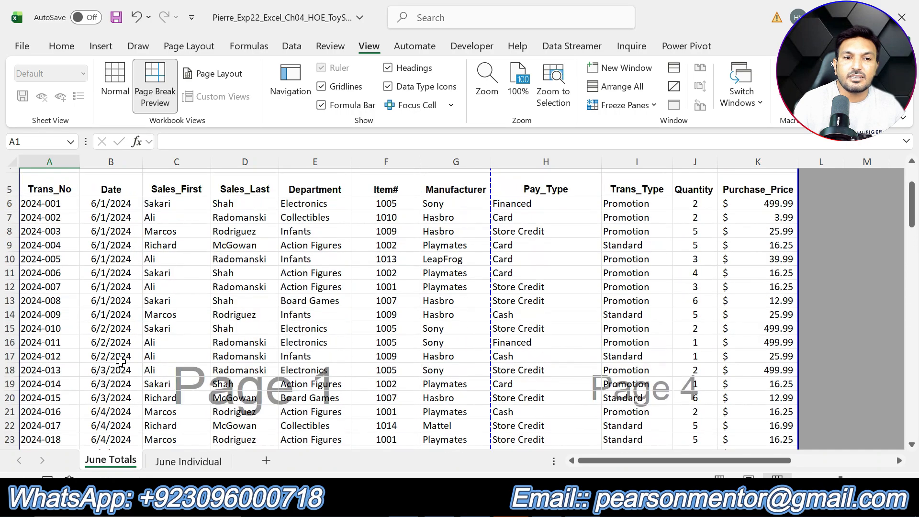
scroll(117, 369, down, 12)
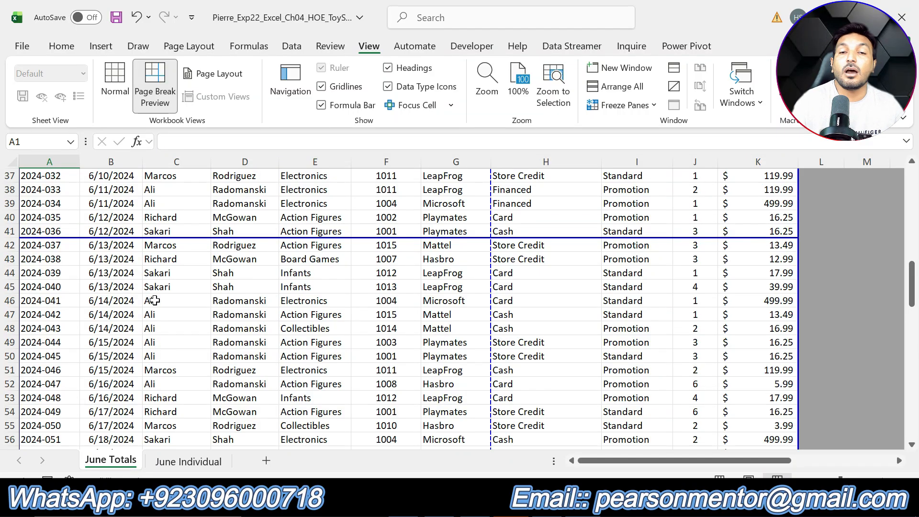
Return the June Totals worksheet to Normal view
scroll(306, 357, down, 4)
scroll(313, 365, up, 2)
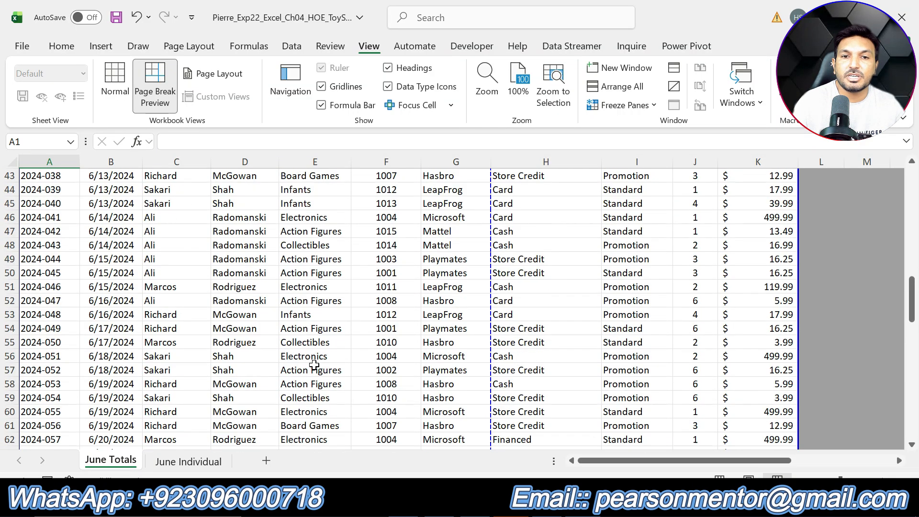
click(117, 92)
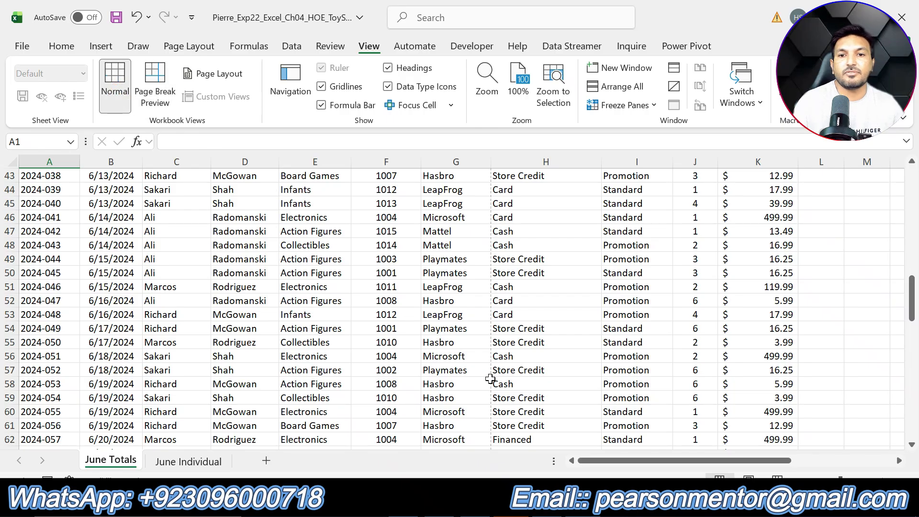
scroll(540, 404, up, 4)
scroll(540, 404, up, 3)
Switch to the Toy Store instructions in Word and undo the yellow highlighting on step 2
key(alt+Tab)
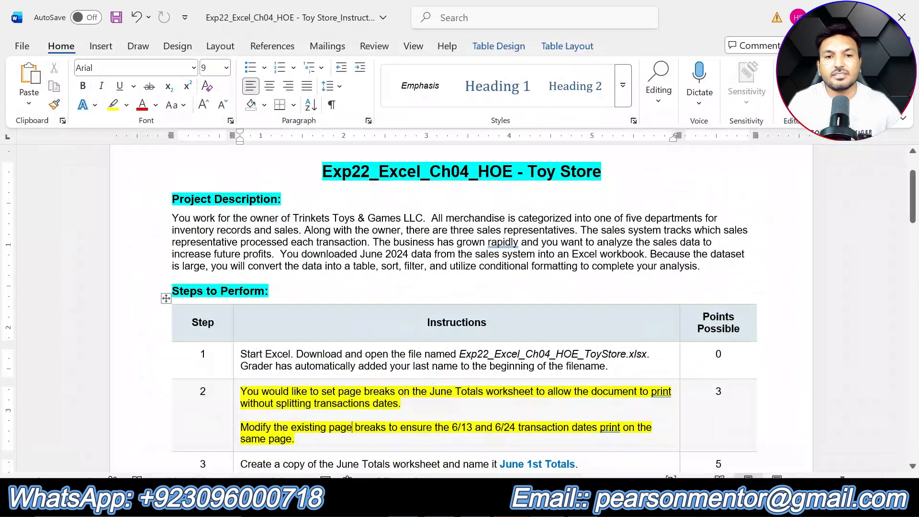
key(ctrl+z)
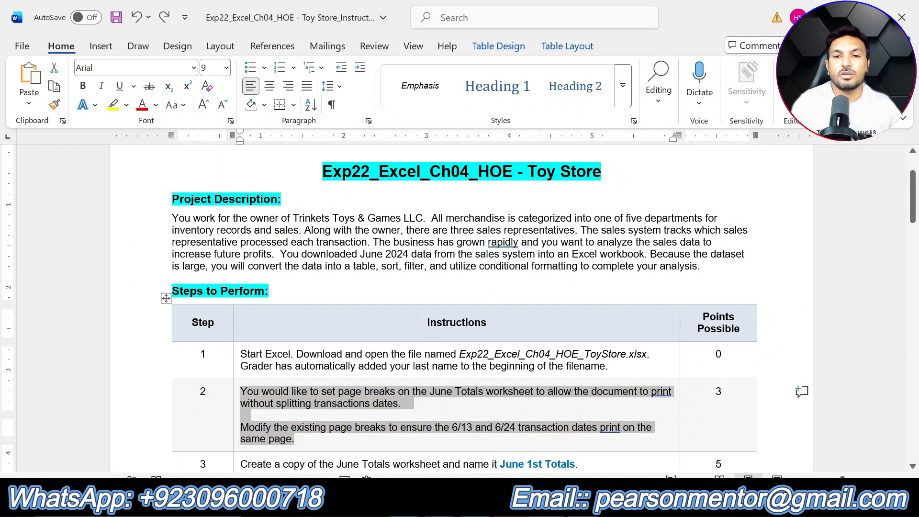
Highlight the step 3 instruction in yellow and copy the sheet name June 1st Totals from it
scroll(612, 338, down, 5)
drag(578, 182, 240, 182)
click(309, 156)
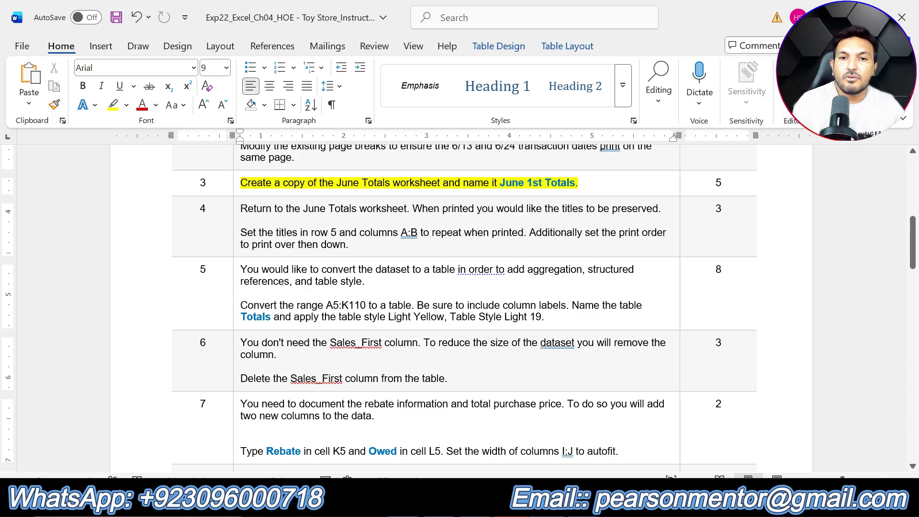
drag(500, 183, 575, 182)
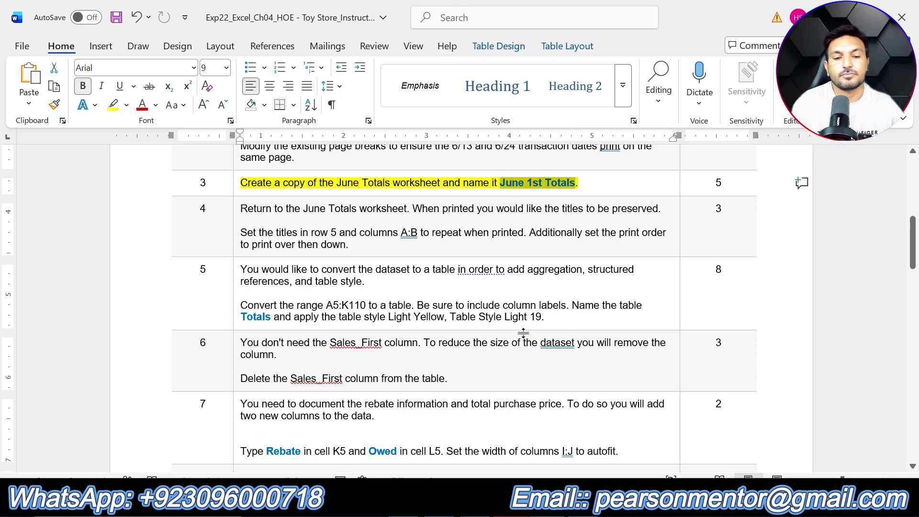
key(ctrl+c)
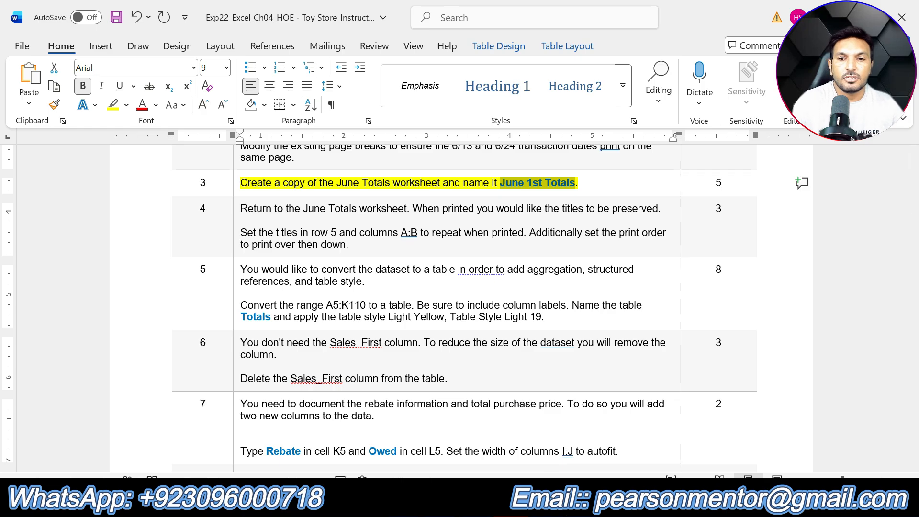
Switch to the Excel workbook and create a copy of the June Totals worksheet at the end of the workbook
click(549, 502)
right_click(119, 464)
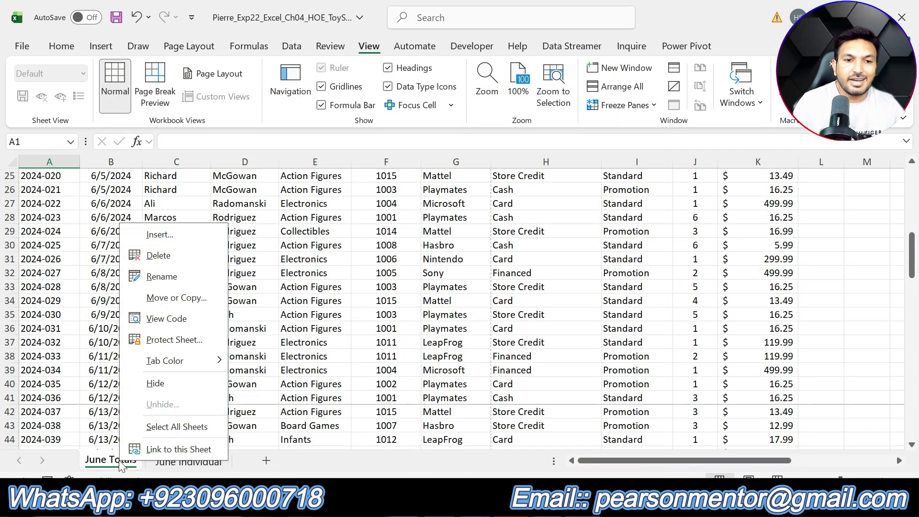
click(192, 302)
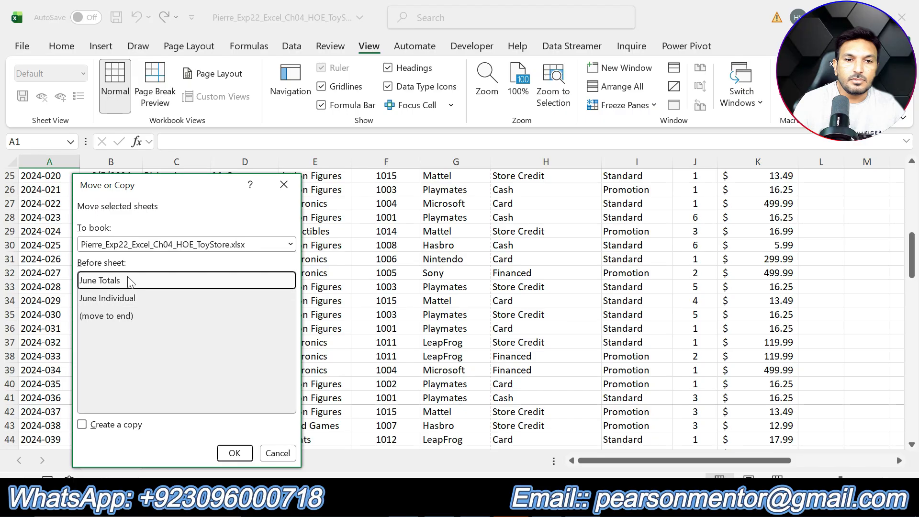
click(95, 427)
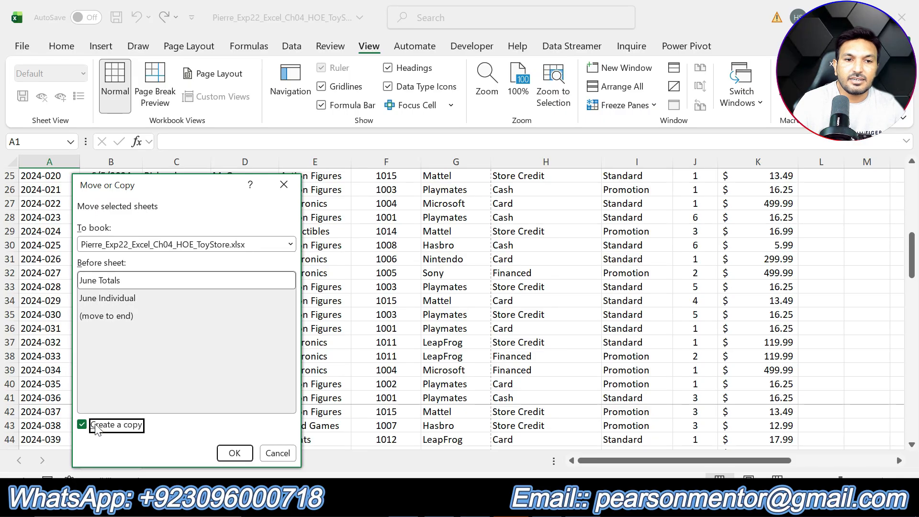
click(123, 318)
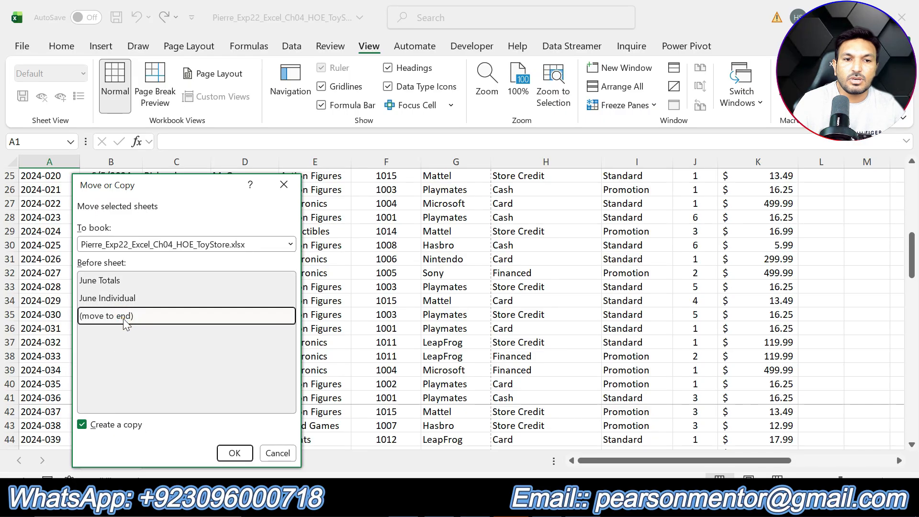
click(225, 452)
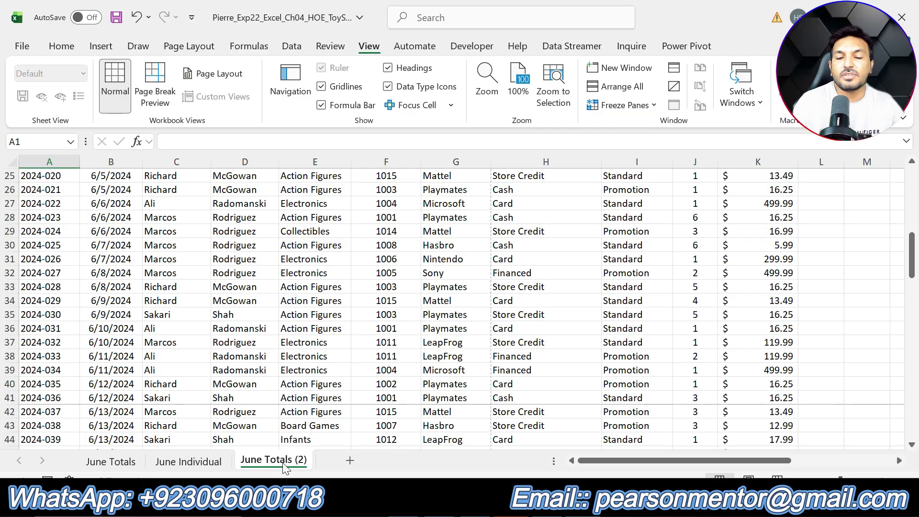
Rename the copied worksheet June 1st Totals, checking the name against step 3 in Word
key(alt+Tab)
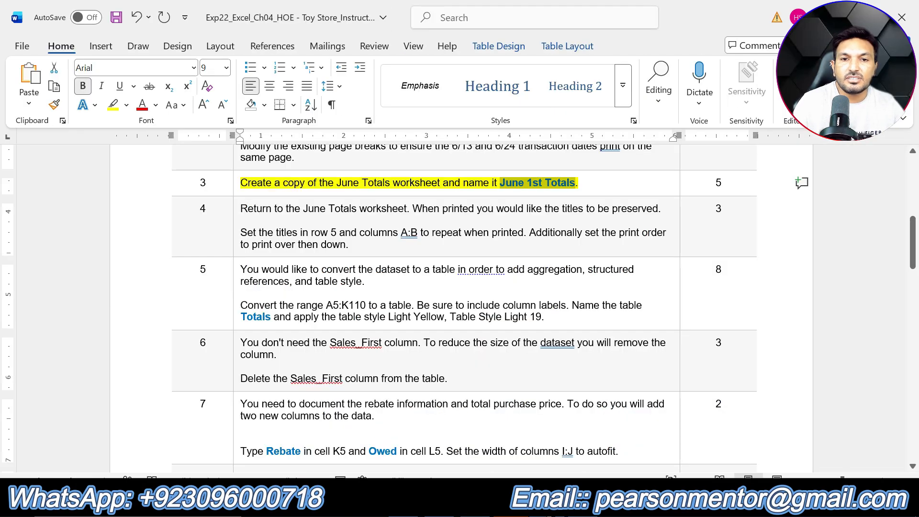
key(alt+Tab)
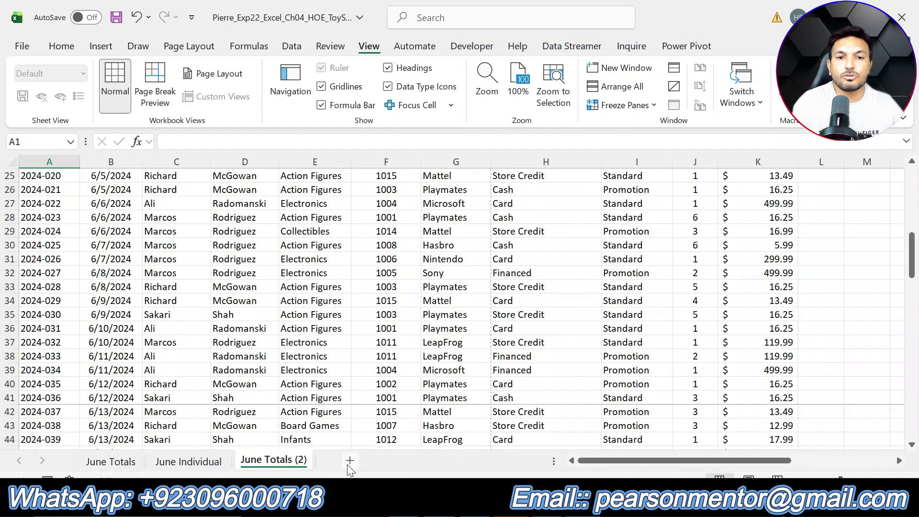
right_click(285, 460)
click(330, 276)
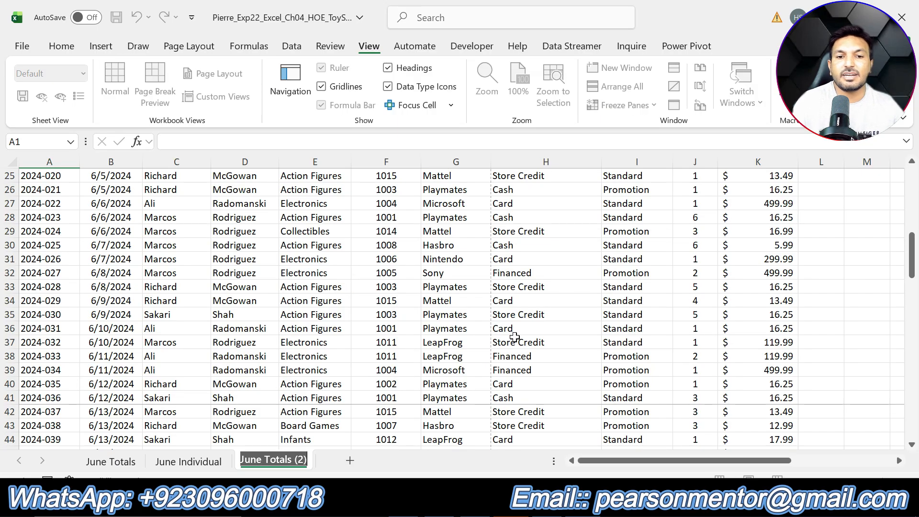
text(June 1st Totals)
key(Return)
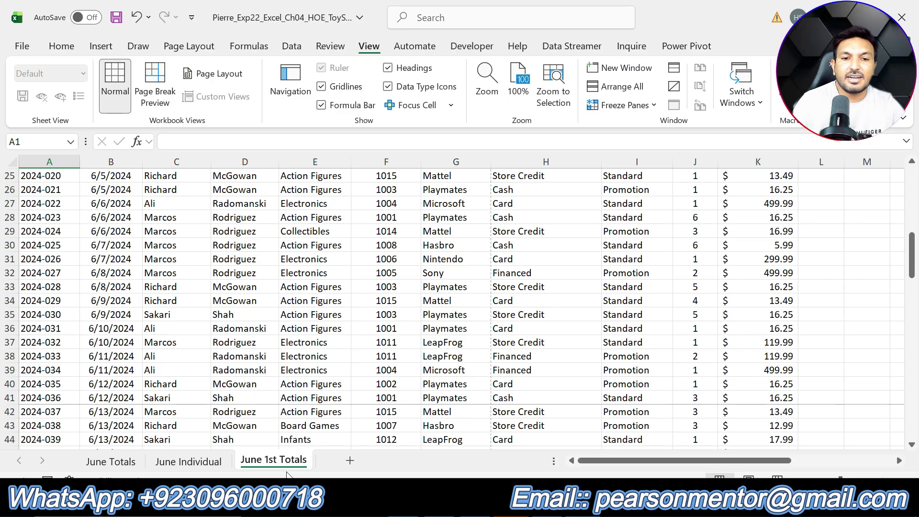
In the Word instructions, remove the highlighting from step 3 and highlight the step 4 text in yellow
key(alt+Tab)
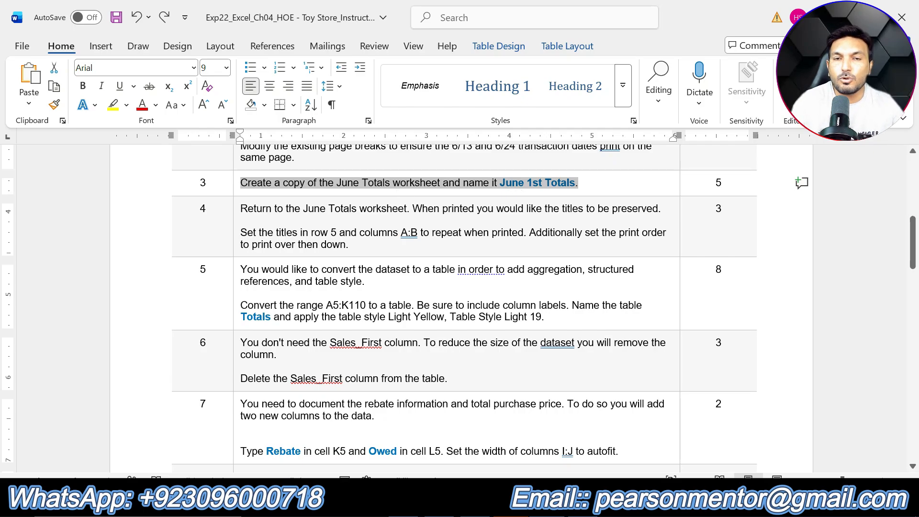
drag(350, 245, 241, 208)
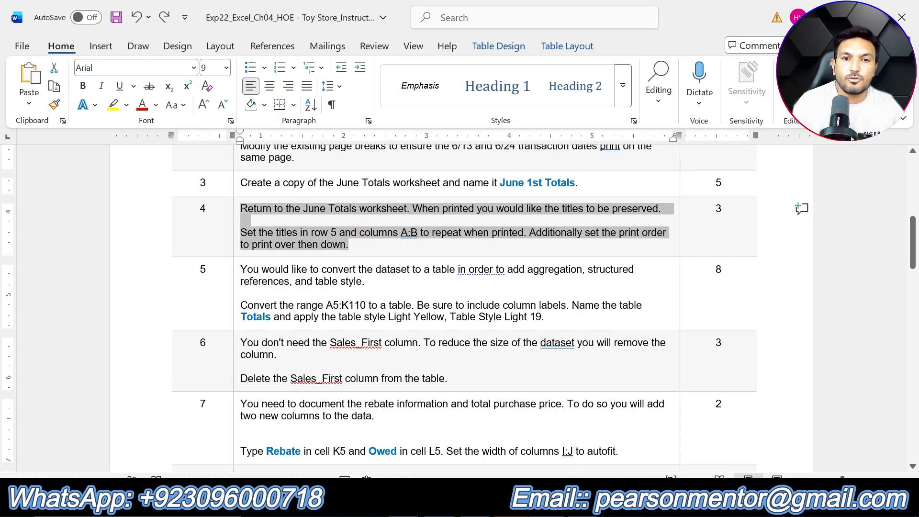
click(315, 189)
click(340, 244)
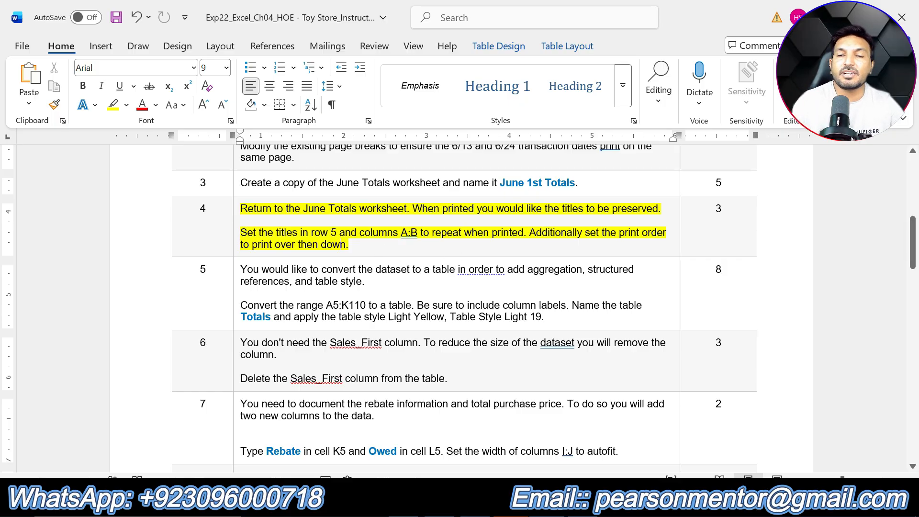
click(369, 247)
Switch to Excel, return to the June Totals worksheet and open its print titles settings, moving the dialog off the data
click(512, 505)
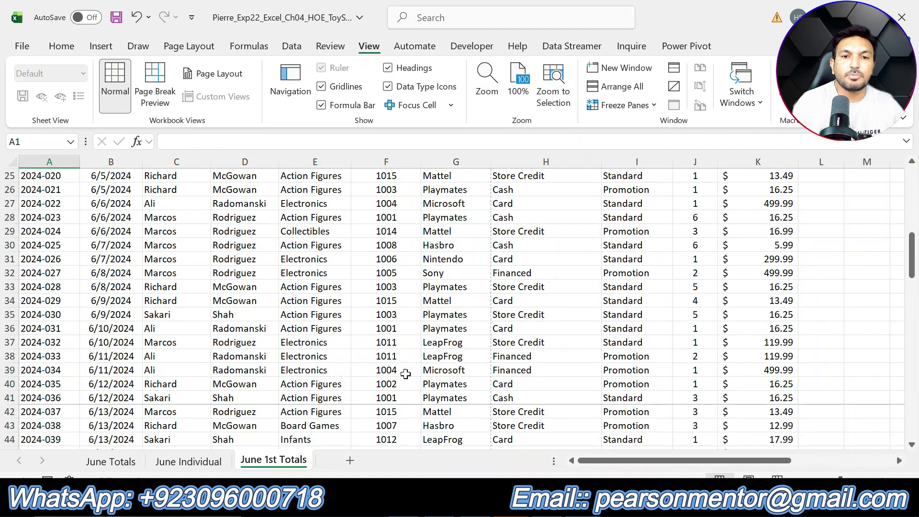
click(114, 463)
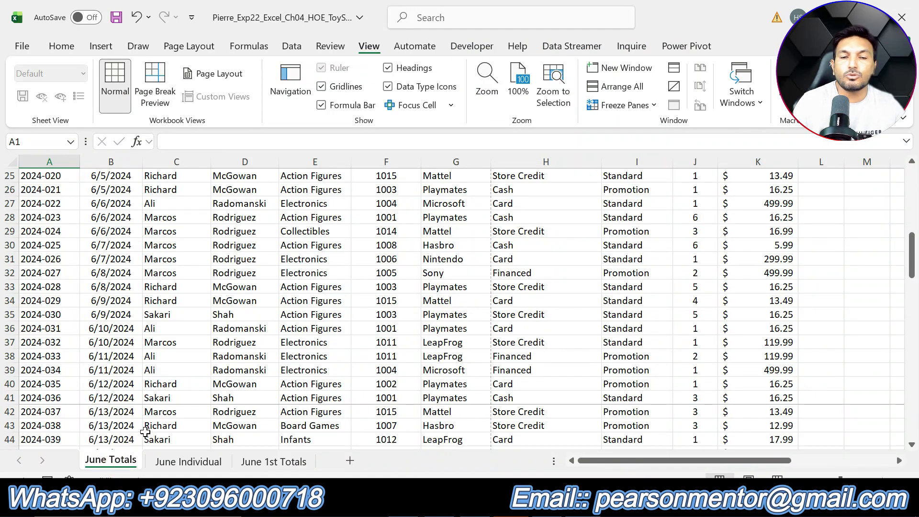
click(200, 50)
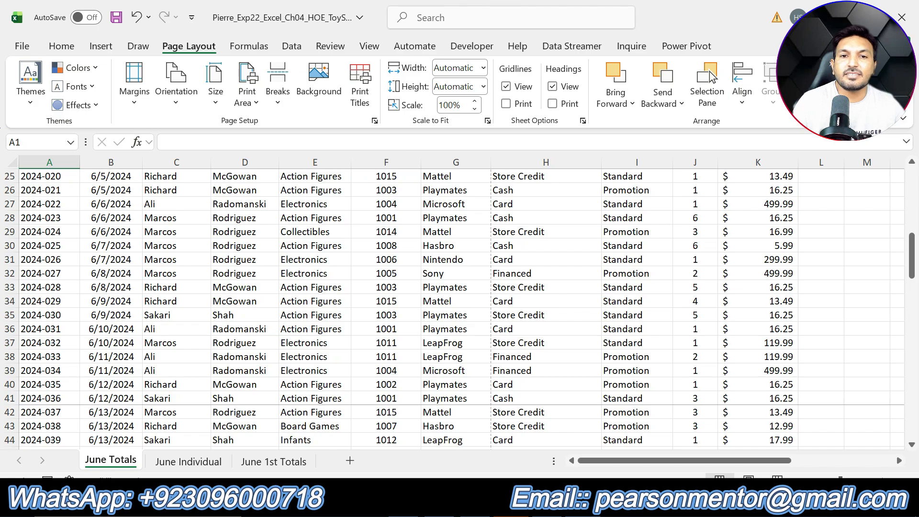
click(367, 109)
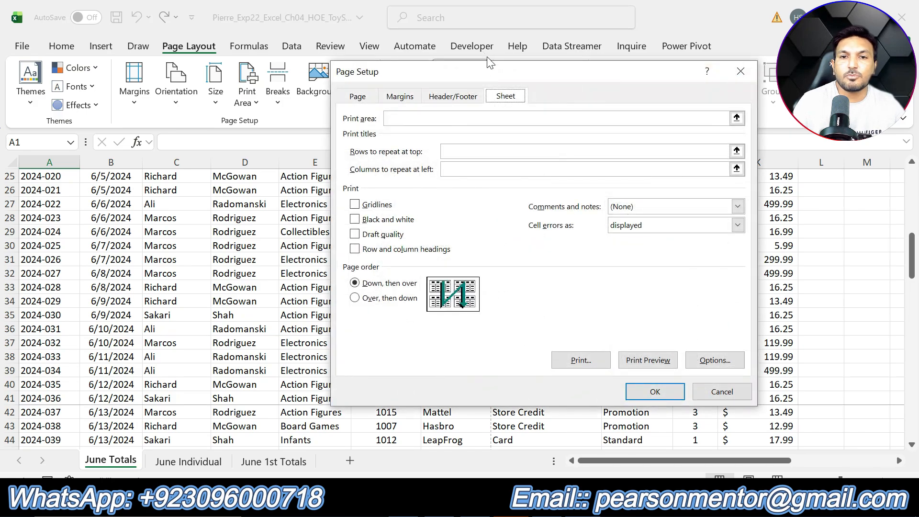
drag(489, 62, 426, 119)
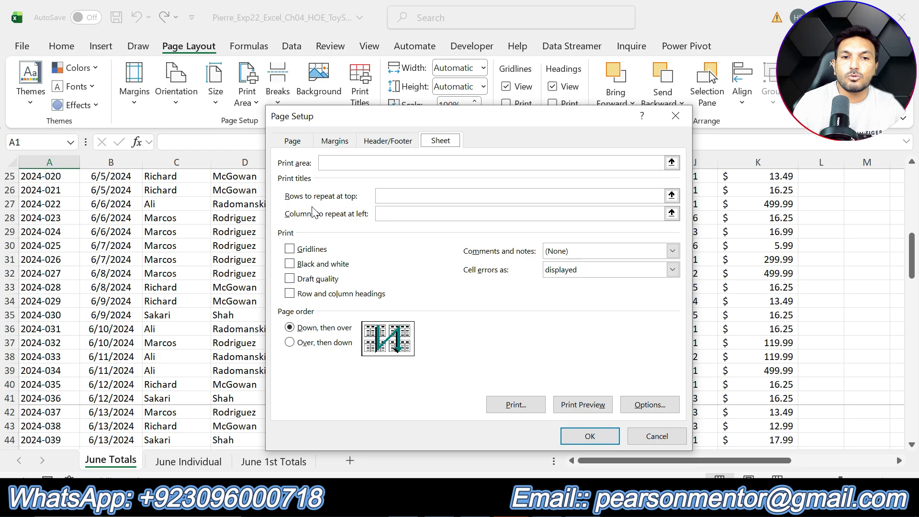
Set row 5 ($5:$5) as the row to repeat at the top of printed pages, checking step 4 in Word
click(381, 195)
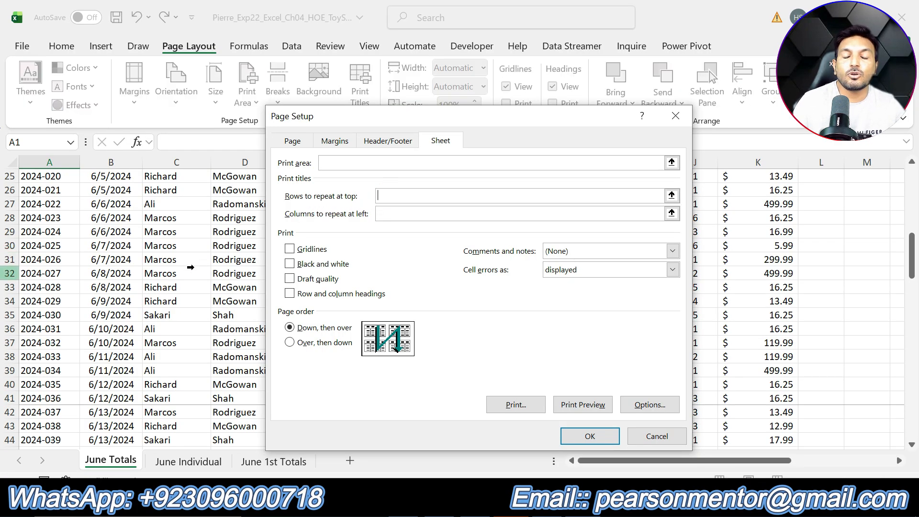
click(547, 503)
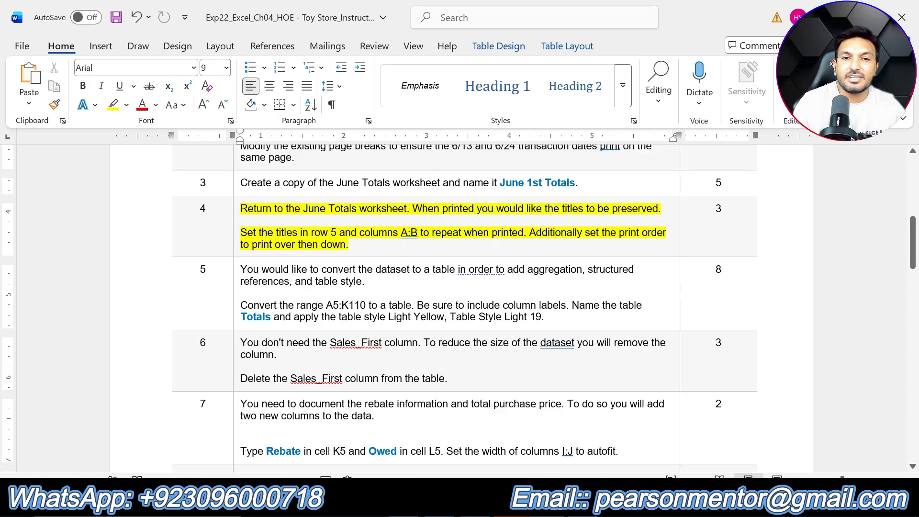
drag(311, 233, 336, 233)
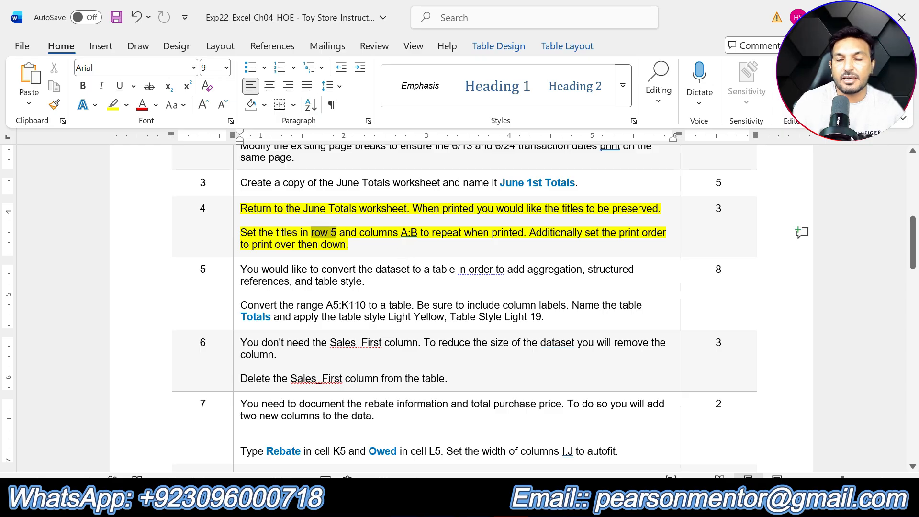
click(569, 502)
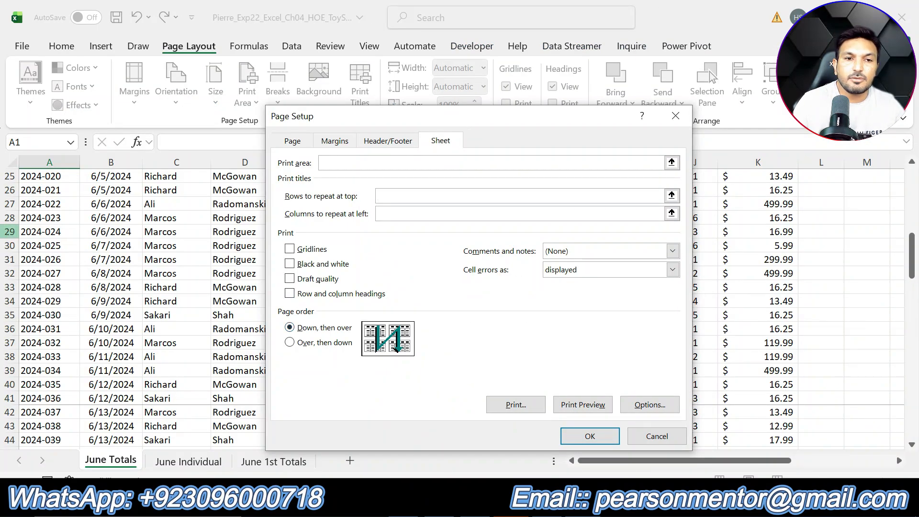
scroll(50, 232, up, 7)
scroll(50, 231, up, 2)
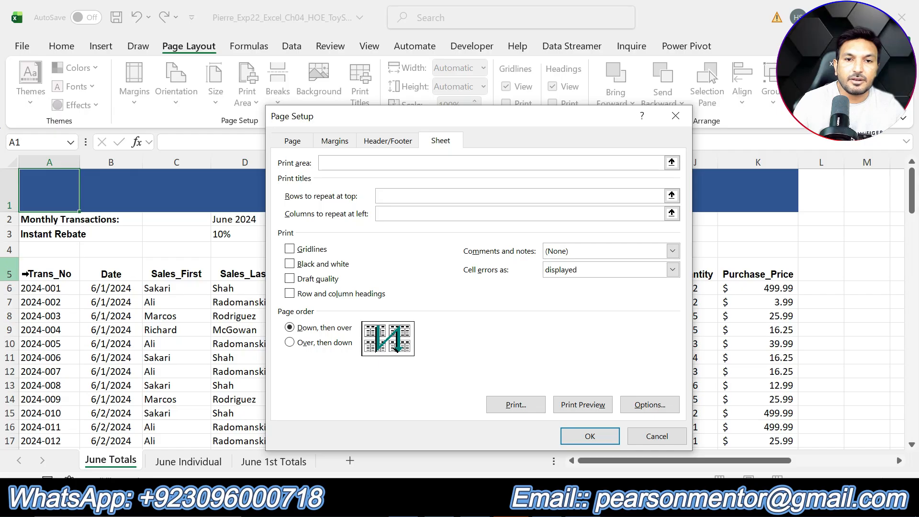
click(19, 274)
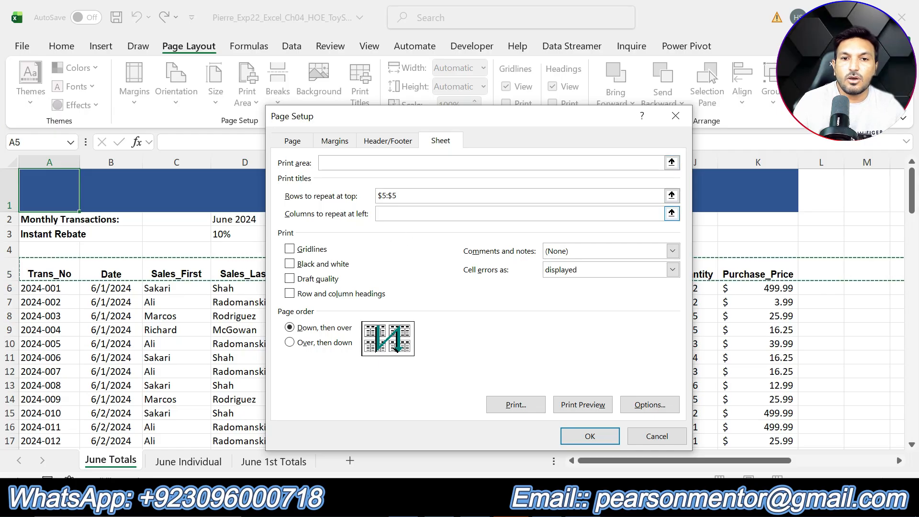
Set columns A:B ($A:$B) to repeat at the left of printed pages, checking the range in step 4 in Word
click(388, 214)
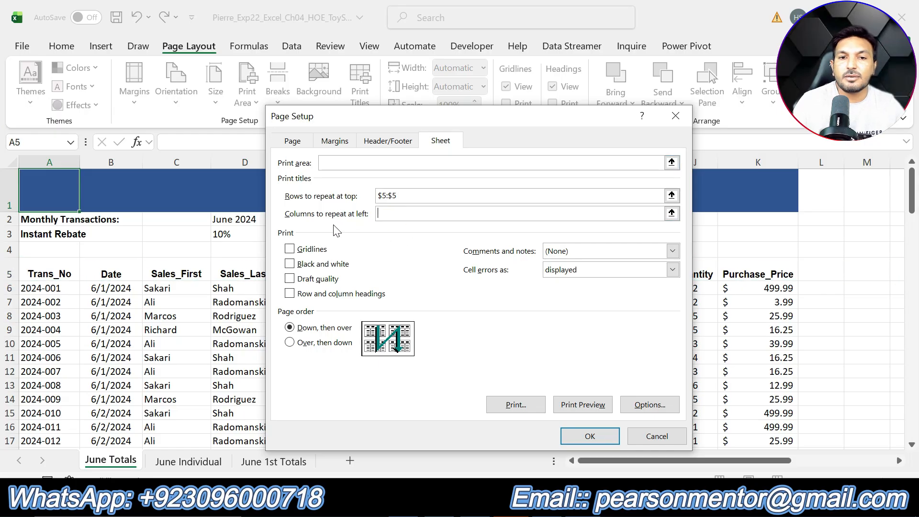
key(alt+Tab)
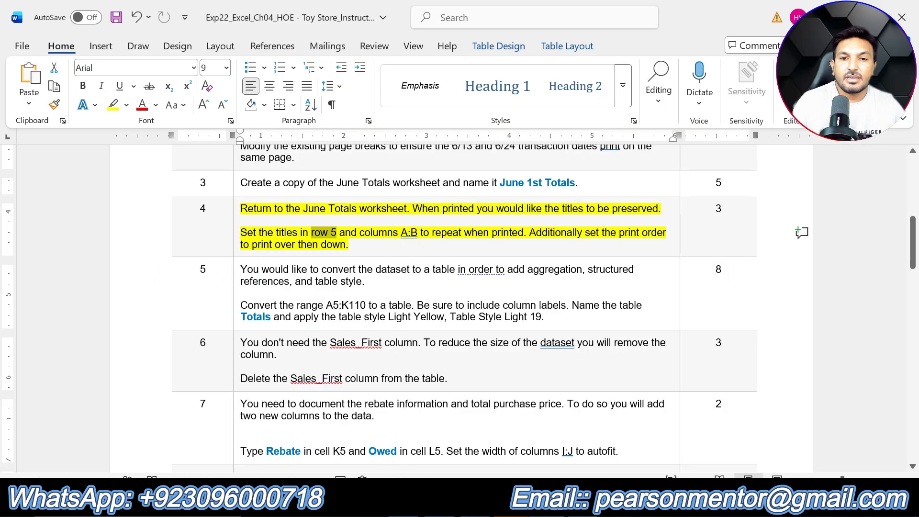
drag(401, 233, 420, 234)
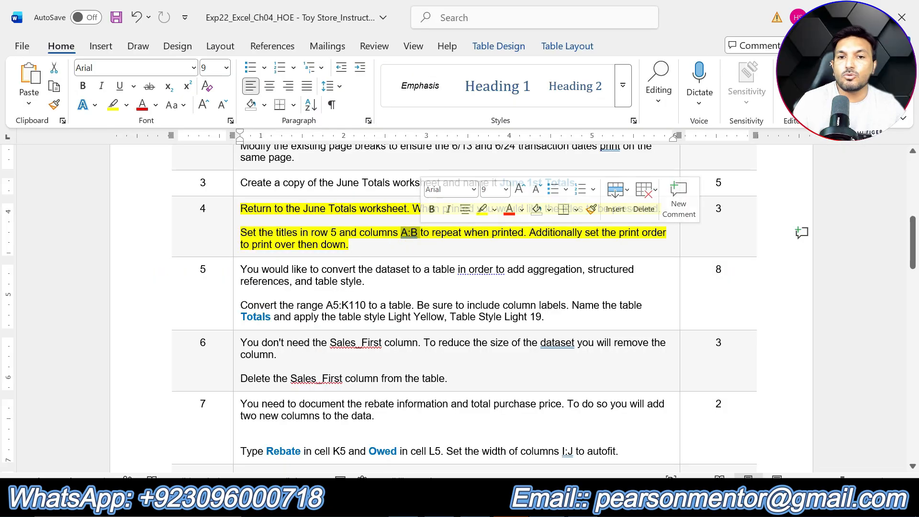
key(alt+Tab)
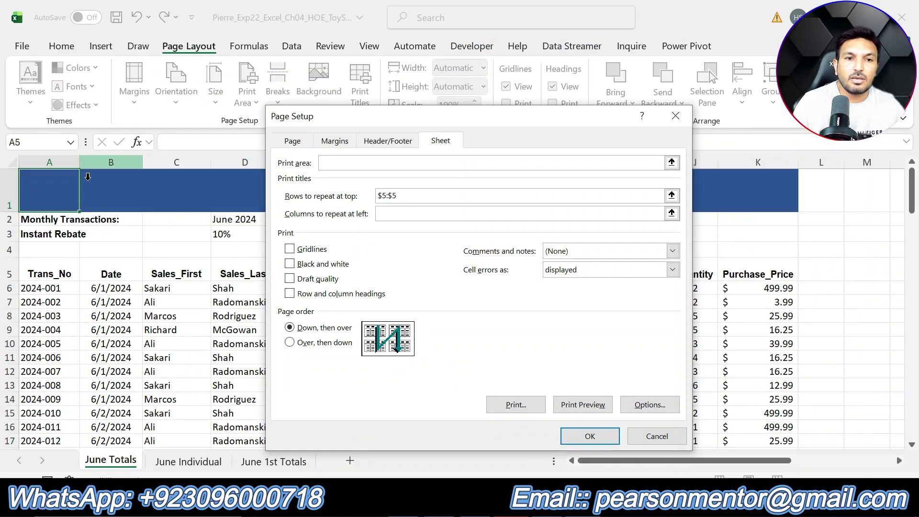
drag(57, 162, 99, 162)
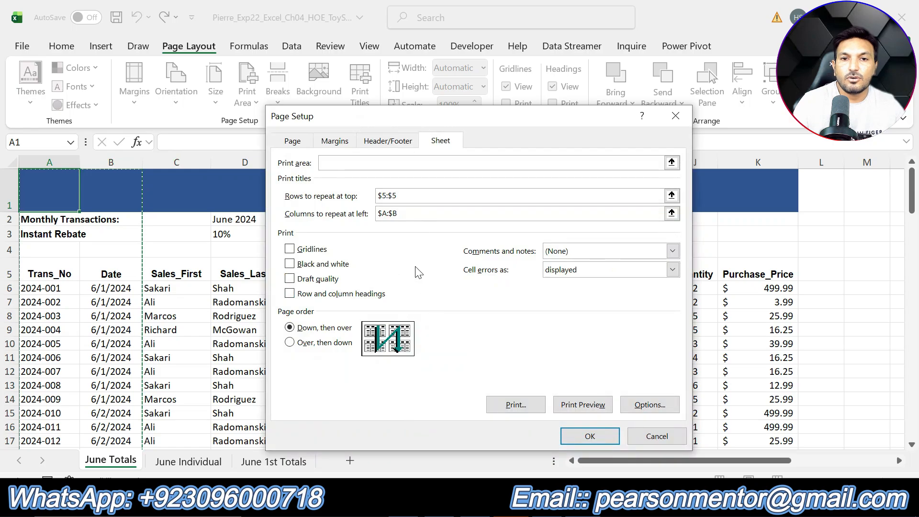
Set the June Totals page order to Over, then down, checking step 4 in Word, and apply the page setup
key(alt+Tab)
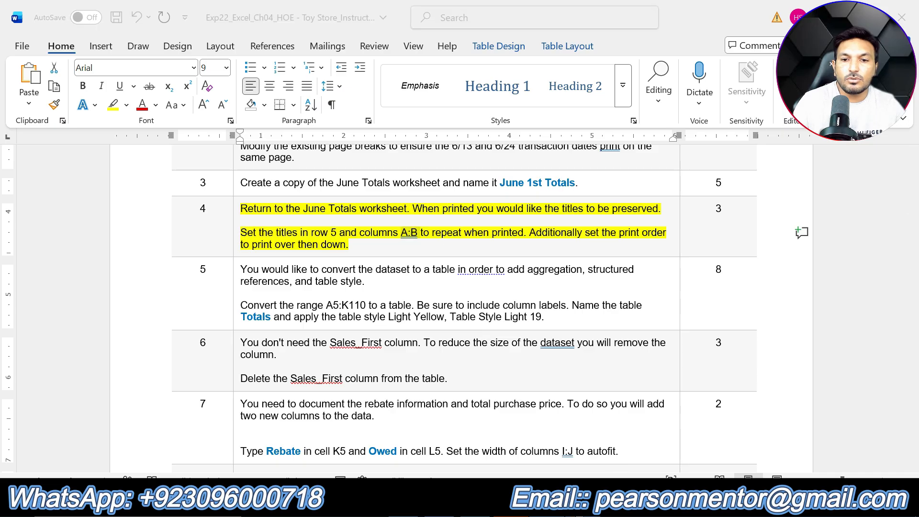
key(alt+Tab)
click(306, 348)
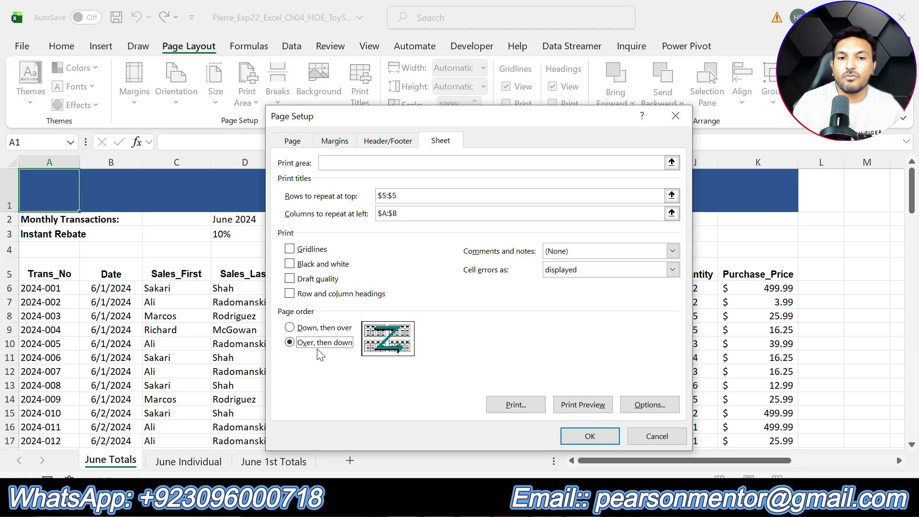
click(594, 437)
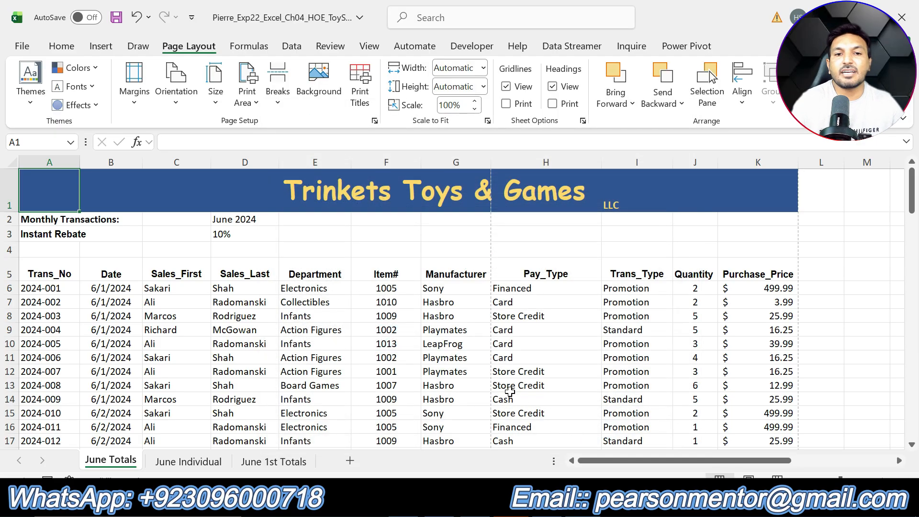
In the Word instructions, remove the highlighting from step 4, highlight the step 5 text in yellow, and select its range A5:K110
click(546, 505)
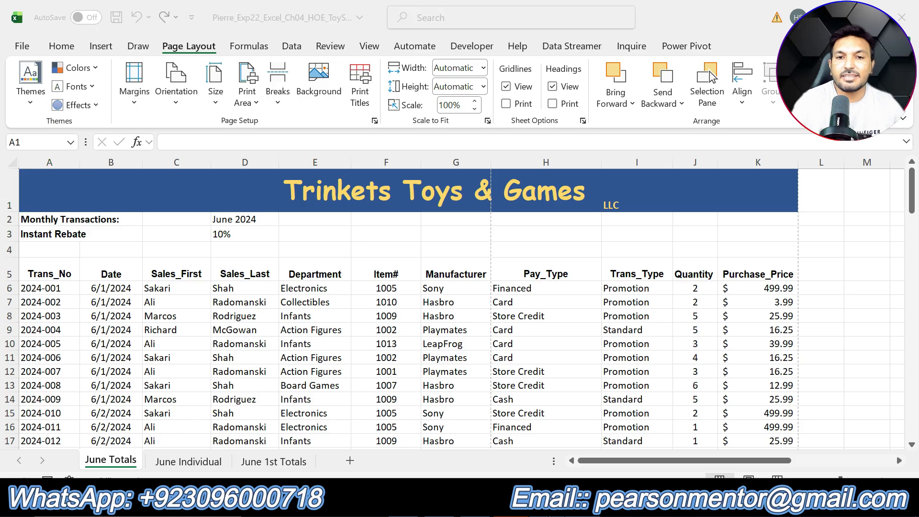
click(368, 249)
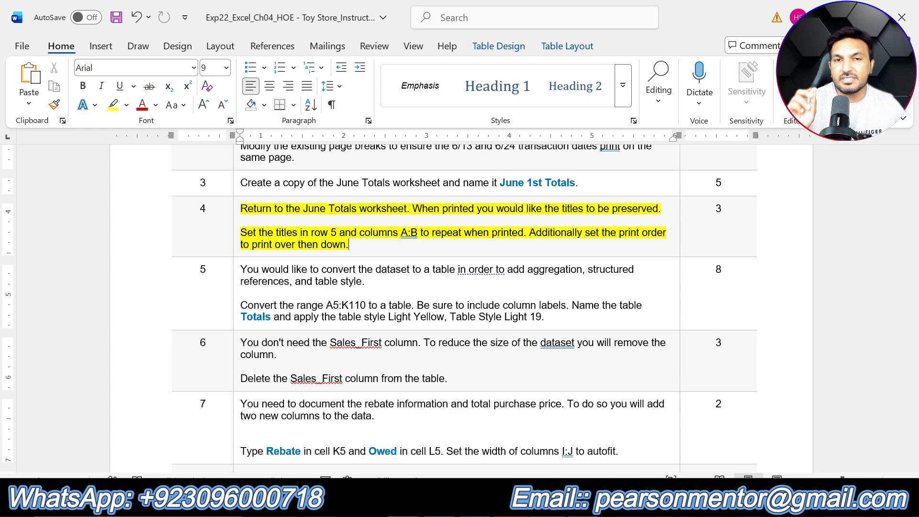
key(ctrl+z)
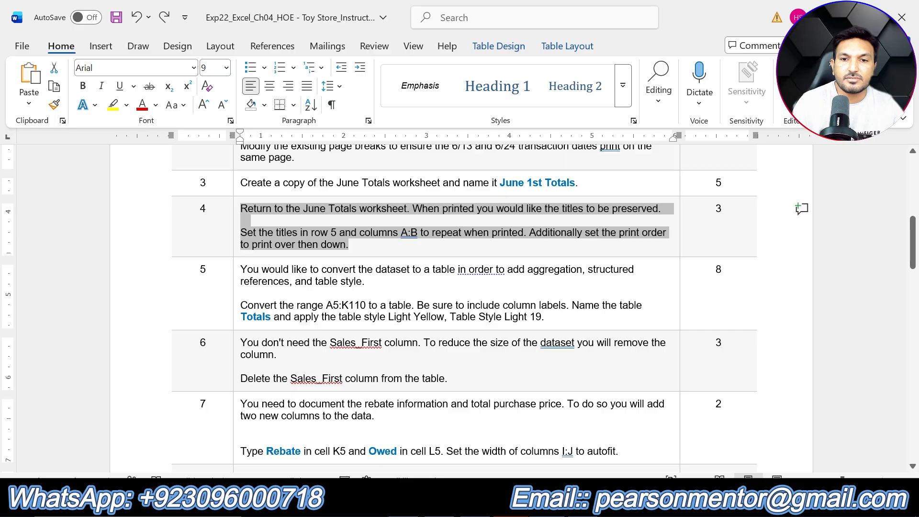
drag(544, 317, 240, 269)
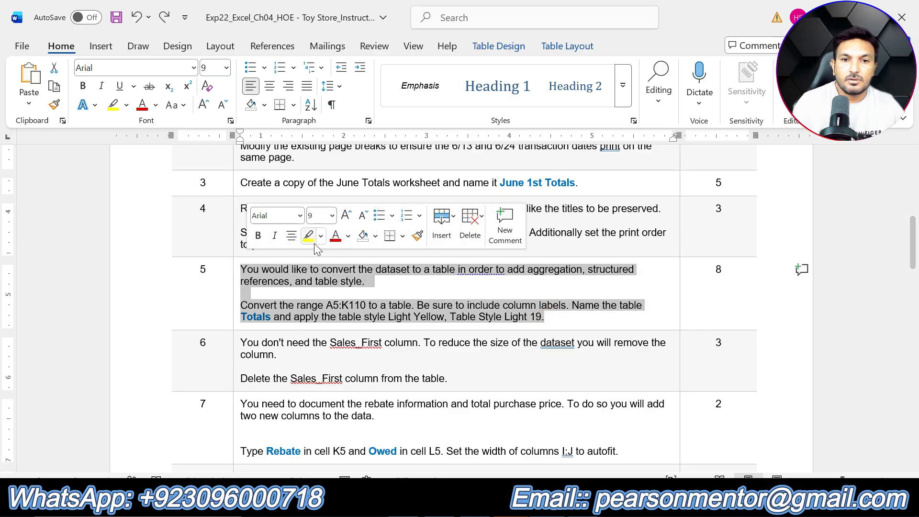
click(308, 236)
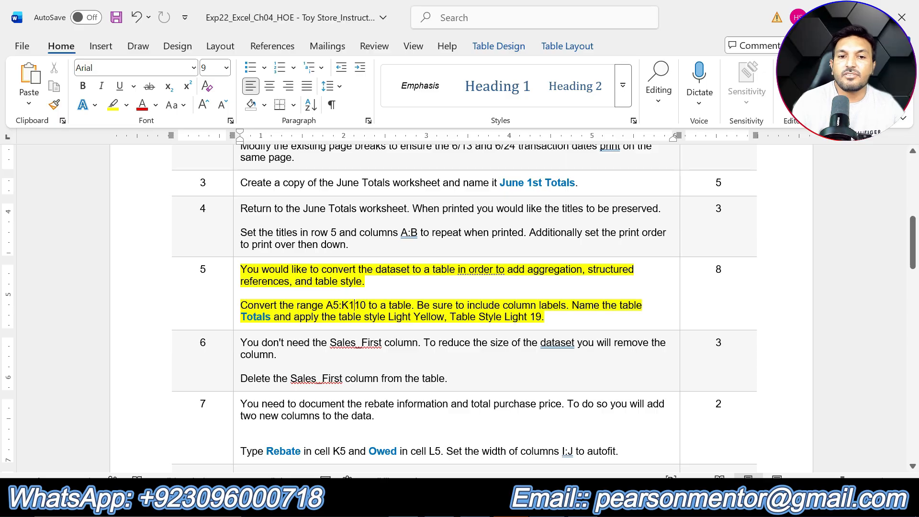
drag(326, 305, 367, 305)
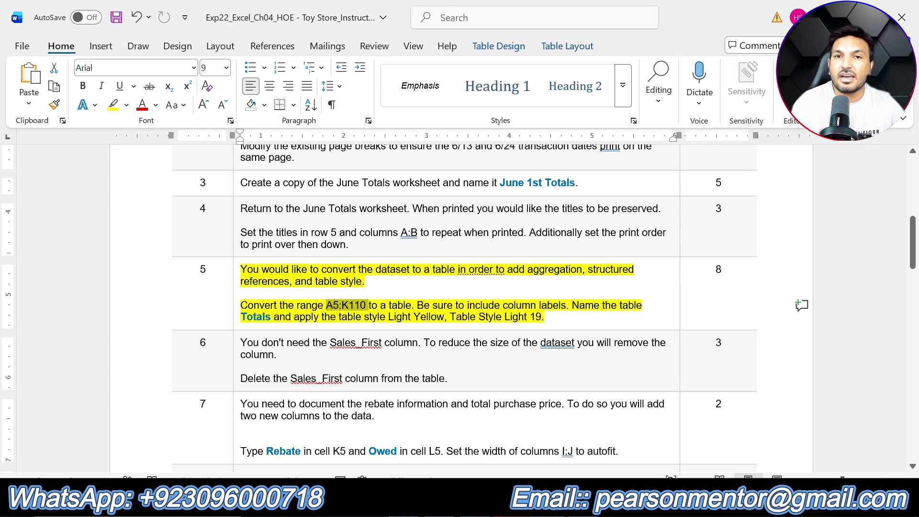
Switch to Excel and convert range A5:K110 on June Totals to a table with headers, checking the range in step 5 in Word
key(alt+Tab)
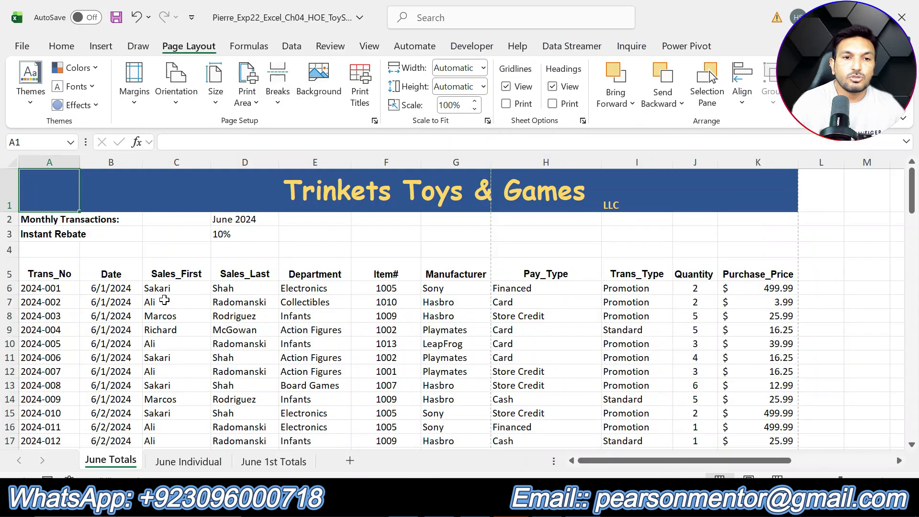
click(62, 330)
click(378, 372)
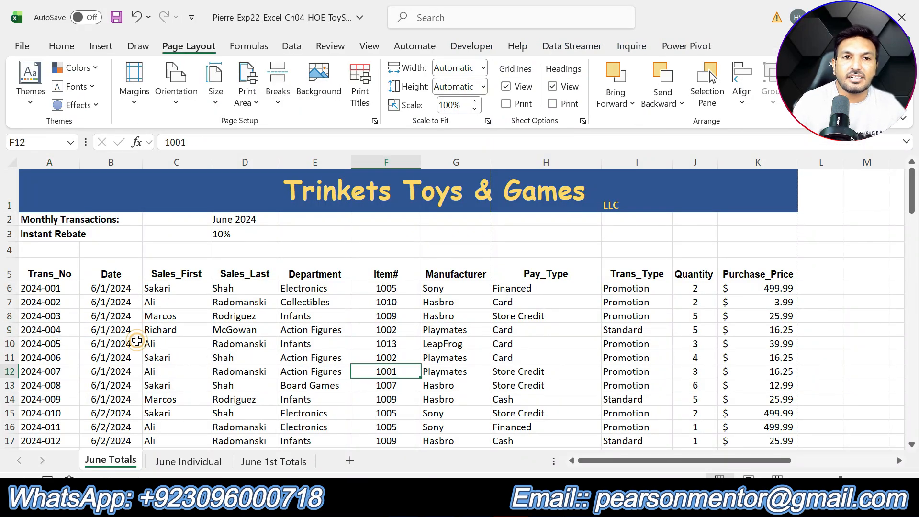
click(137, 342)
click(99, 46)
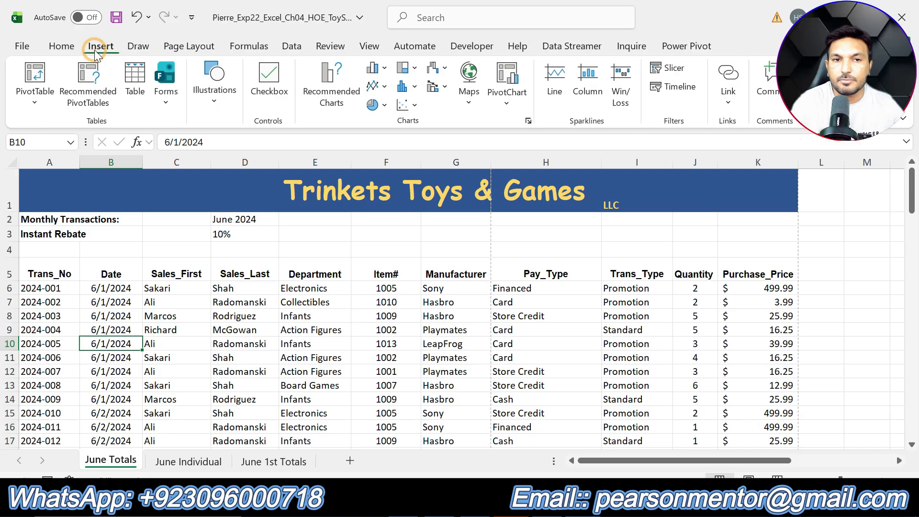
click(135, 79)
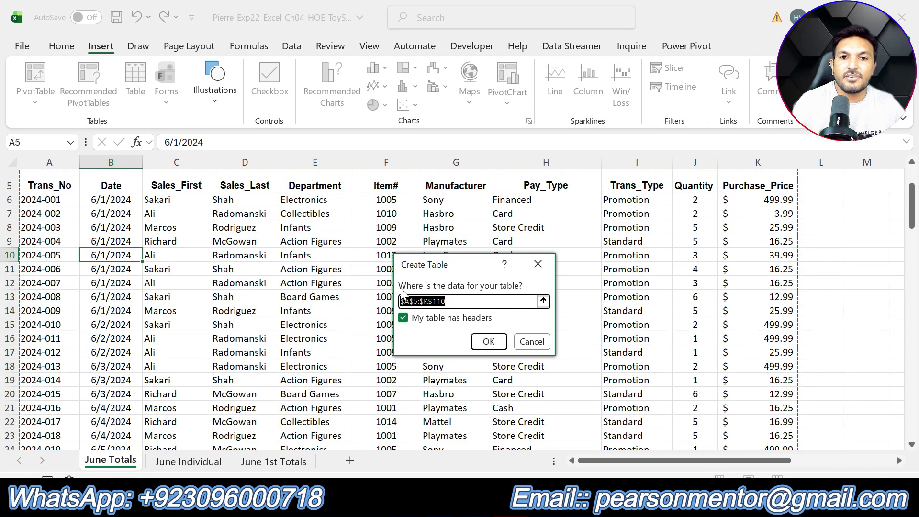
click(453, 303)
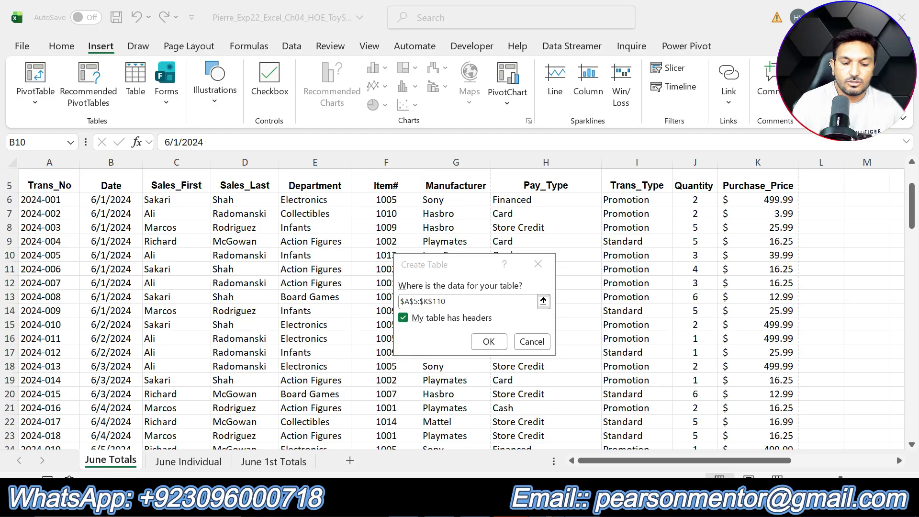
key(alt+Tab)
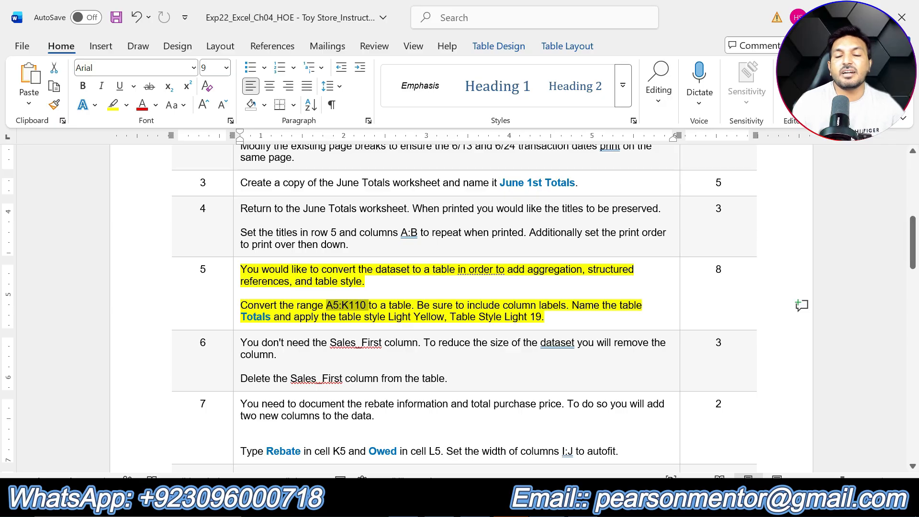
key(alt+Tab)
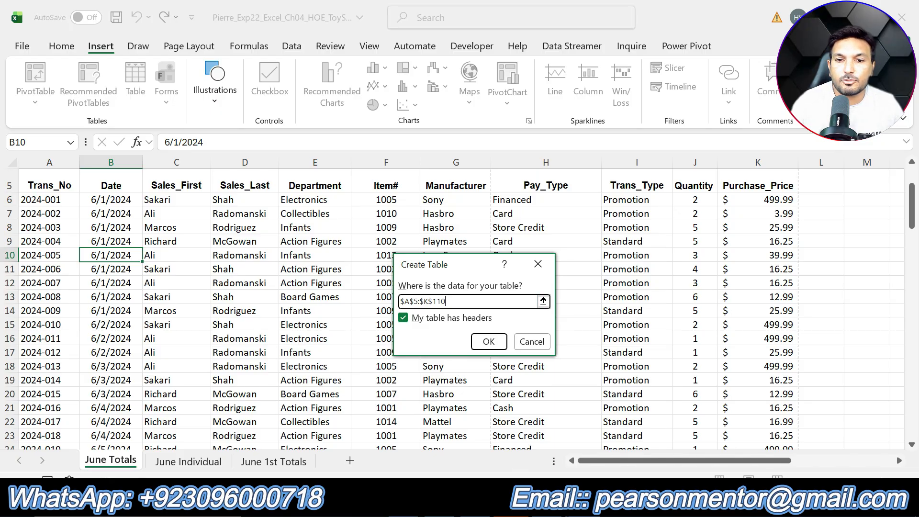
key(alt+Tab)
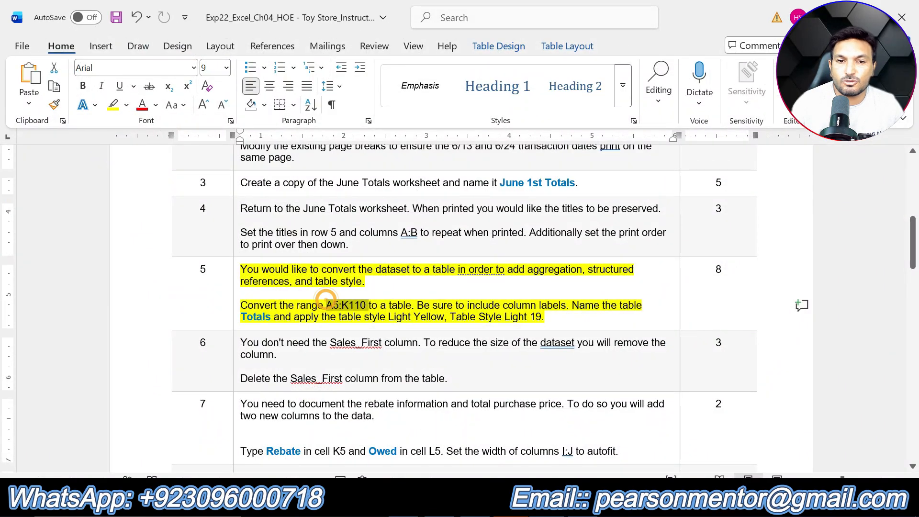
drag(242, 293, 366, 305)
click(461, 329)
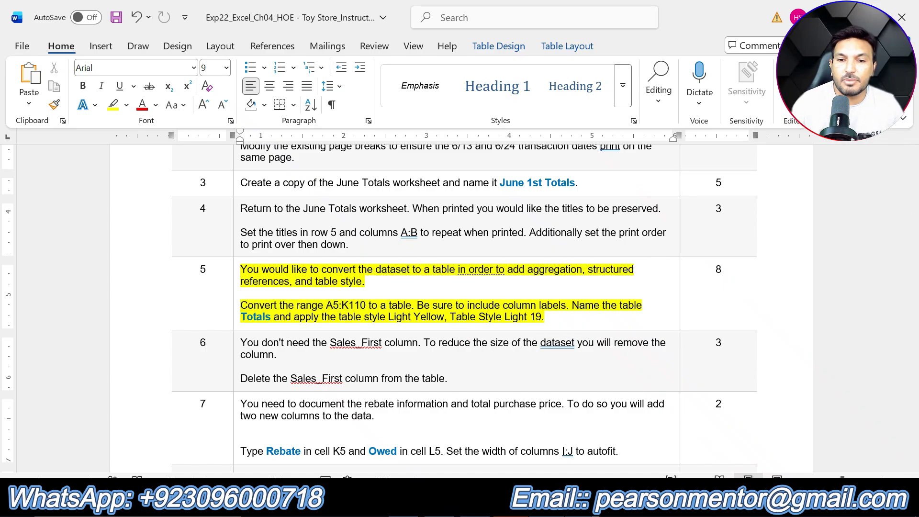
click(500, 503)
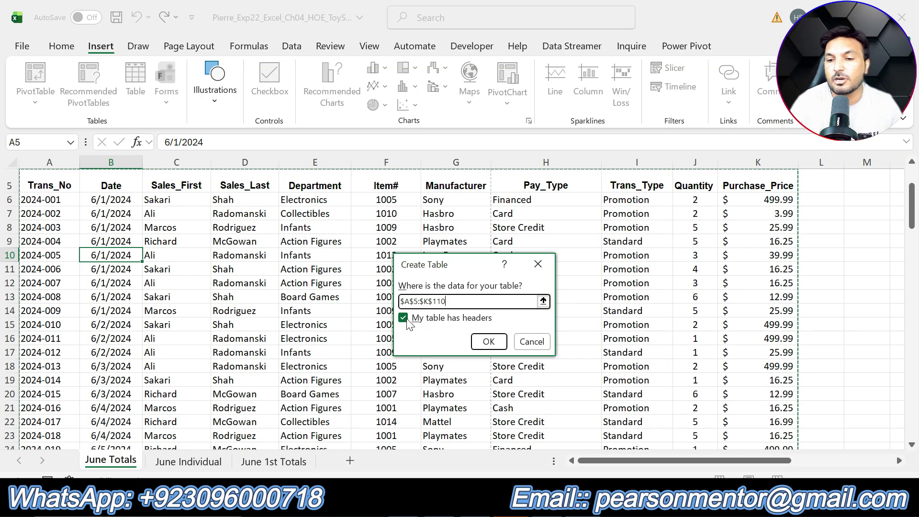
click(488, 342)
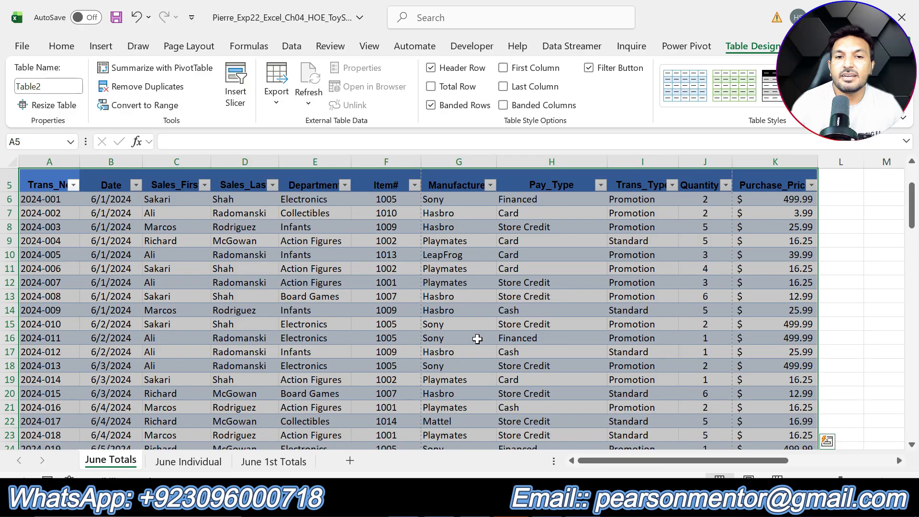
Apply the Light Yellow, Table Style Light 19 style to the June Totals table, checking the style name in step 5 in Word
scroll(480, 339, up, 2)
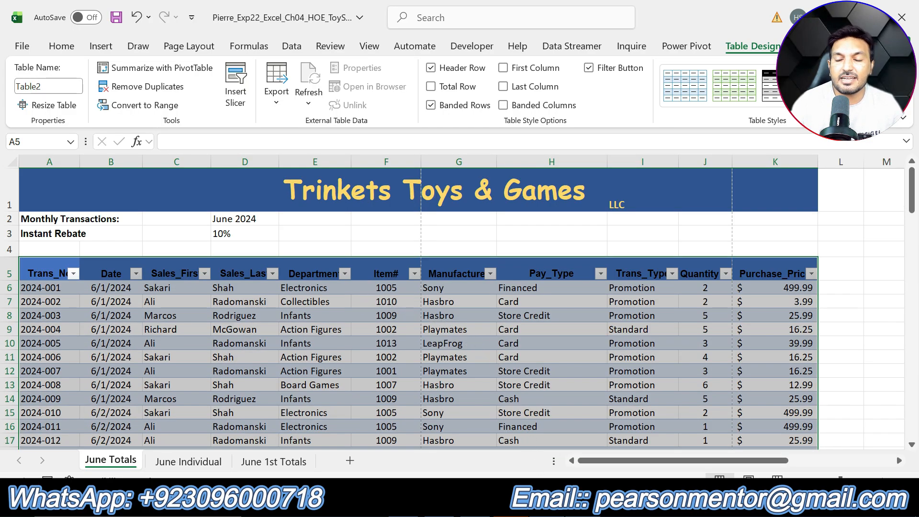
key(alt+Tab)
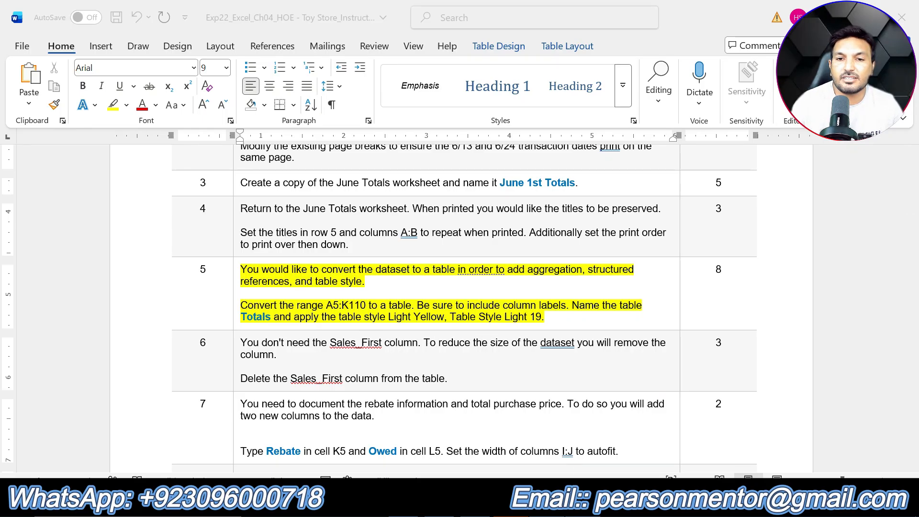
key(alt+Tab)
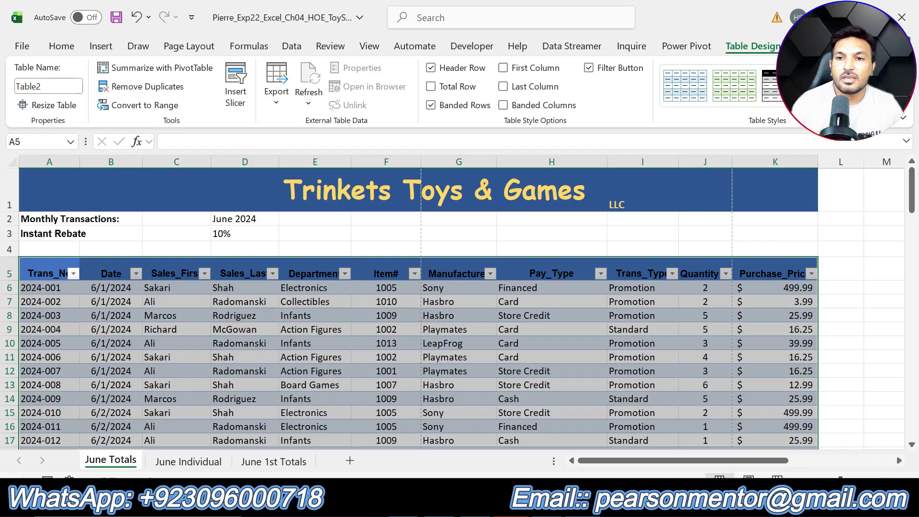
click(903, 118)
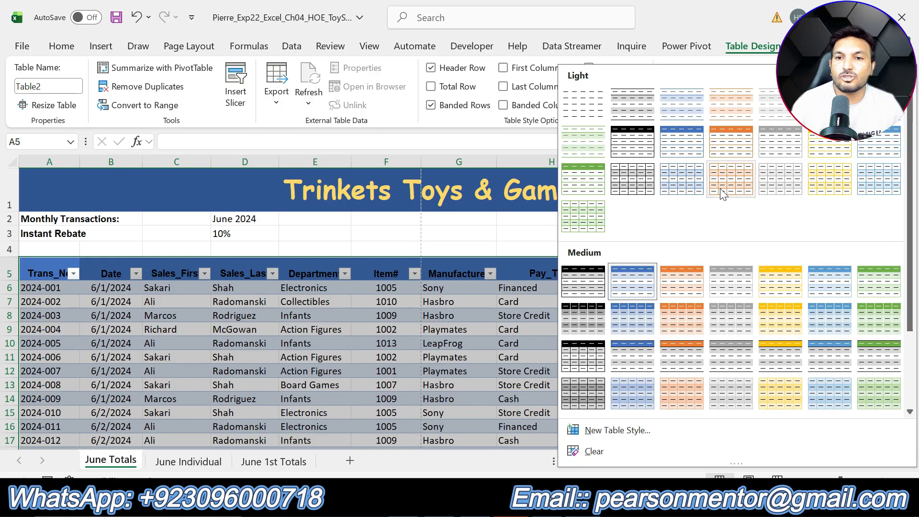
click(822, 185)
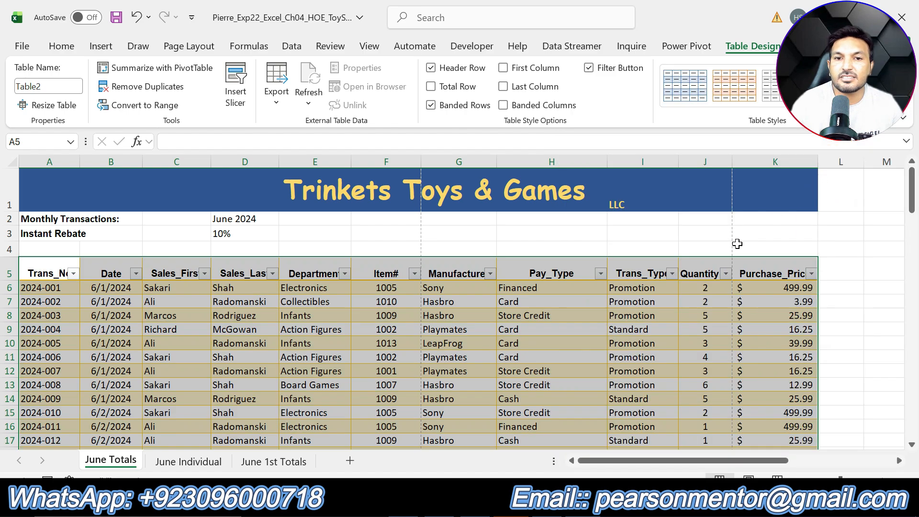
click(702, 236)
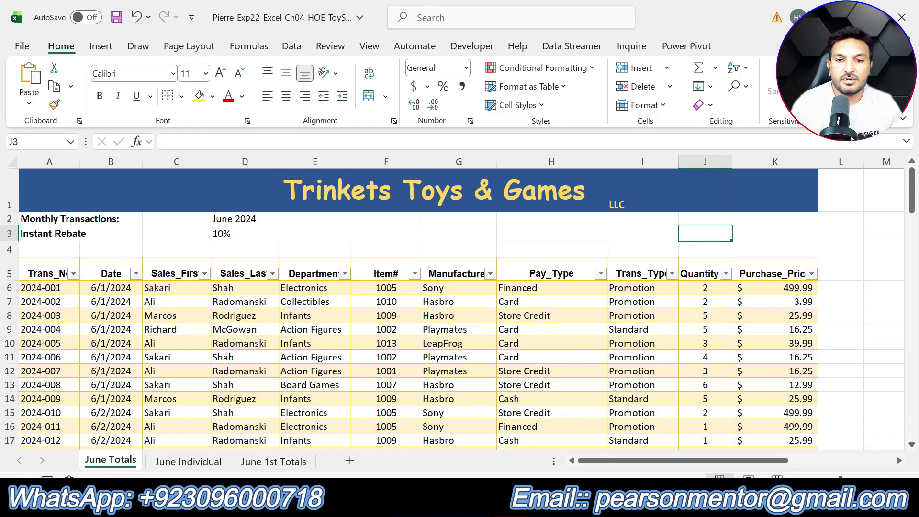
In the Word instructions, remove the highlighting from step 5 and highlight the step 6 text in yellow
click(546, 504)
key(ctrl+z)
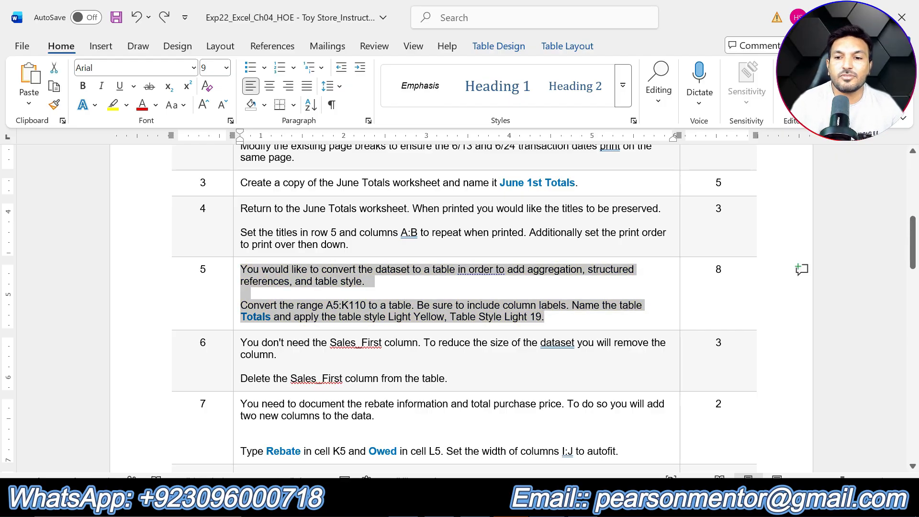
drag(449, 378, 240, 342)
click(301, 310)
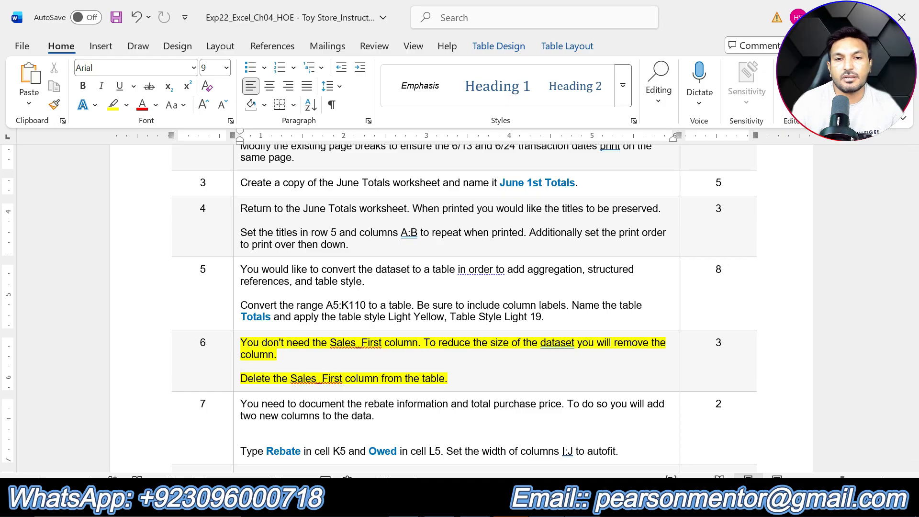
Switch to Excel, delete the Sales_First column from the June Totals table, and return to the Word instructions
key(alt+Tab)
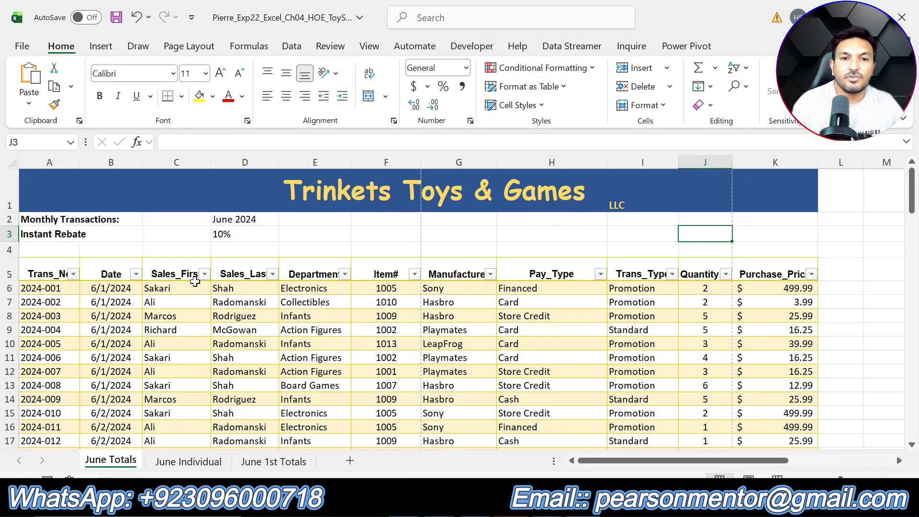
click(172, 273)
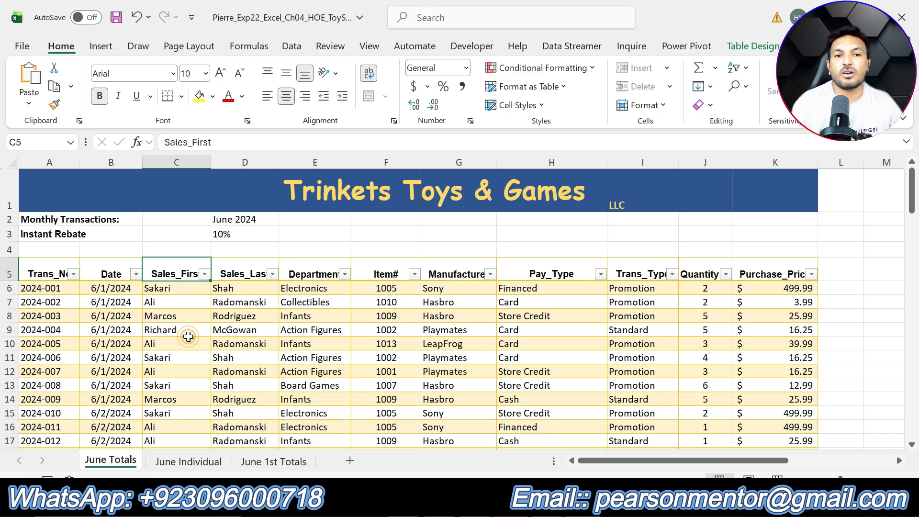
click(187, 338)
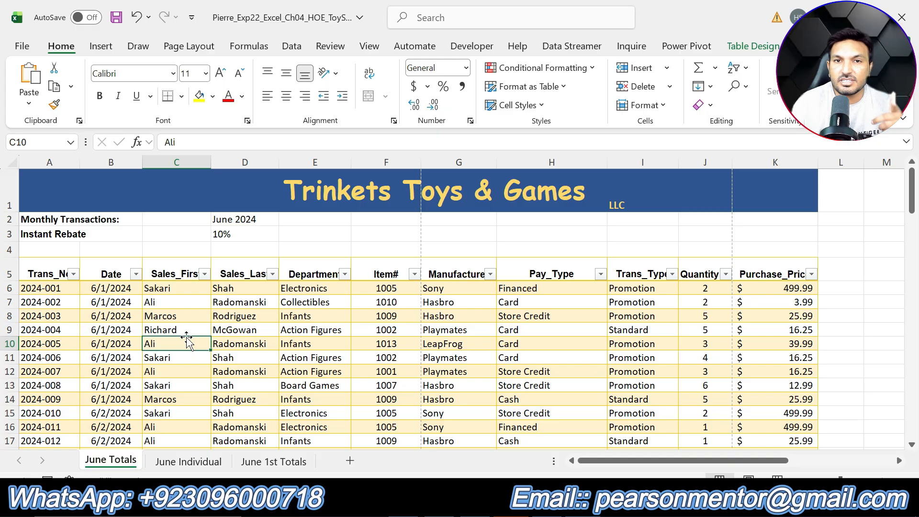
right_click(186, 340)
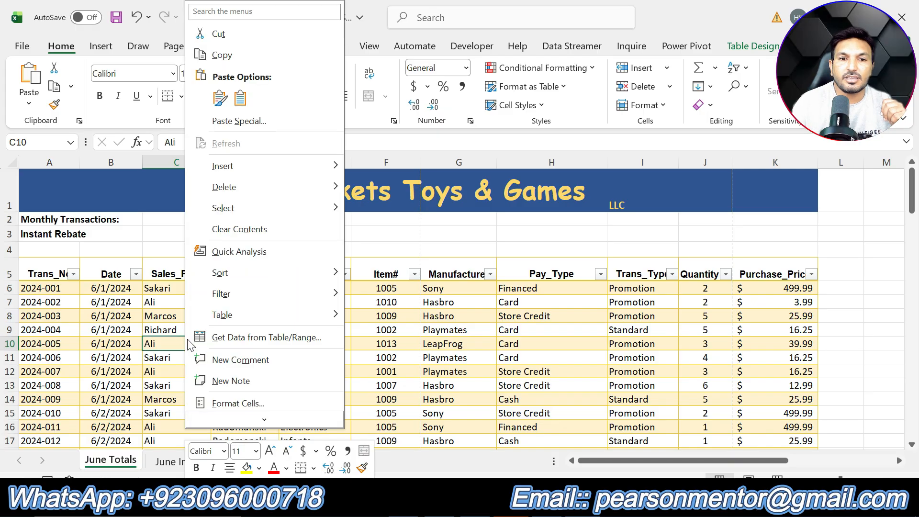
mouse_move(289, 196)
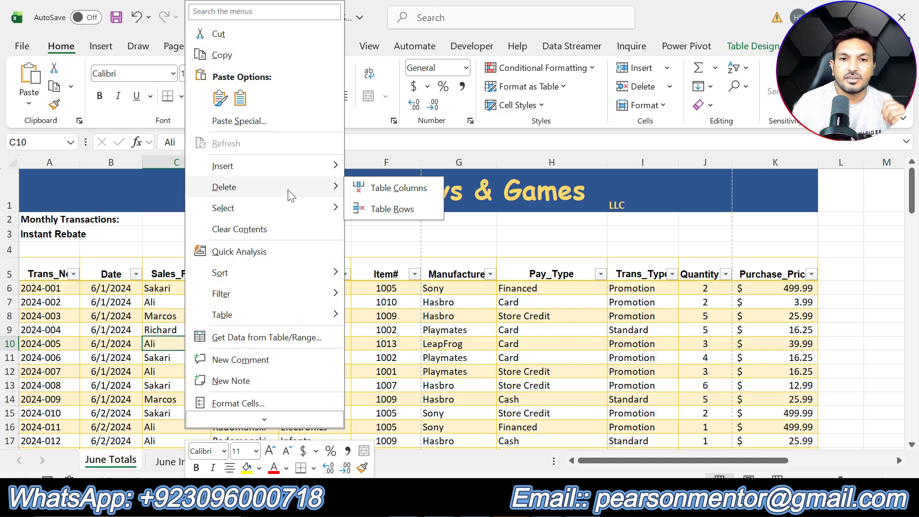
click(401, 188)
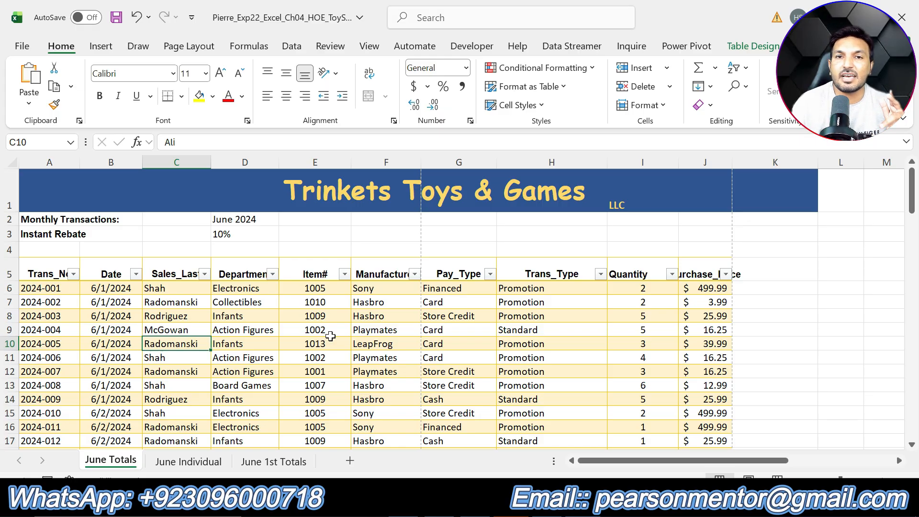
click(513, 505)
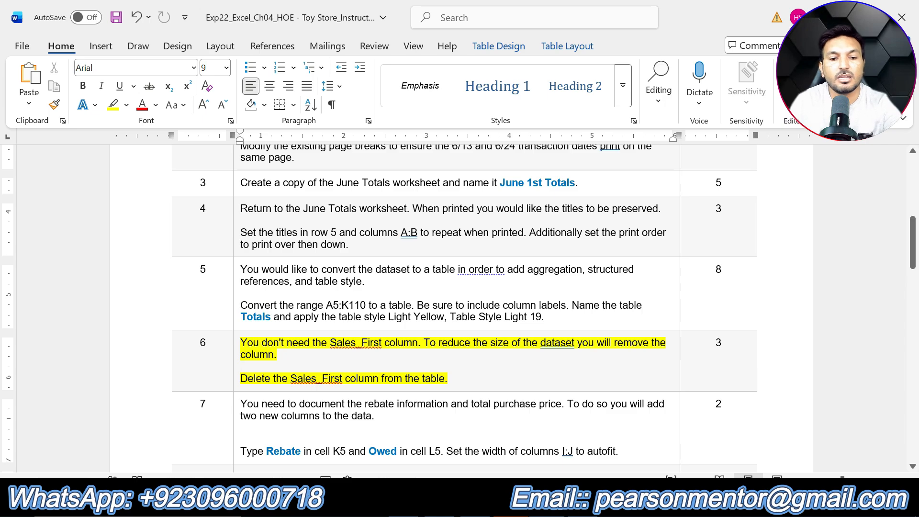
In the Word instructions, remove the highlighting from step 6 and highlight the step 7 text in yellow
key(ctrl+z)
scroll(459, 311, down, 6)
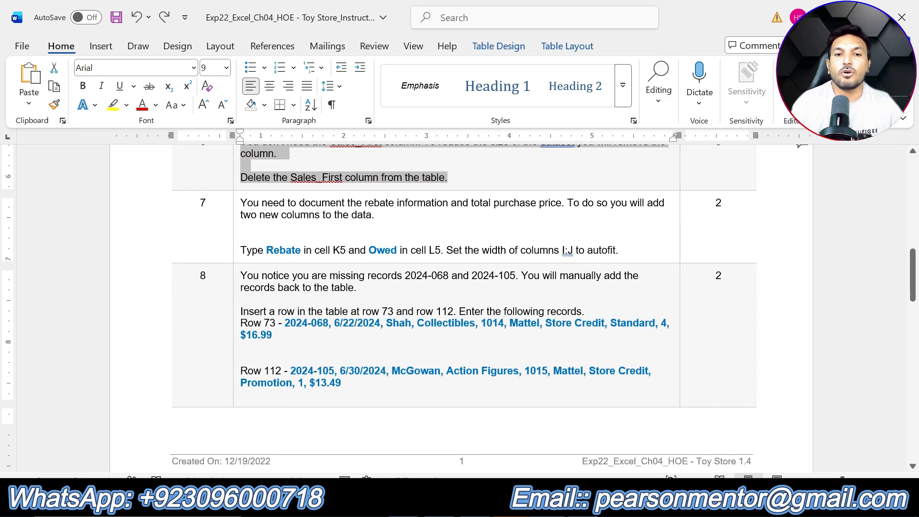
drag(620, 250, 241, 202)
click(305, 167)
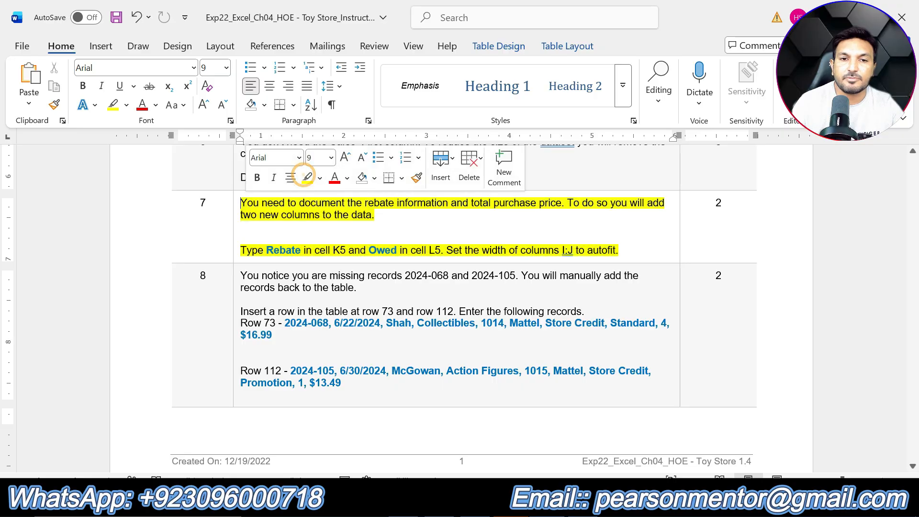
click(364, 234)
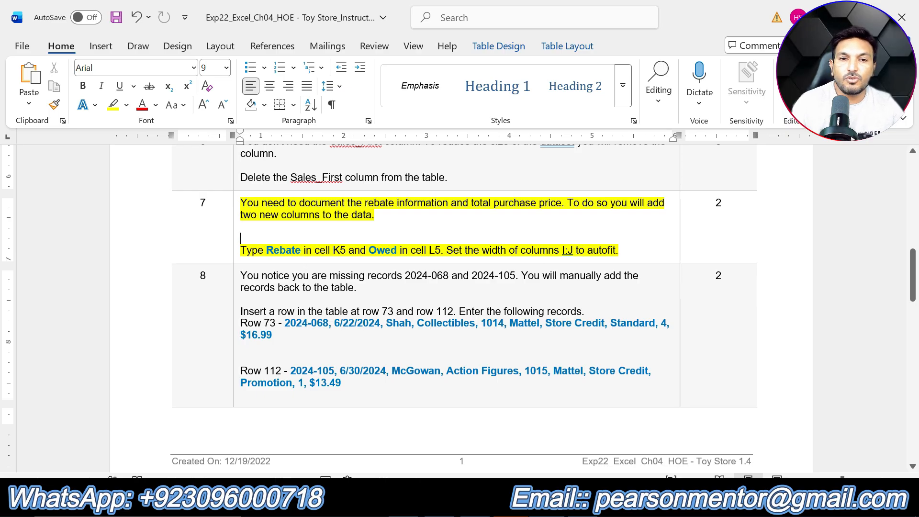
Mark the Rebate heading in step 7, switch to Excel, and enter Rebate in cell K5 of June Totals
drag(267, 250, 301, 250)
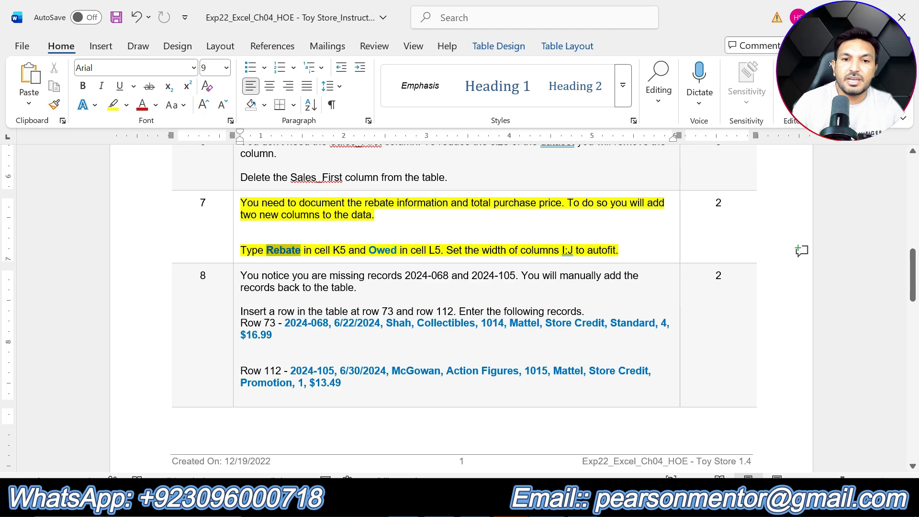
key(alt+Tab)
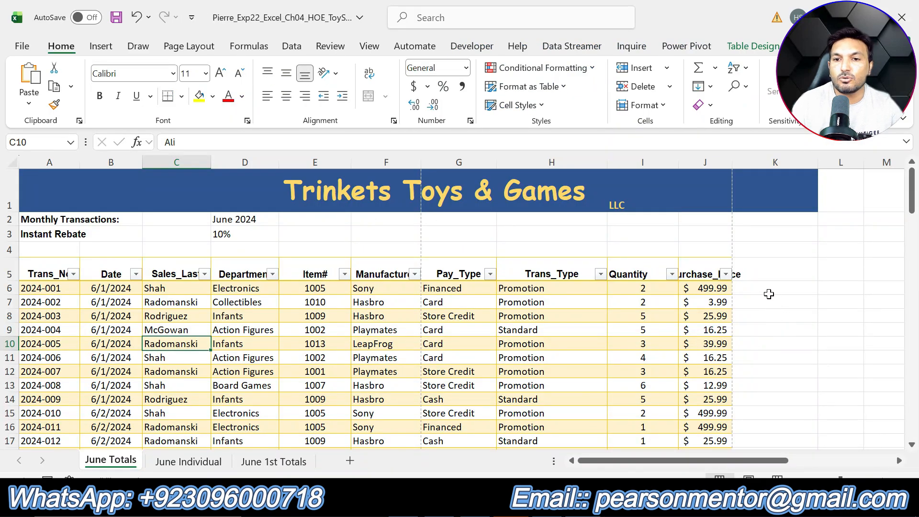
click(770, 278)
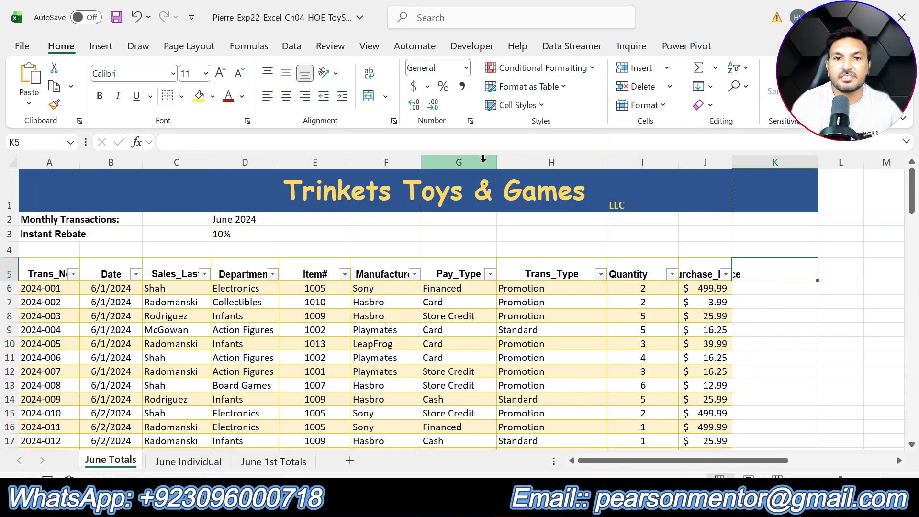
text(Re)
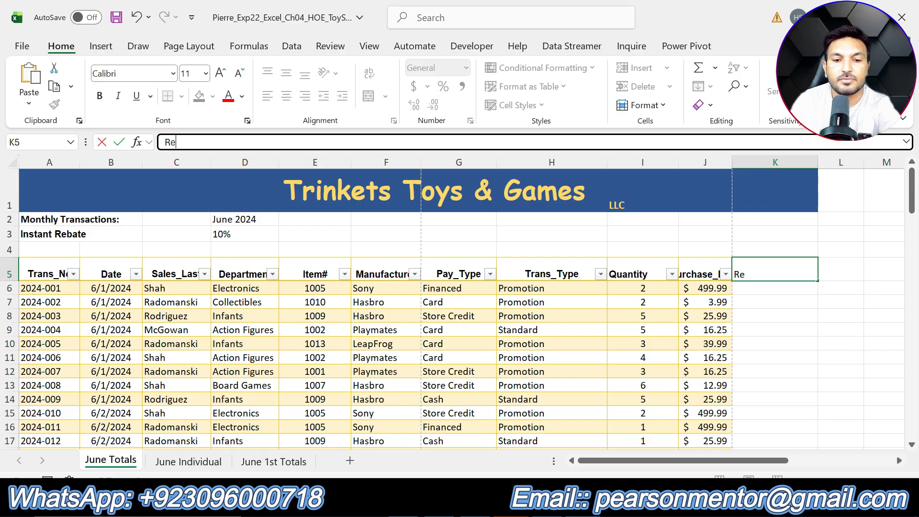
text(bate)
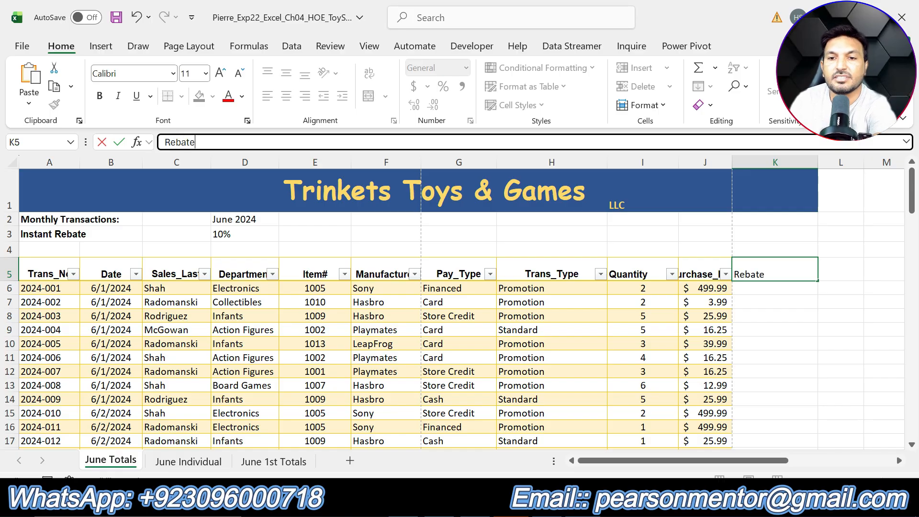
key(Return)
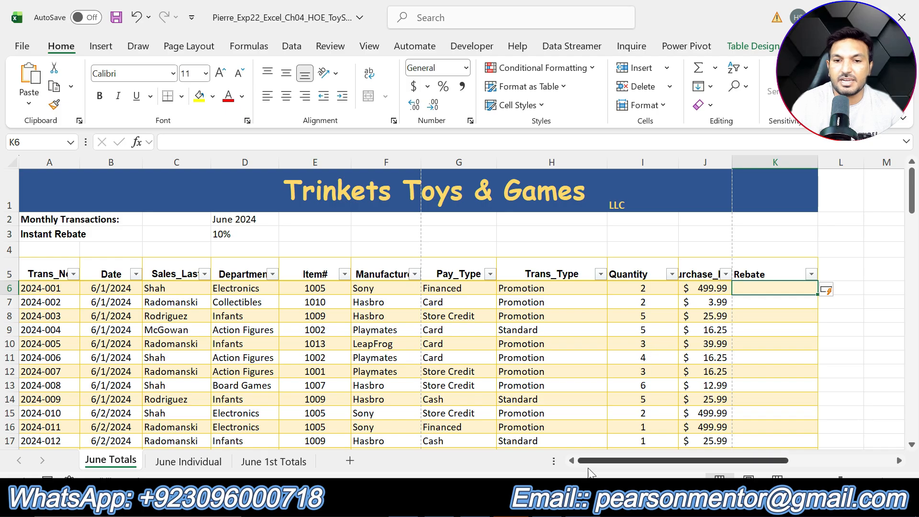
Check the second column heading in step 7 in Word, and enter Owed in cell L5 of June Totals in Excel
click(583, 503)
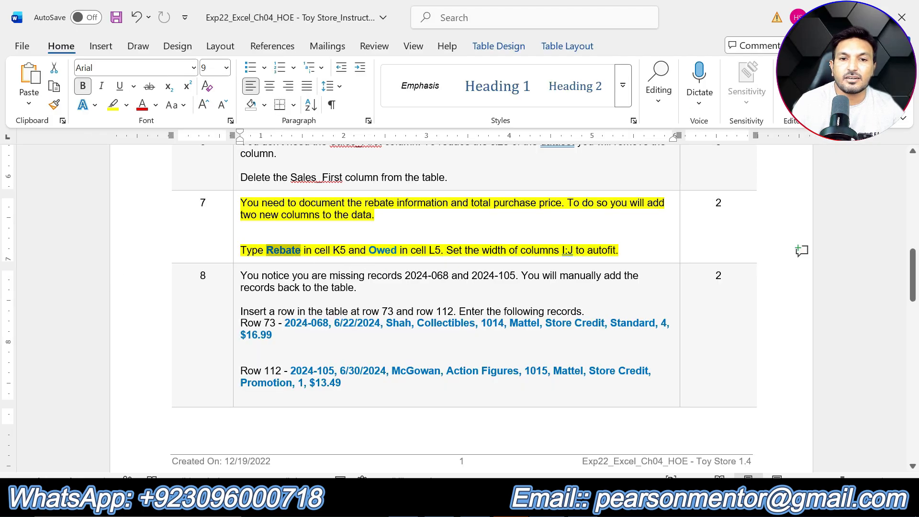
double_click(382, 250)
key(alt+Tab)
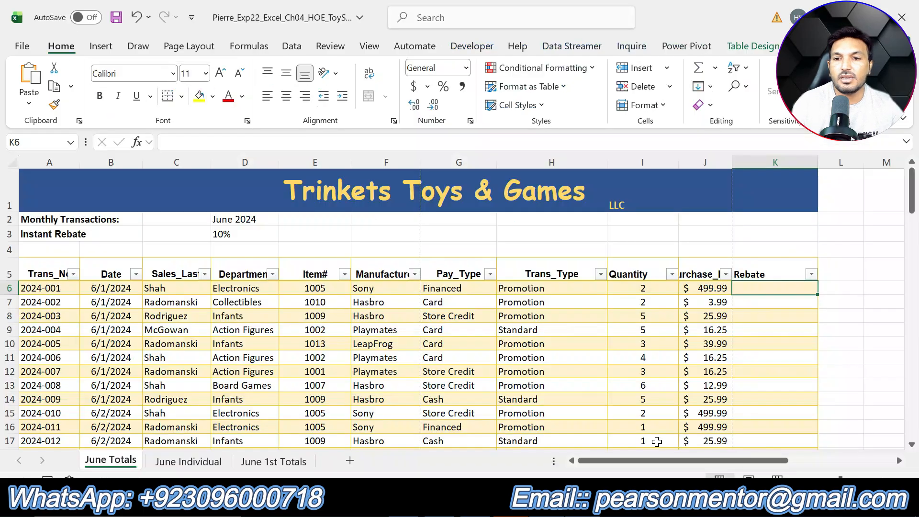
click(839, 276)
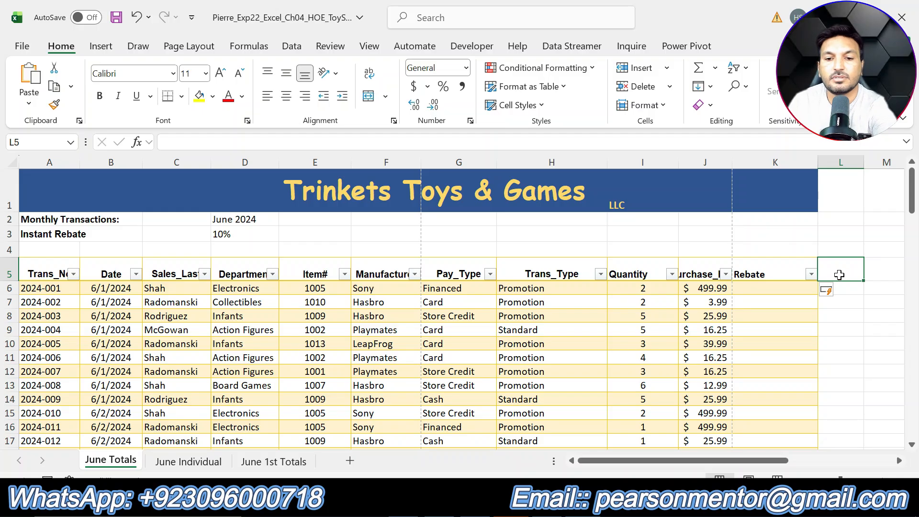
text(Owed)
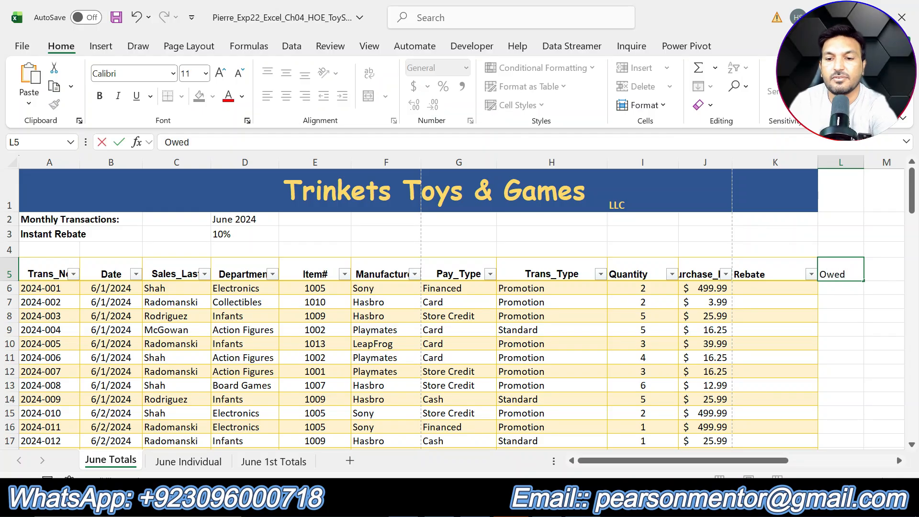
key(Return)
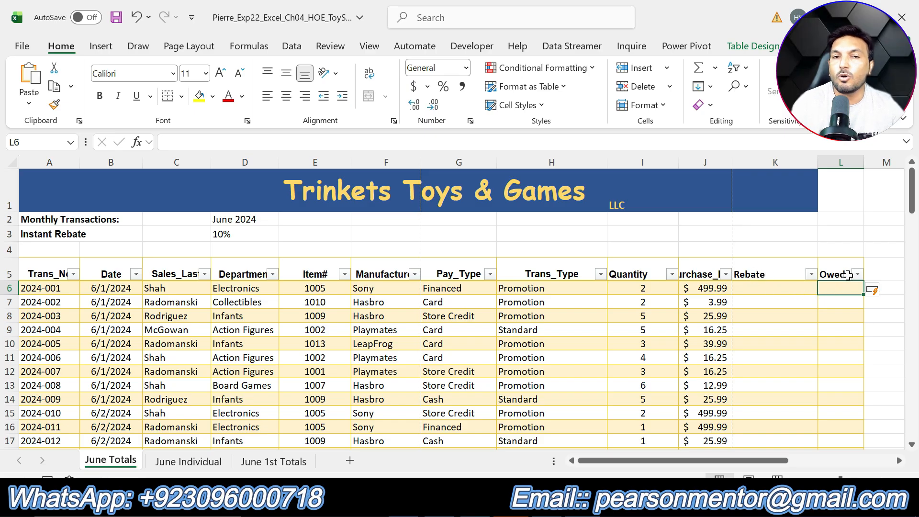
AutoFit the width of columns I:J on June Totals in Excel, checking the column range in step 7 in Word
click(548, 505)
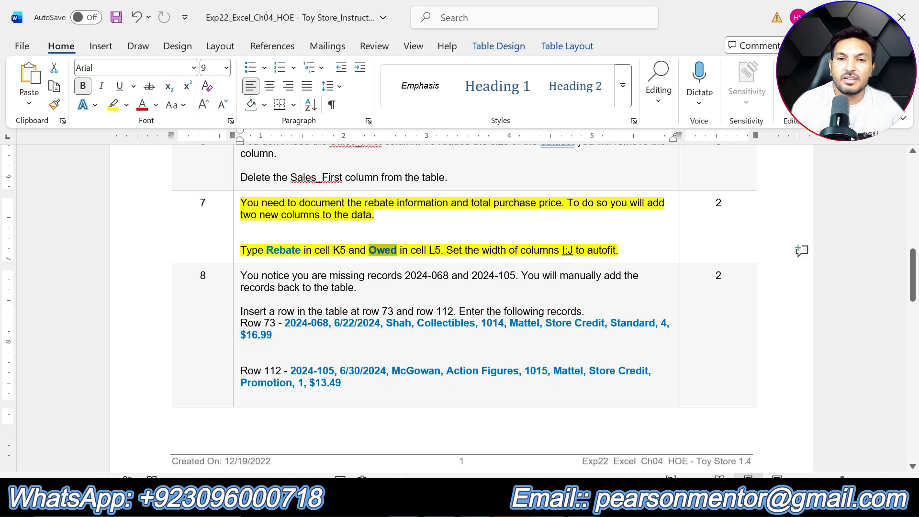
drag(563, 251, 575, 251)
click(572, 504)
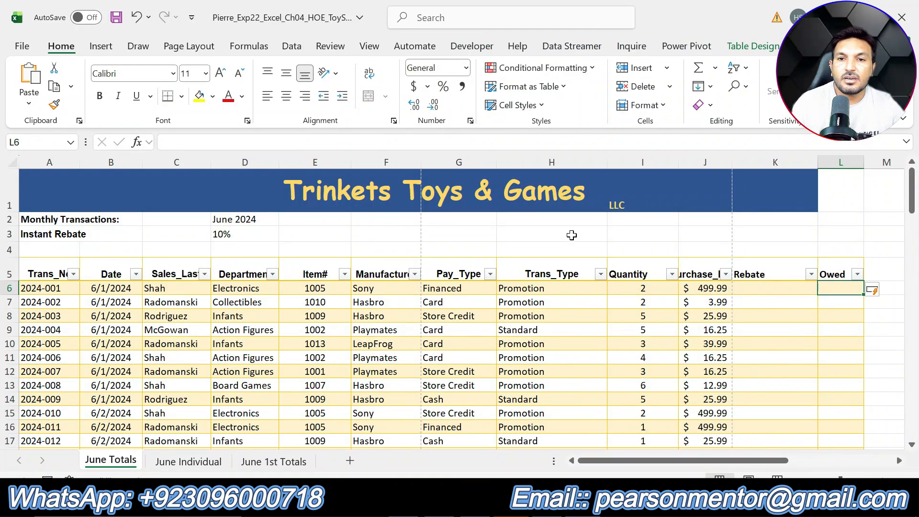
drag(640, 162, 720, 162)
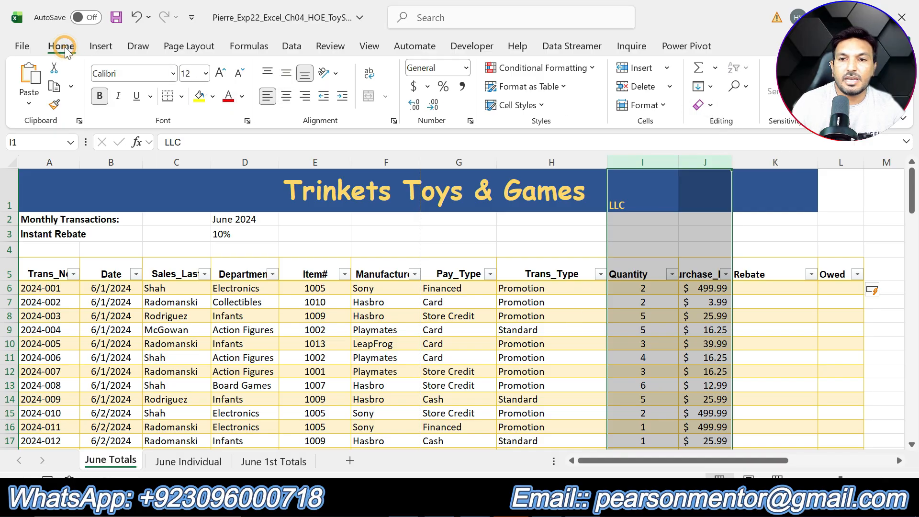
click(659, 105)
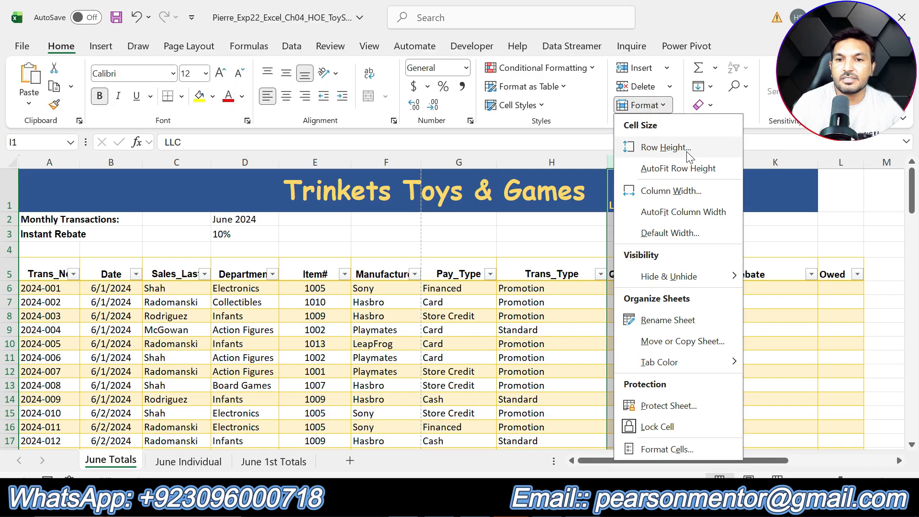
click(682, 217)
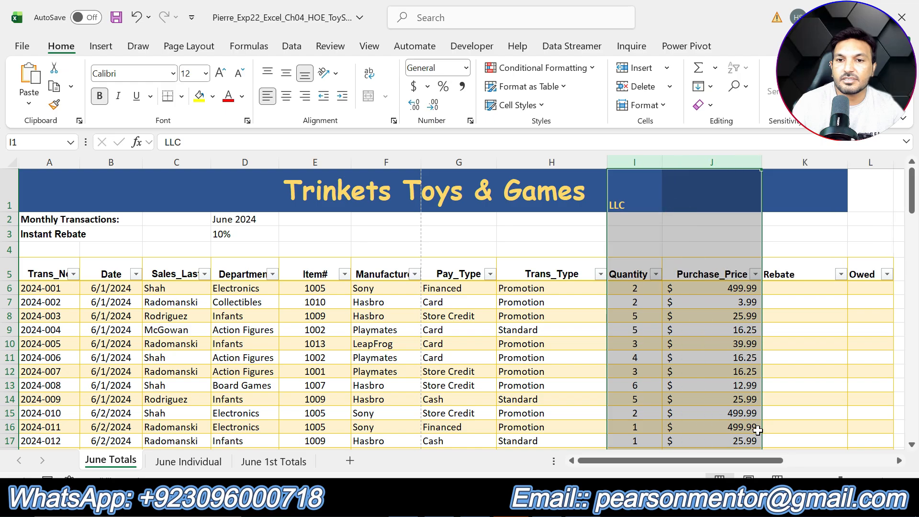
click(728, 387)
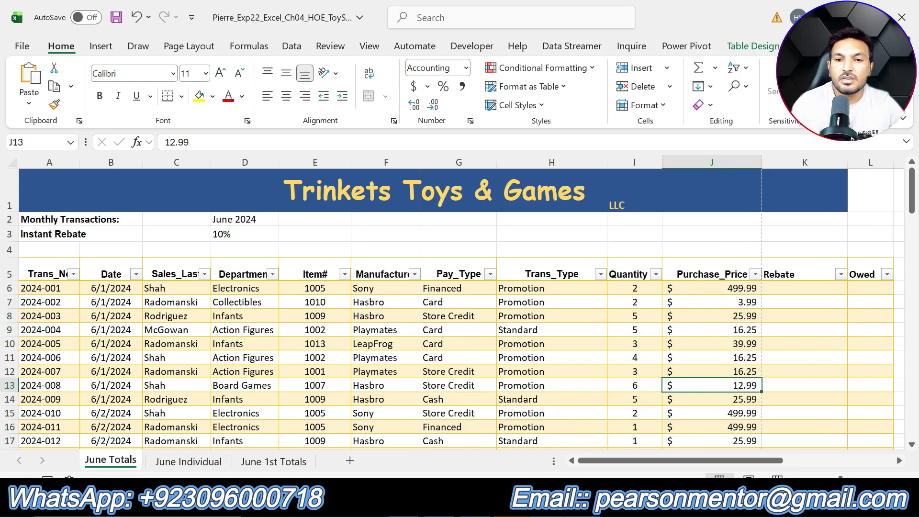
Return to the Word instructions, remove the highlighting from step 7, and highlight the step 8 text in yellow
key(alt+Tab)
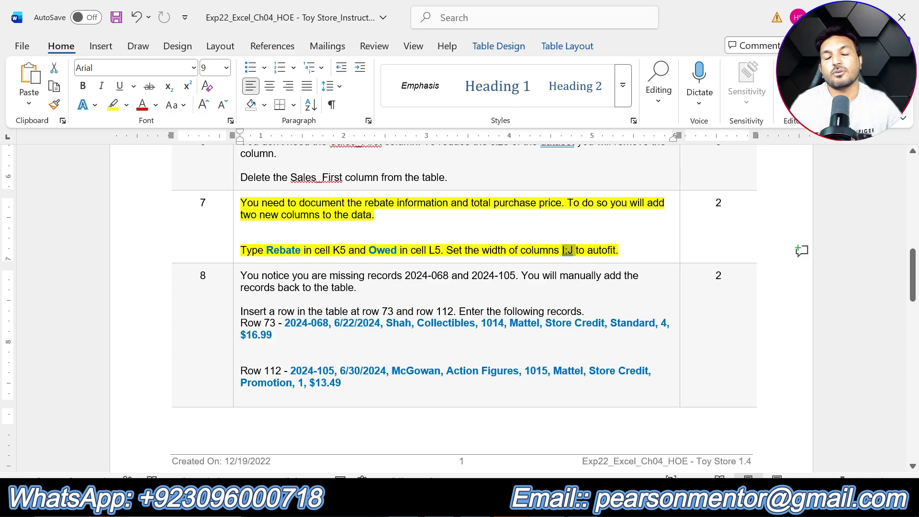
key(ctrl+z)
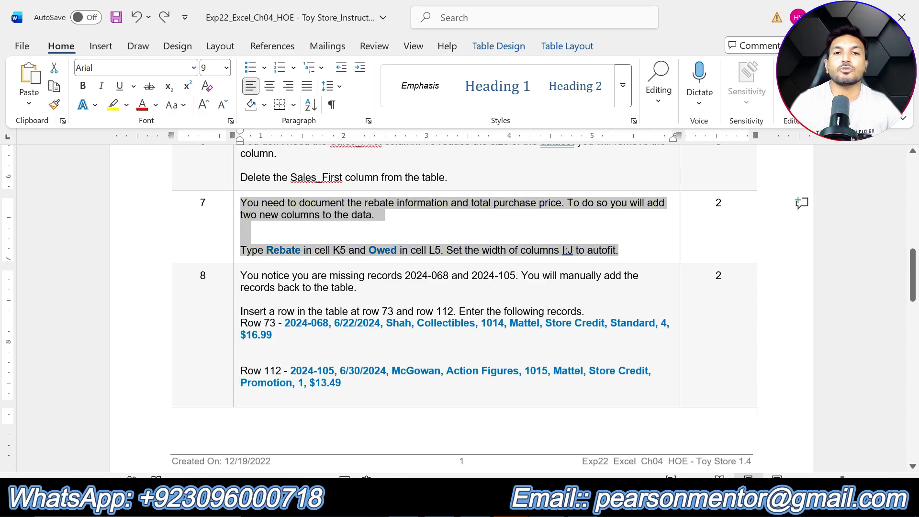
drag(361, 388, 304, 259)
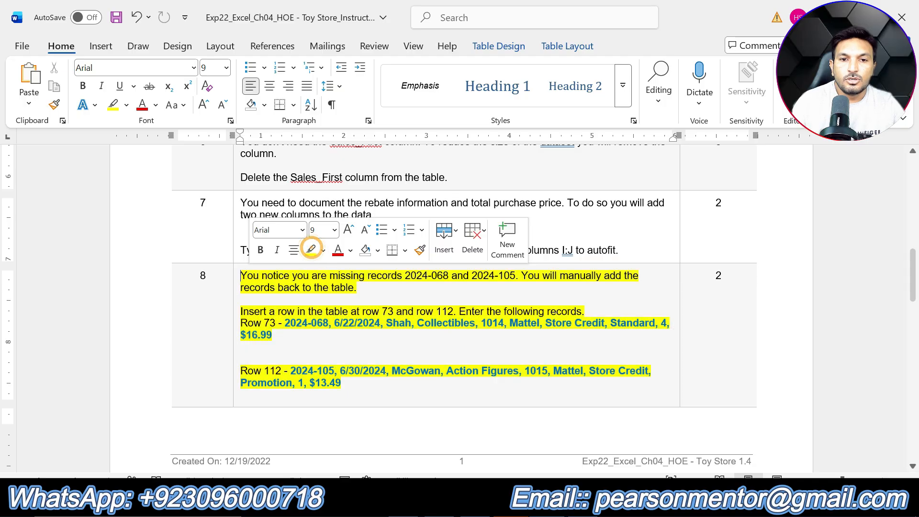
click(310, 250)
click(354, 343)
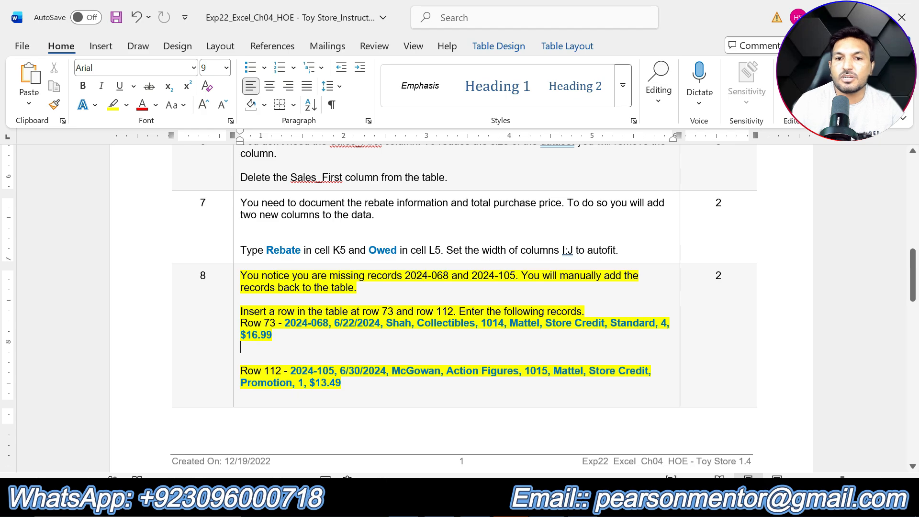
Switch to Excel and examine the June Totals transaction numbers around row 73 and at the table's end, comparing them with step 8 in Word
key(alt+Tab)
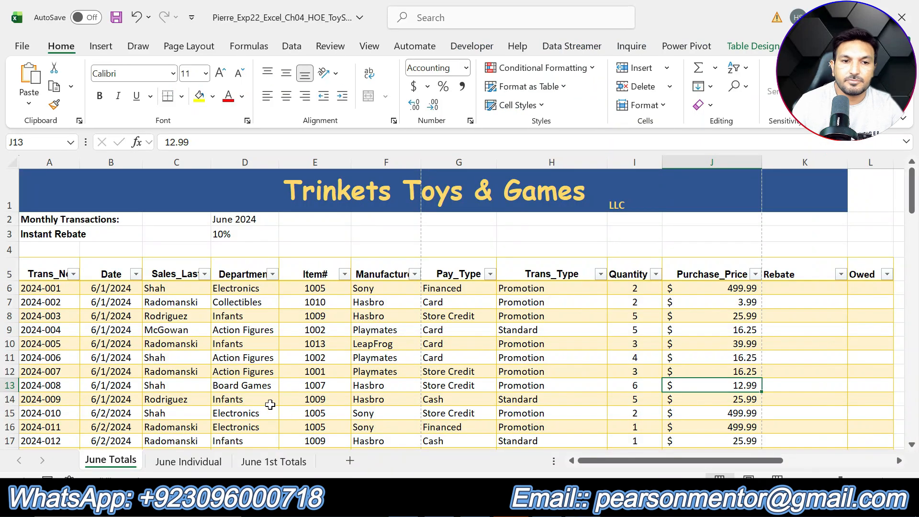
scroll(122, 371, down, 6)
scroll(121, 371, down, 13)
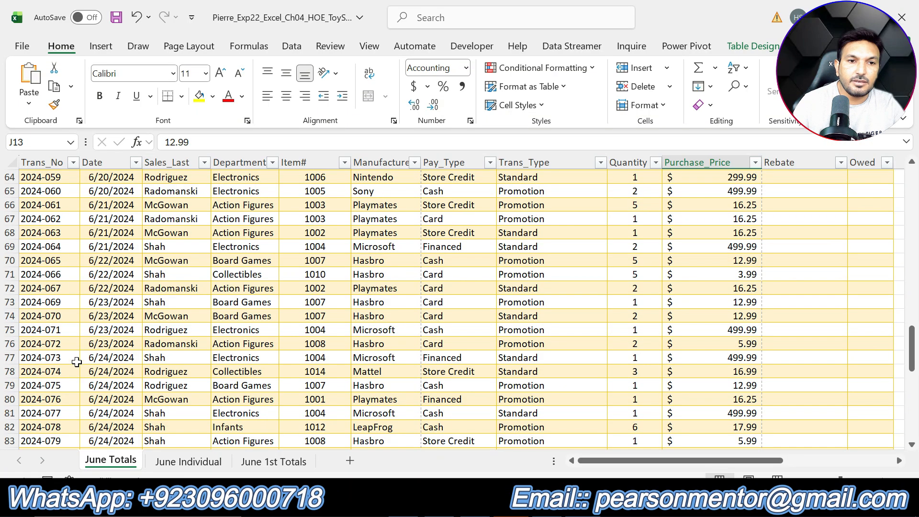
click(65, 285)
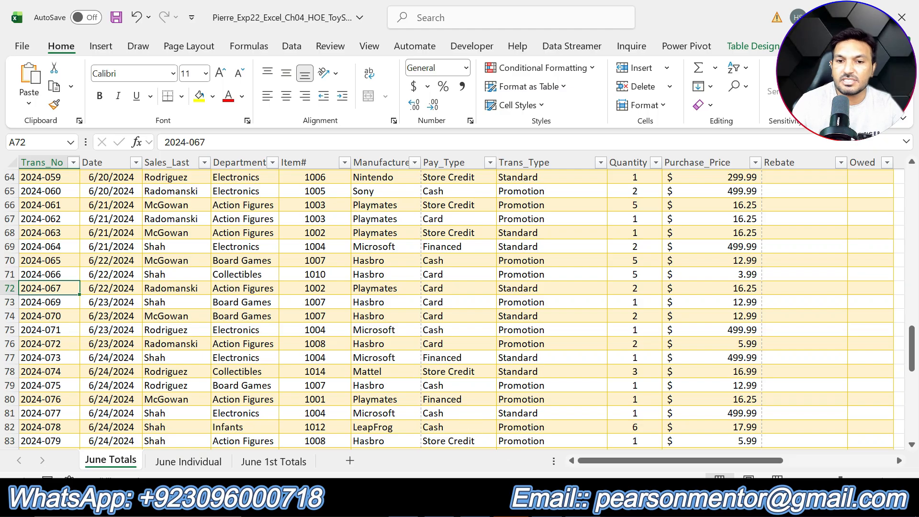
scroll(256, 334, down, 13)
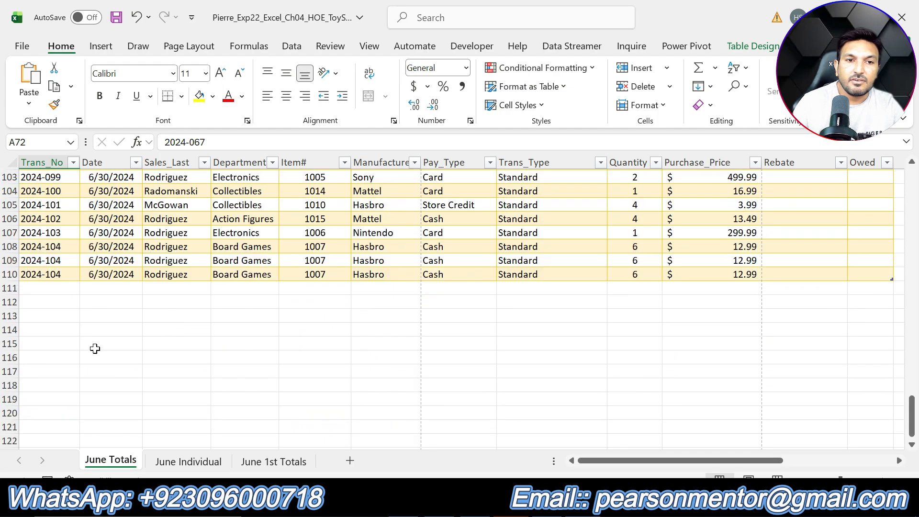
click(50, 274)
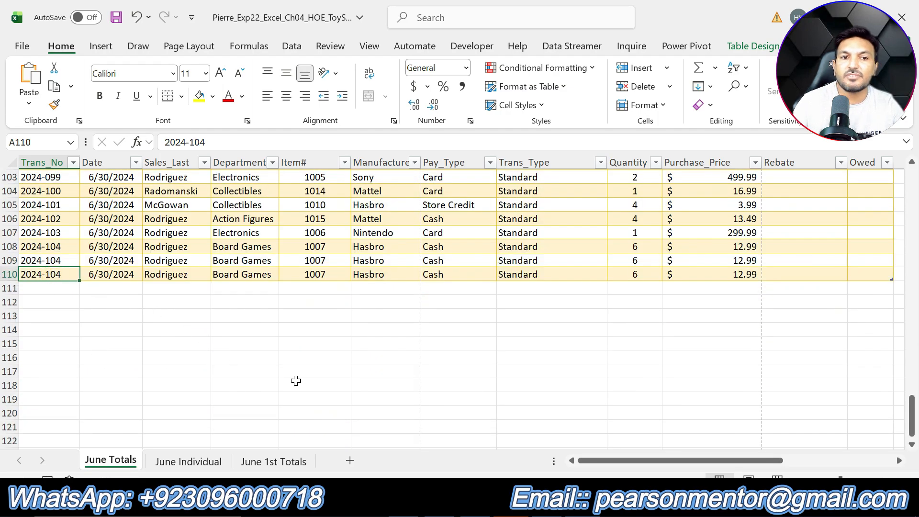
key(alt+Tab)
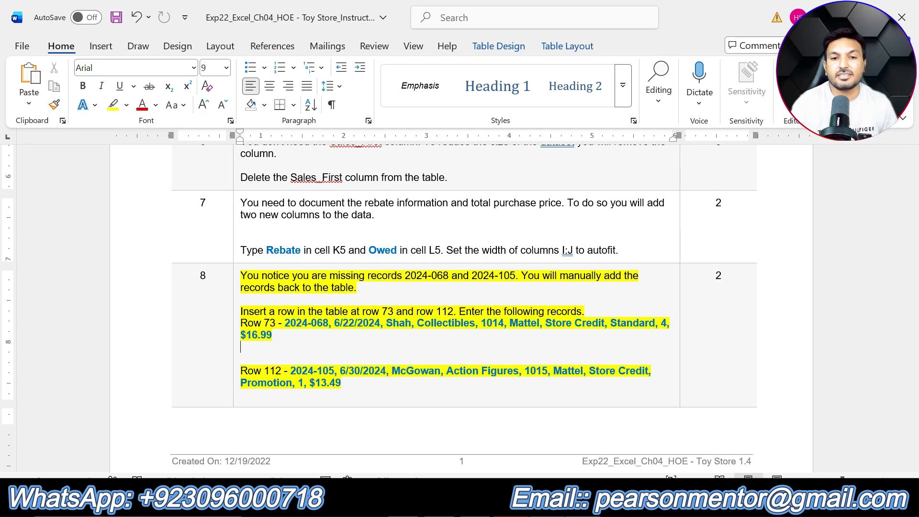
Switch to Excel, insert a blank row at row 73 of the June Totals table, and return to step 8 in Word
key(alt+Tab)
scroll(126, 344, up, 12)
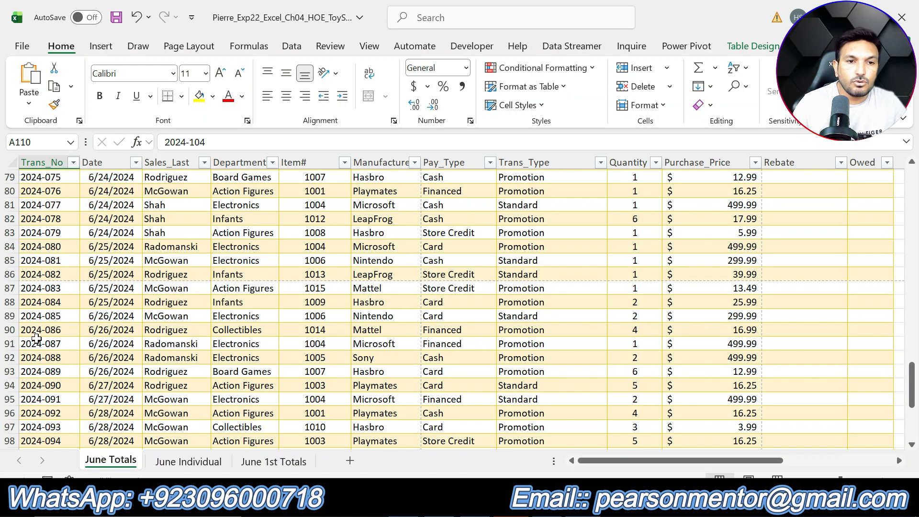
click(4, 261)
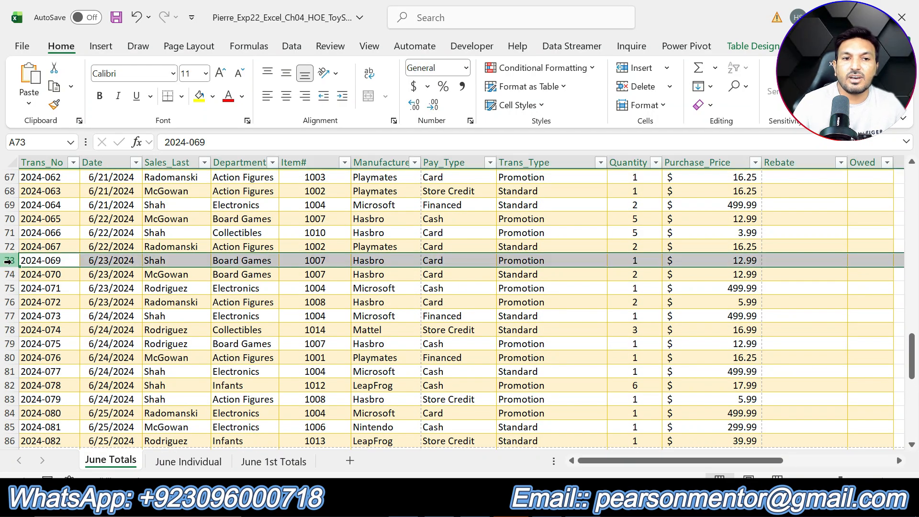
right_click(7, 261)
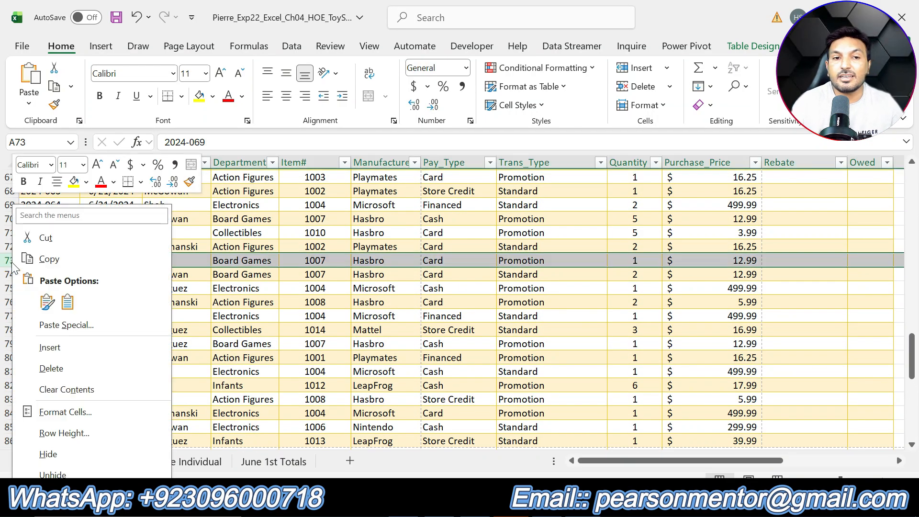
click(68, 346)
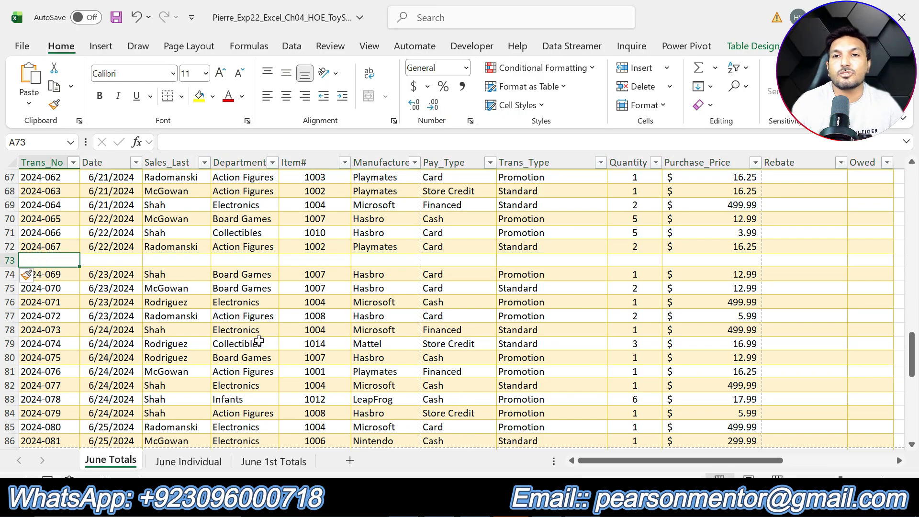
key(alt+Tab)
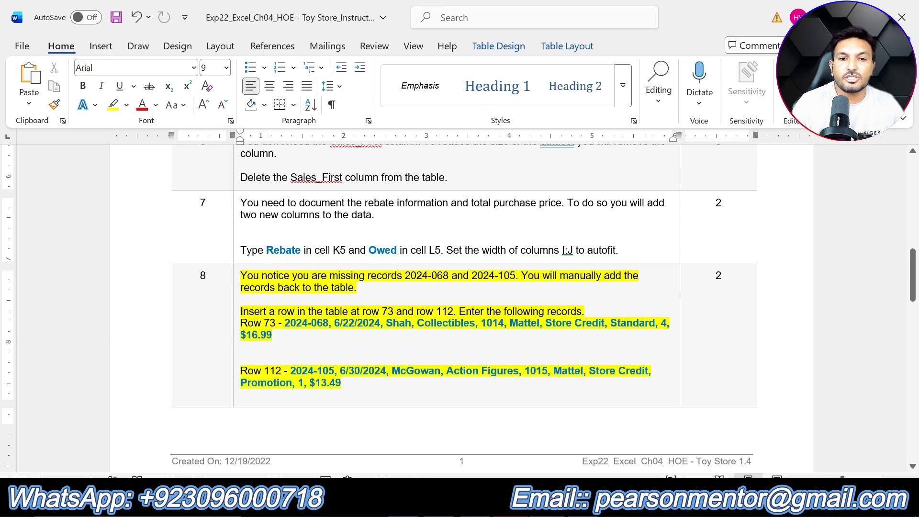
Copy transaction number 2024-068 from step 8 in Word, switch to Excel, and enter it in cell A73 of June Totals
drag(285, 324, 330, 323)
key(ctrl+c)
click(273, 335)
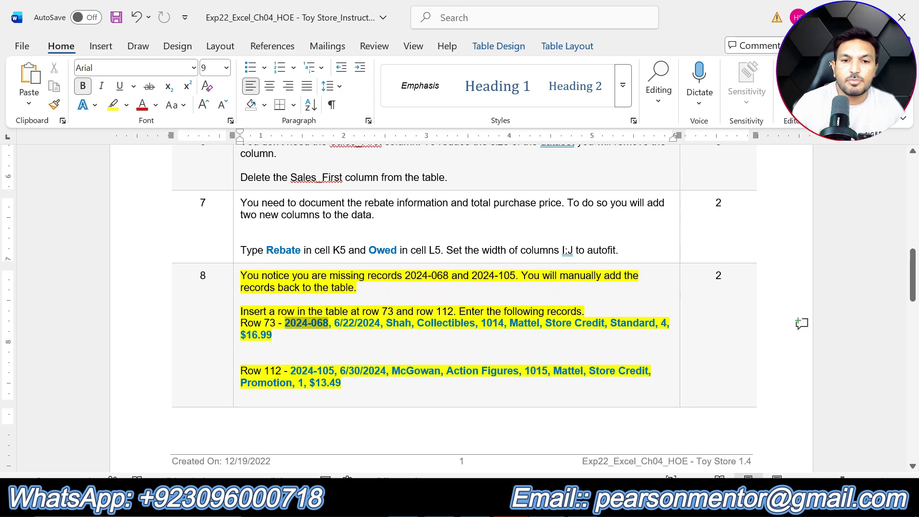
key(alt+Tab)
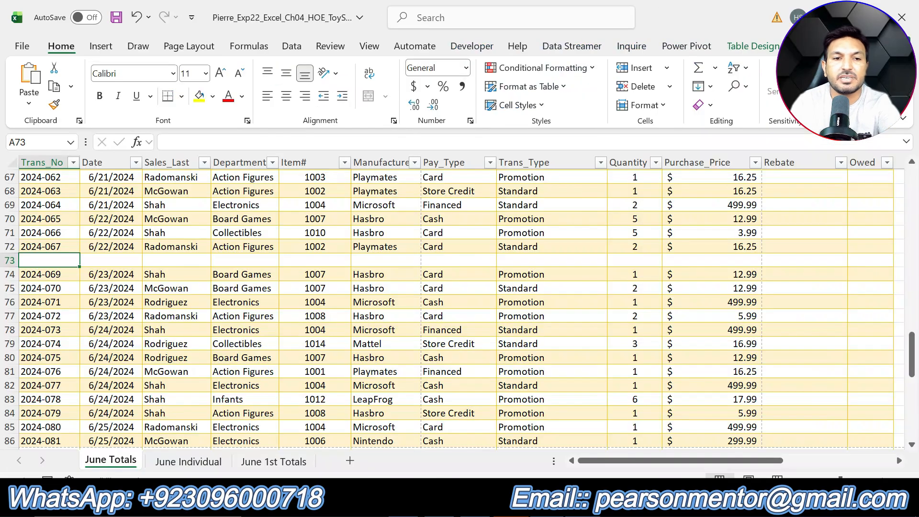
key(ctrl+v)
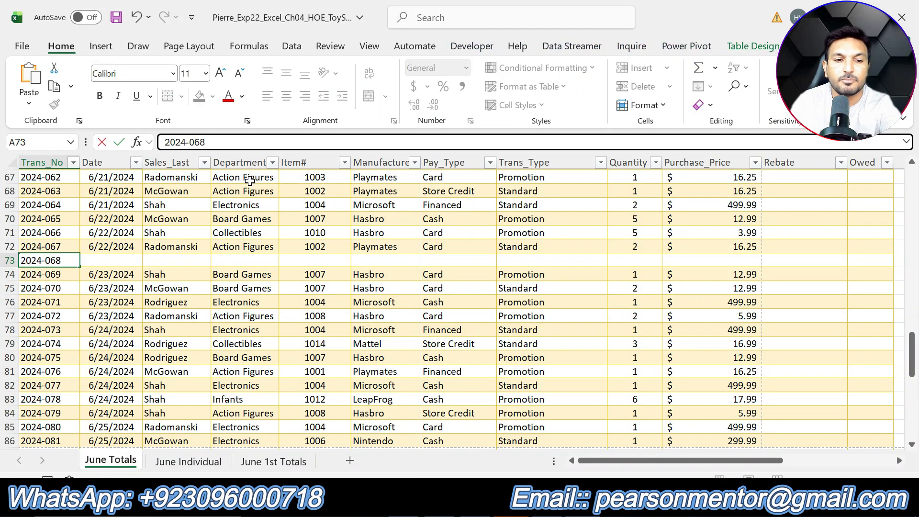
key(Tab)
Copy the date 6/22/2024 from the row 73 record in Word and paste it into cell B73 in Excel
key(alt+Tab)
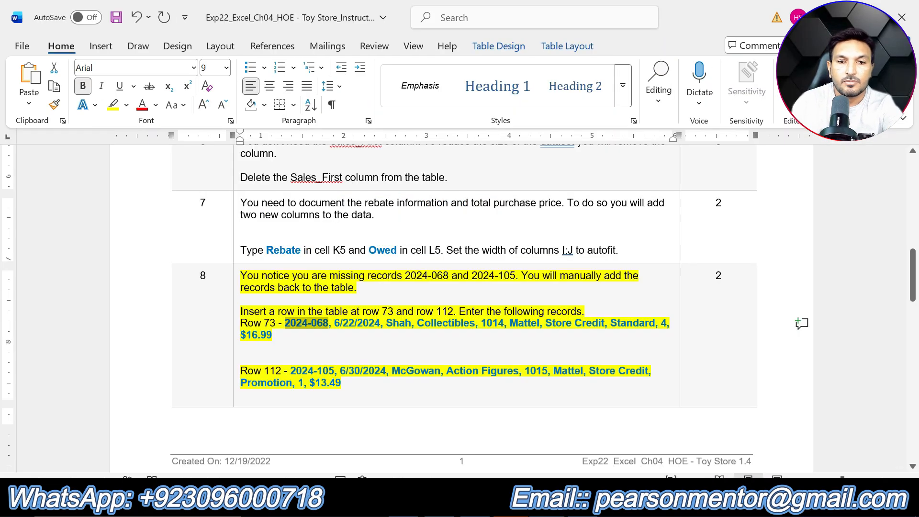
drag(340, 324, 380, 324)
click(338, 330)
key(ctrl+c)
key(alt+Tab)
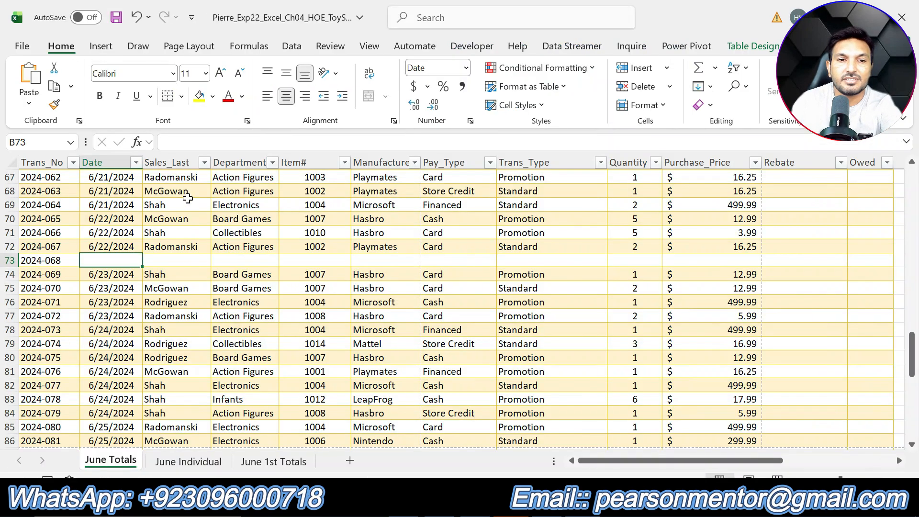
key(ctrl+v)
key(Tab)
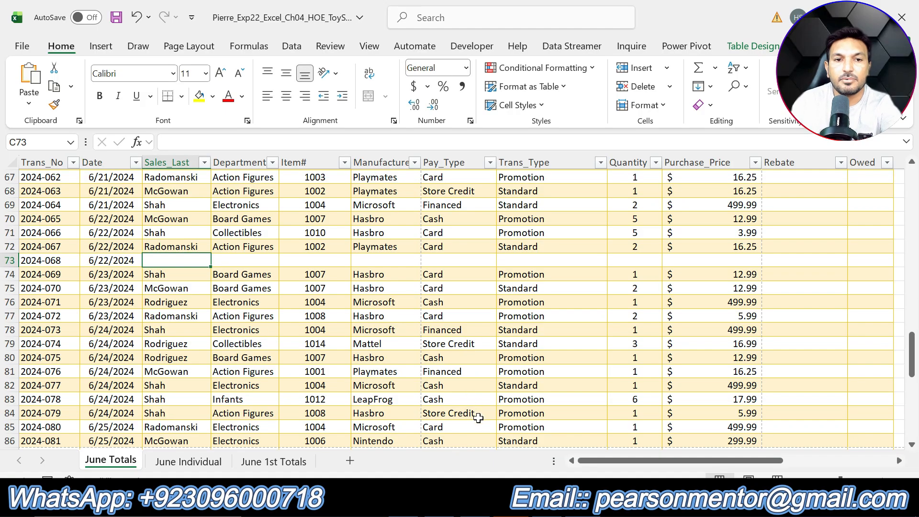
Look up the salesperson's last name for the row 73 record in Word and enter it in cell C73 in Excel
key(alt+Tab)
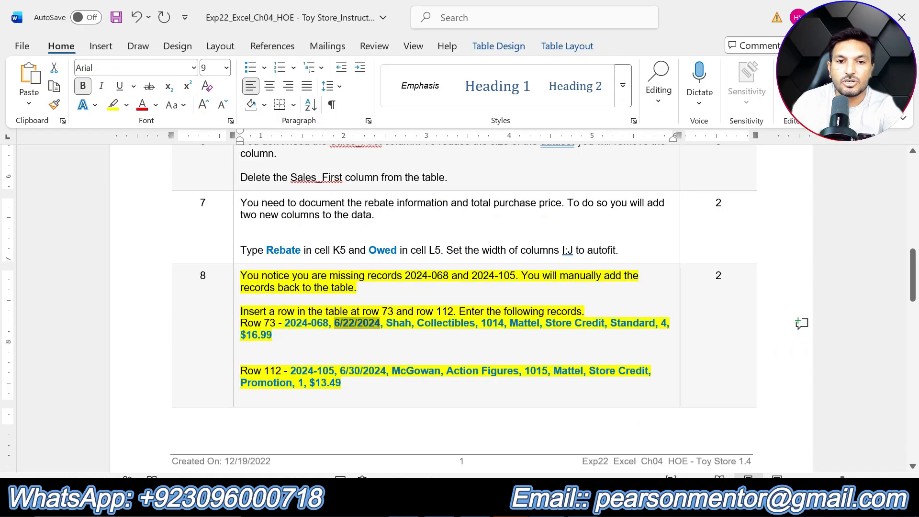
drag(386, 322, 405, 323)
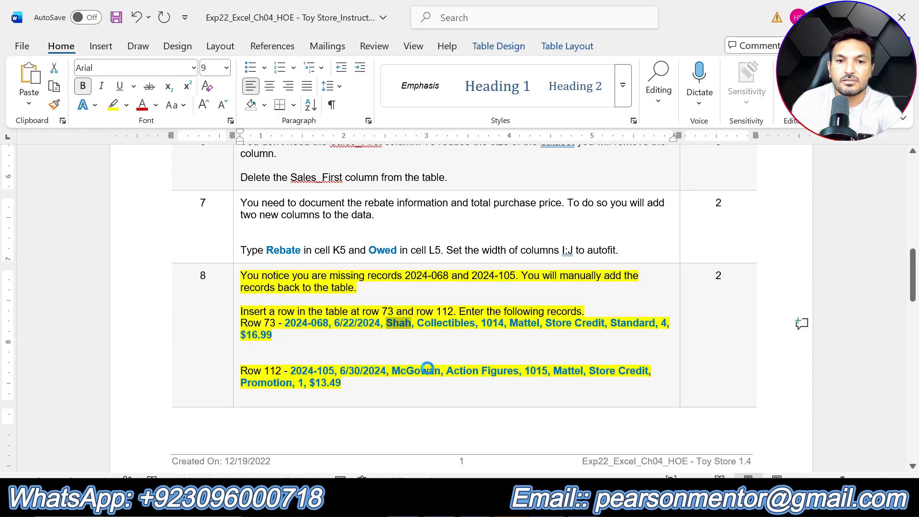
key(alt+Tab)
text(Shah)
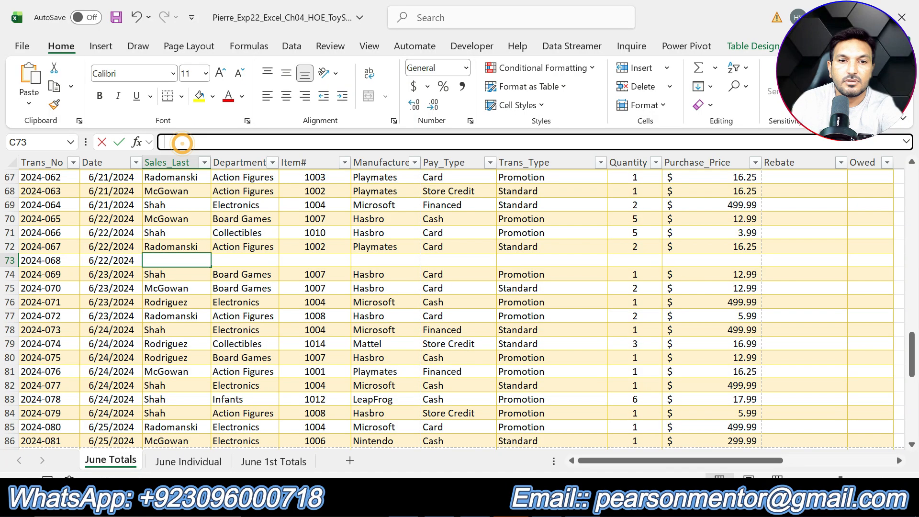
key(Tab)
Copy the department Collectibles from the row 73 record in Word and paste it into cell D73 in Excel
key(alt+Tab)
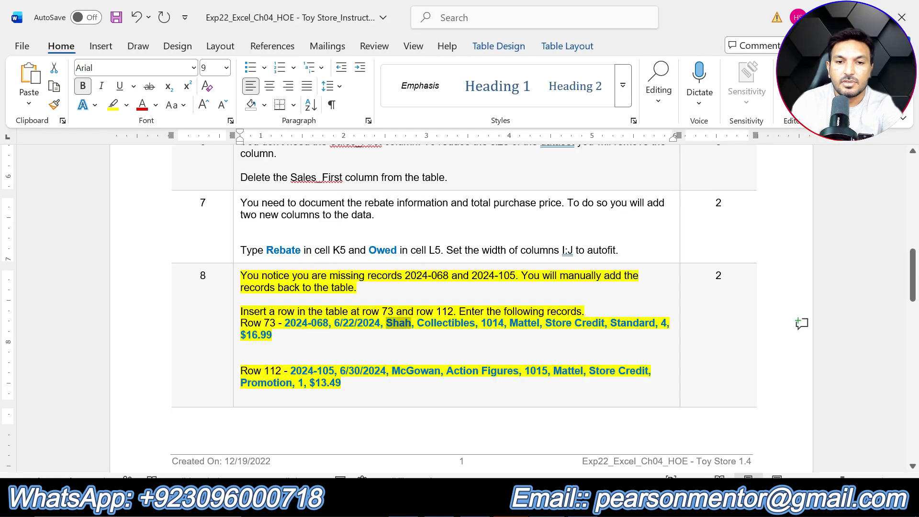
drag(417, 323, 468, 323)
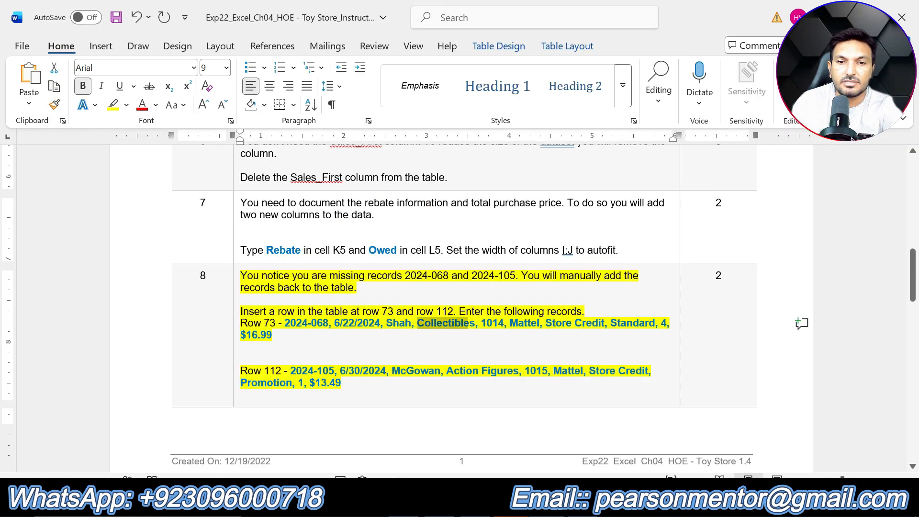
key(ctrl+c)
key(alt+Tab)
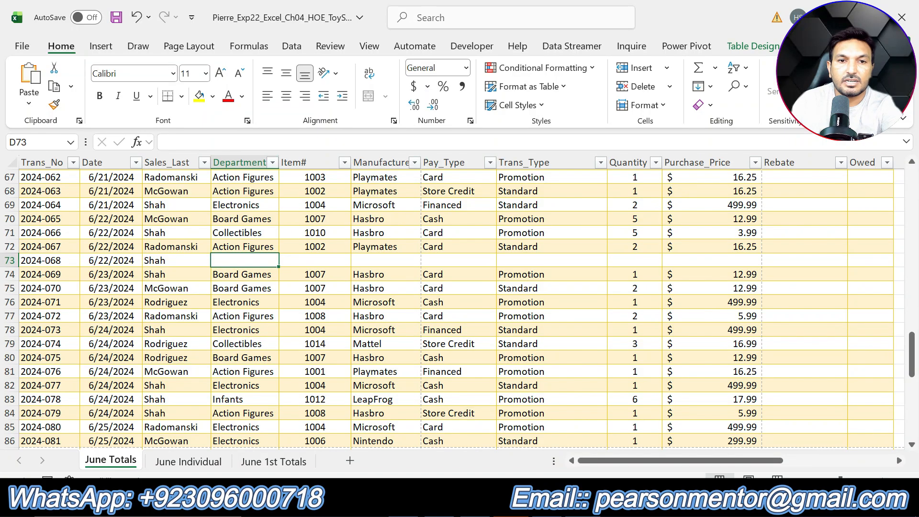
key(ctrl+v)
key(Tab)
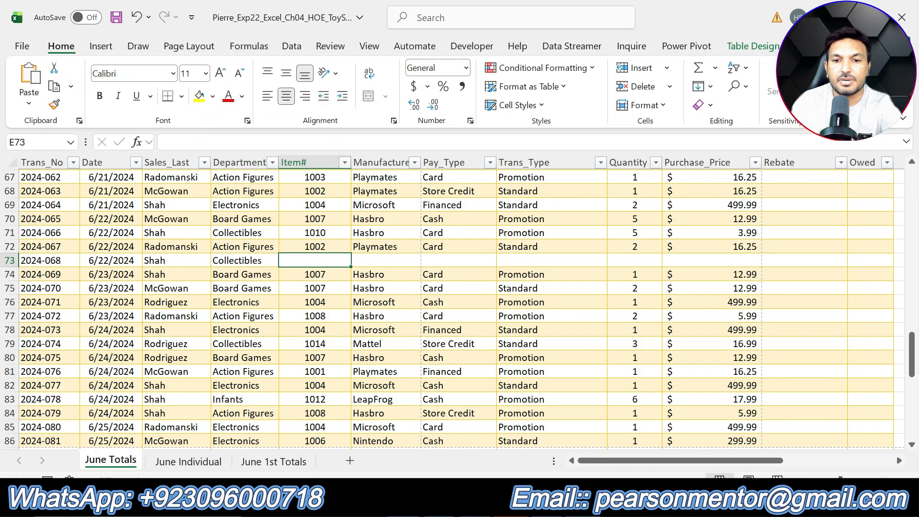
Take item number 1014 from the row 73 record in Word and enter it in cell E73 in Excel
key(alt+Tab)
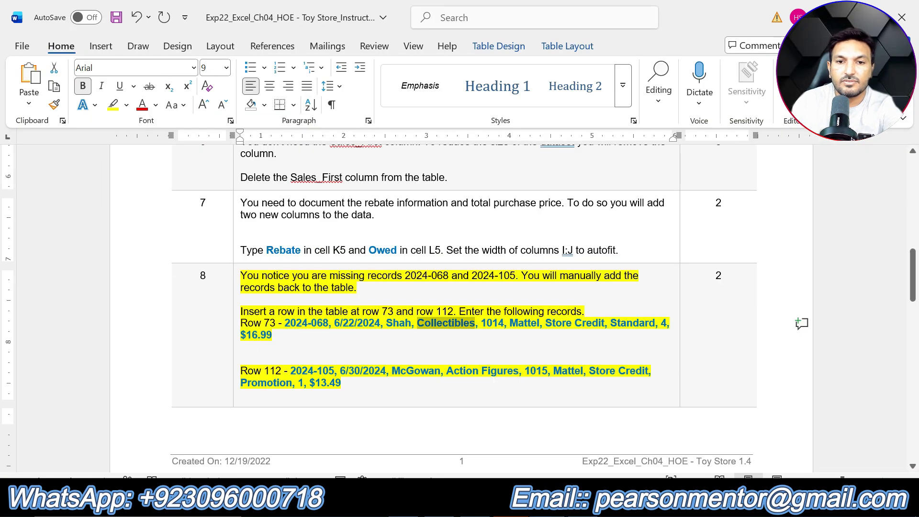
double_click(488, 324)
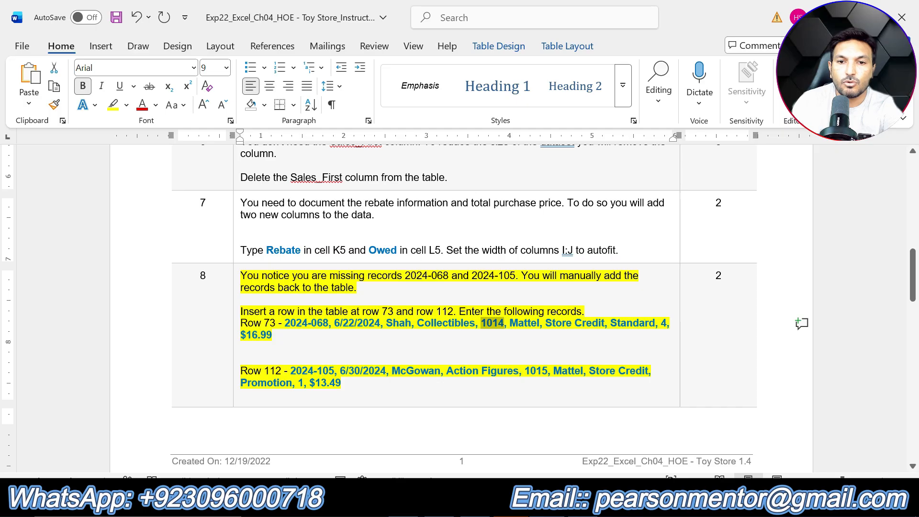
key(alt+Tab)
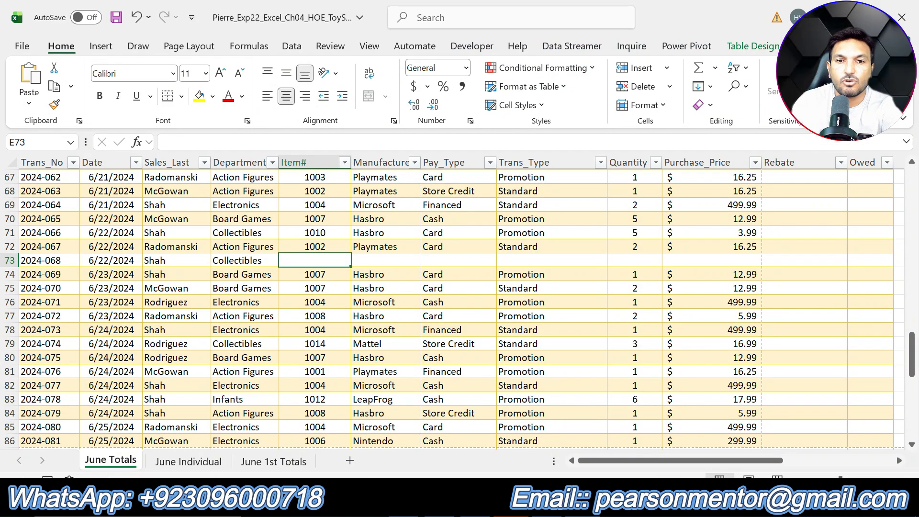
text(1014)
key(Tab)
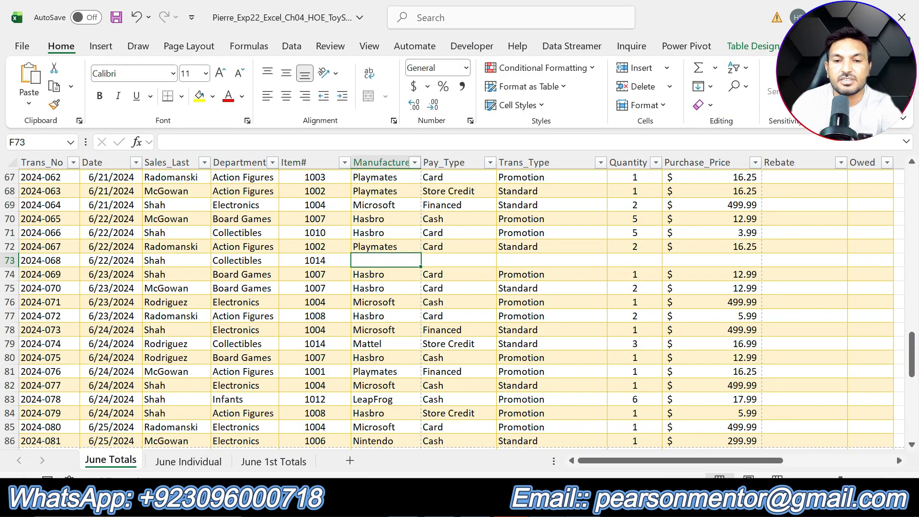
Copy the manufacturer Mattel from the row 73 record in Word and paste it into cell F73 in Excel
key(alt+Tab)
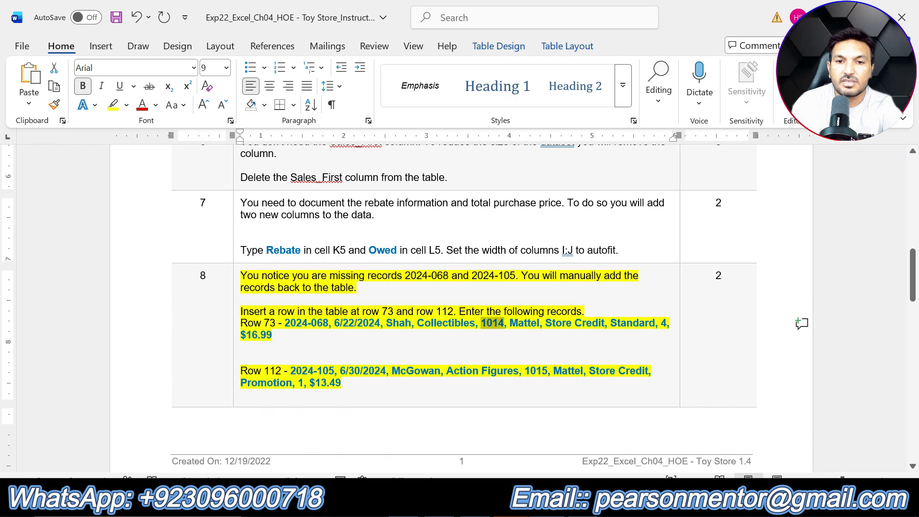
drag(510, 323, 539, 323)
click(574, 503)
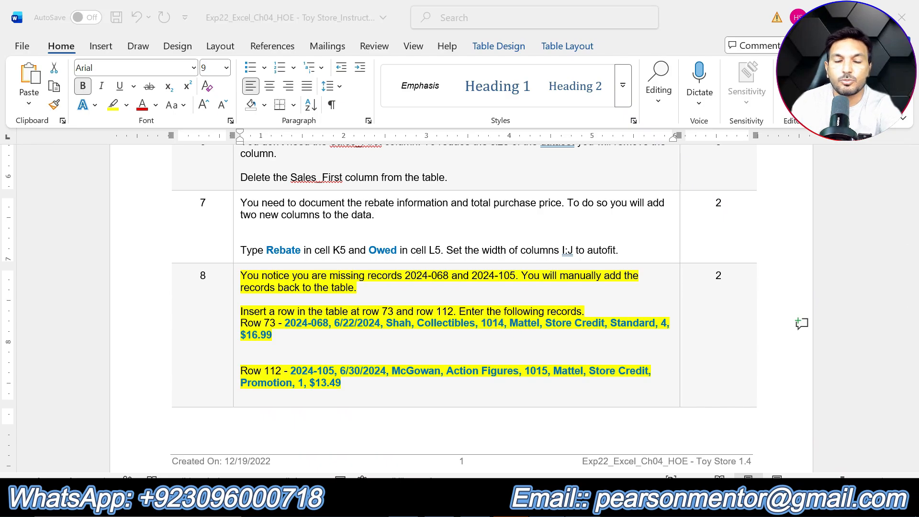
click(220, 143)
key(ctrl+v)
key(Tab)
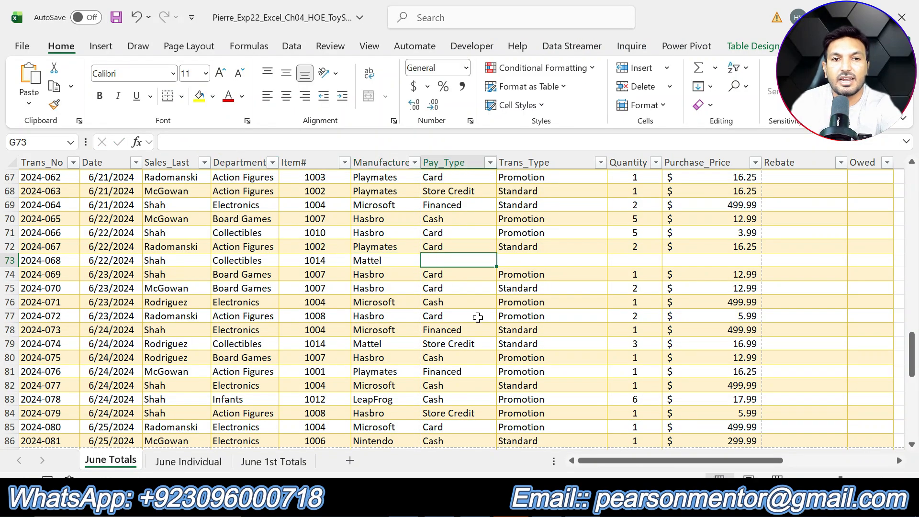
Take the payment type Store Credit from the row 73 record in Word and enter it in cell G73 in Excel
key(alt+Tab)
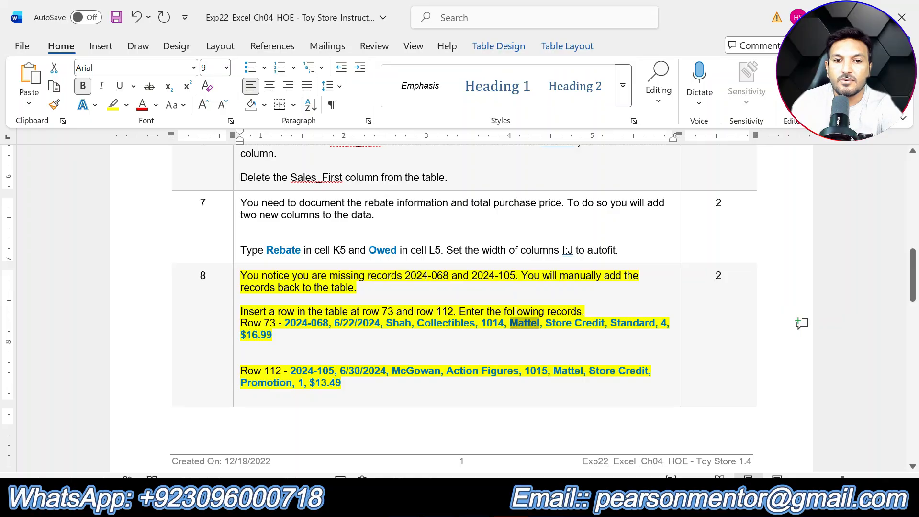
drag(546, 324, 604, 323)
key(alt+Tab)
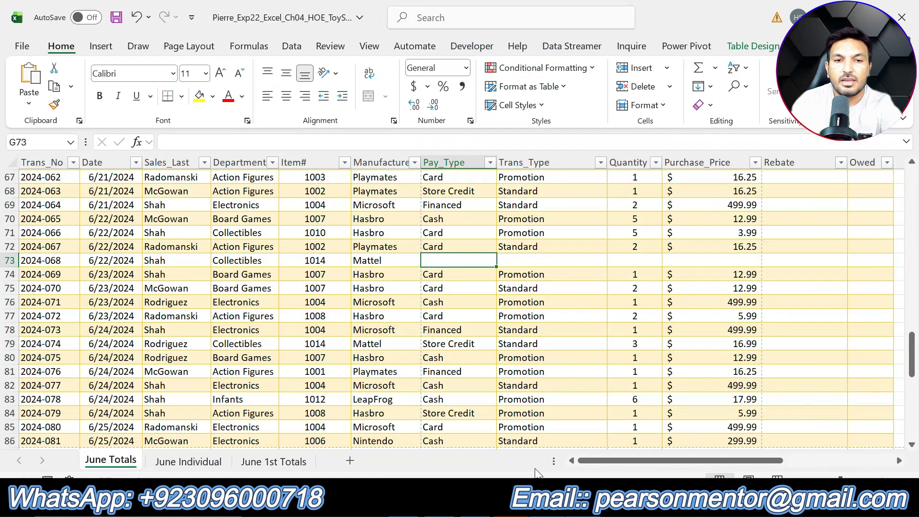
text(Store Credit)
key(Tab)
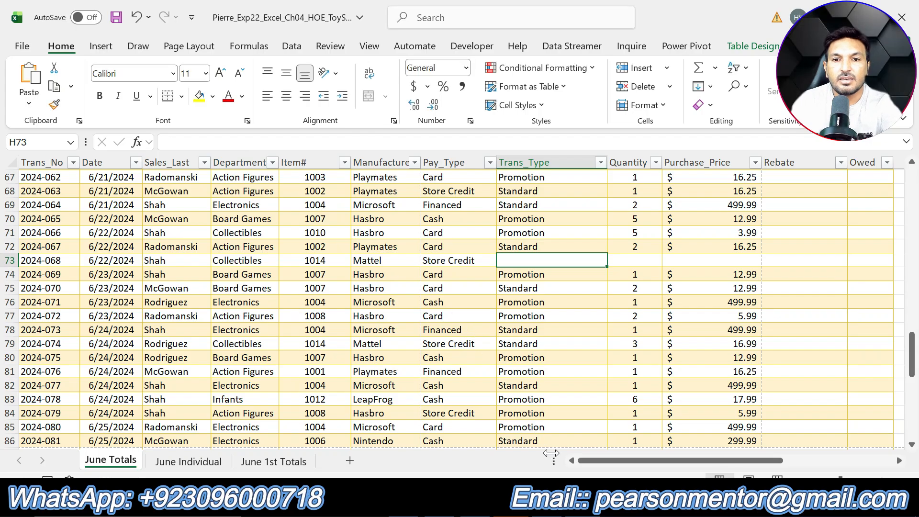
Copy the transaction type Standard from the row 73 record in Word and paste it into cell H73 in Excel
key(alt+Tab)
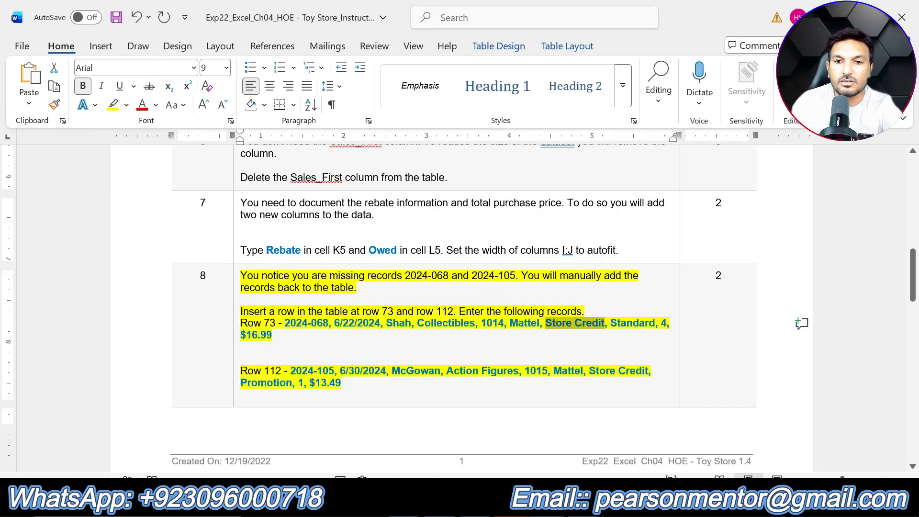
drag(611, 323, 656, 323)
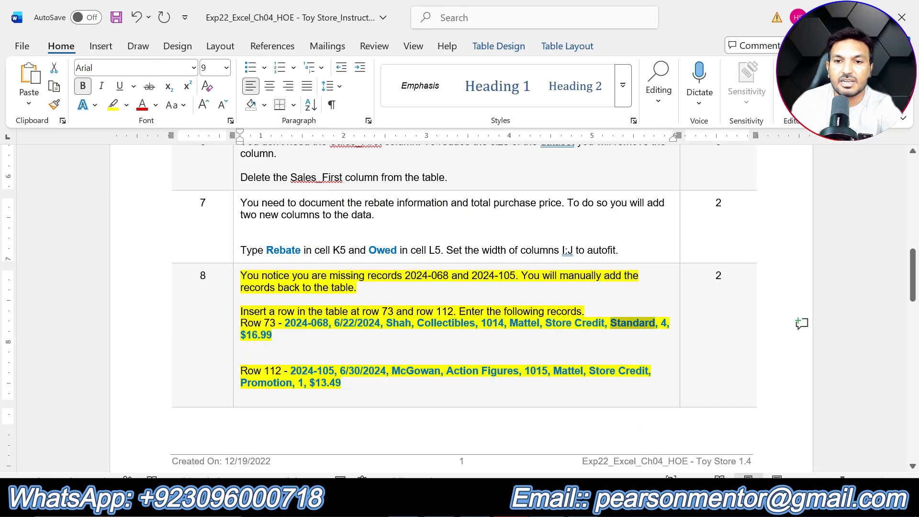
key(alt+Tab)
click(212, 140)
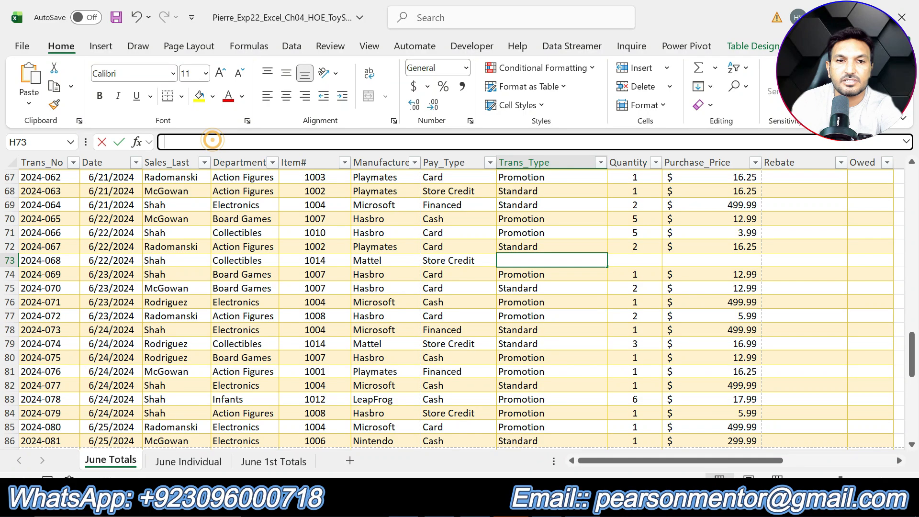
key(ctrl+v)
key(Tab)
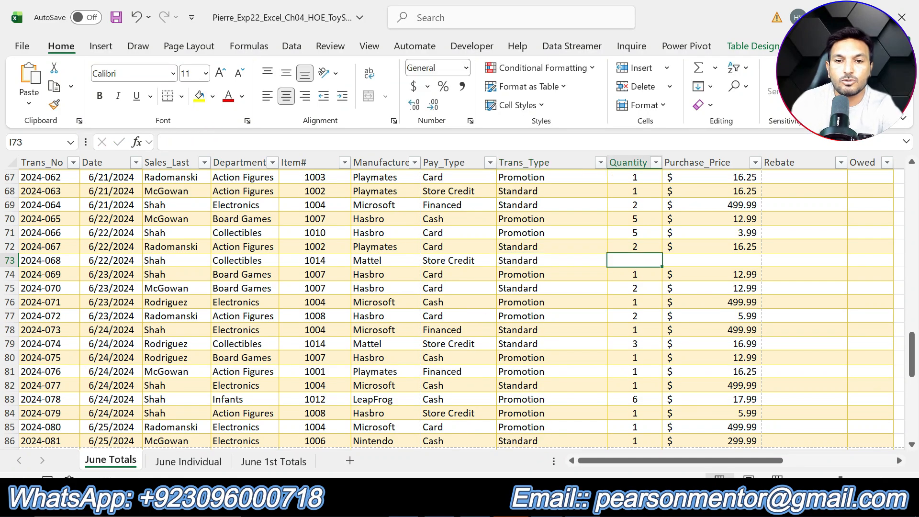
Copy the quantity 4 from the row 73 record in Word and paste it into cell I73 in Excel
key(alt+Tab)
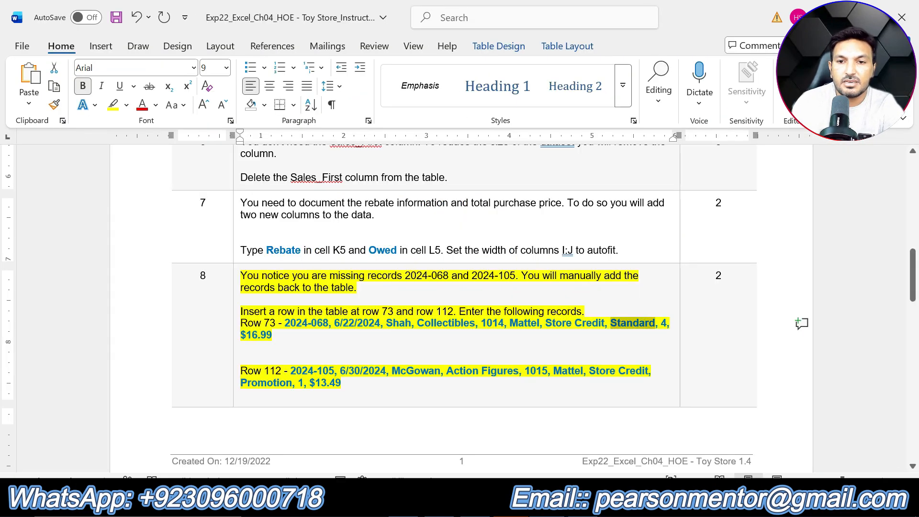
double_click(664, 324)
key(ctrl+c)
key(alt+Tab)
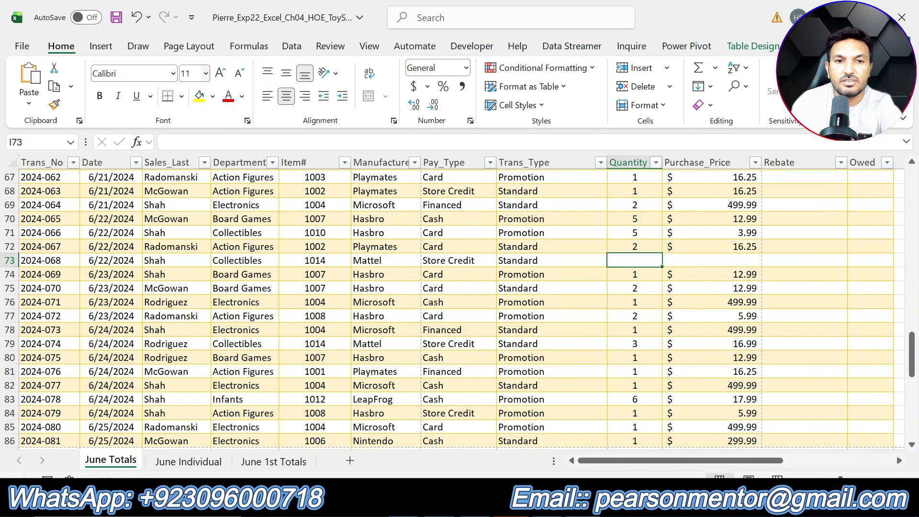
key(ctrl+v)
key(Tab)
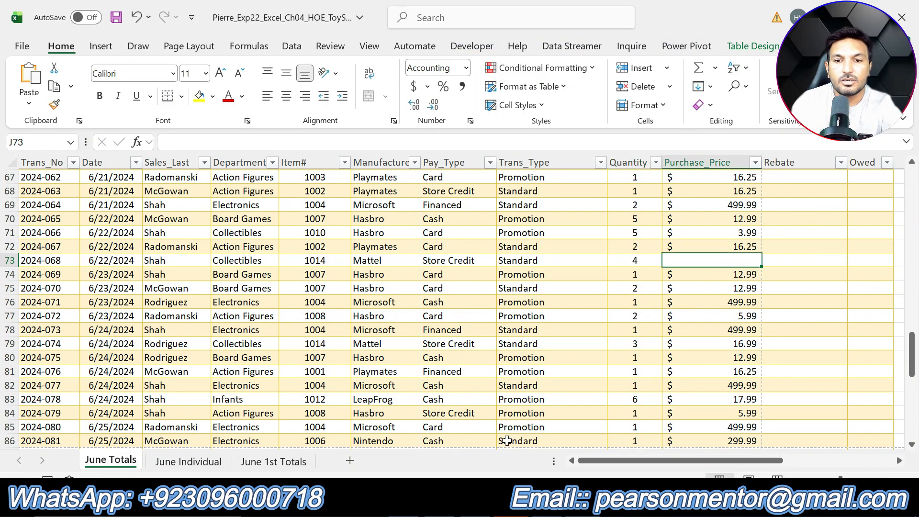
Copy the purchase price $16.99 from the row 73 record in Word and paste it into cell J73 in Excel
key(alt+Tab)
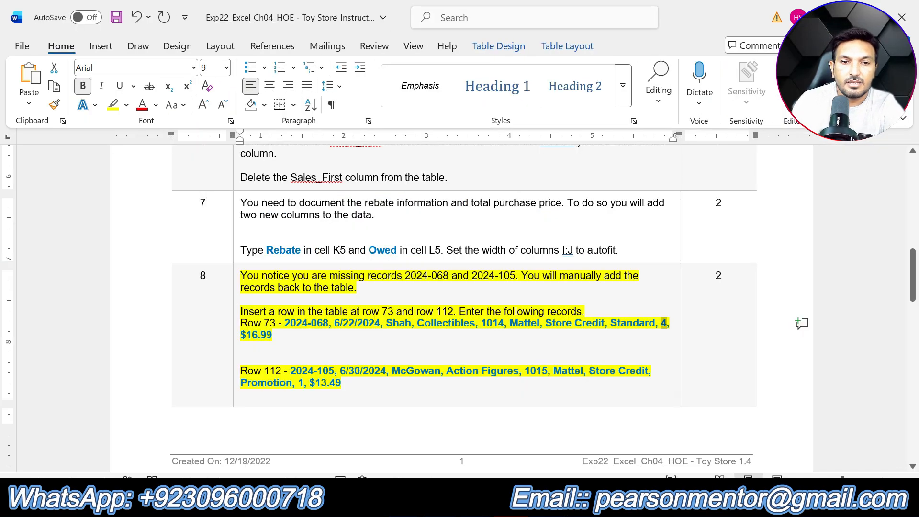
drag(240, 335, 273, 335)
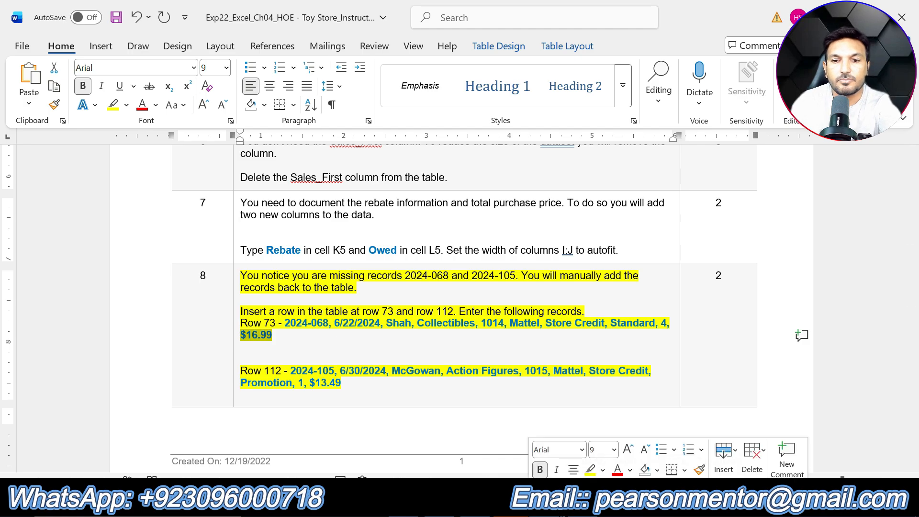
key(ctrl+c)
key(alt+Tab)
key(ctrl+v)
key(Tab)
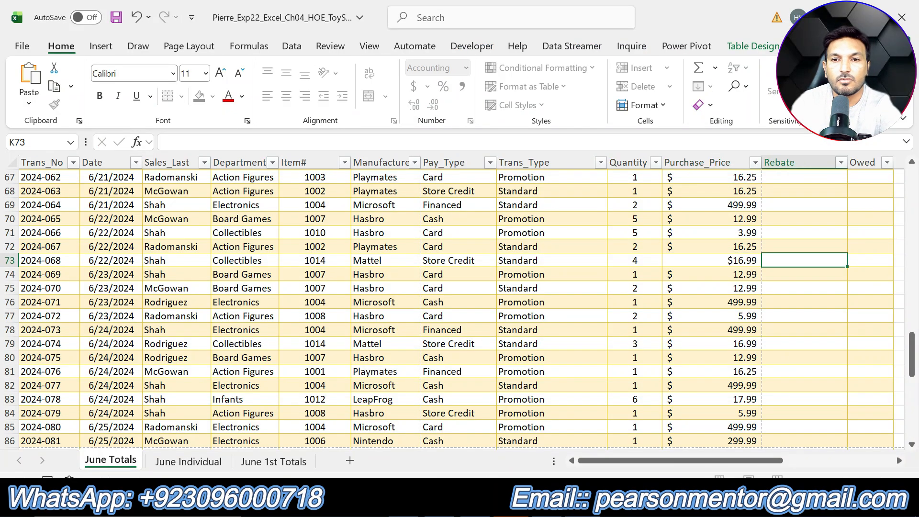
Select cell A112 in the first empty row below the June Totals table
scroll(307, 307, down, 6)
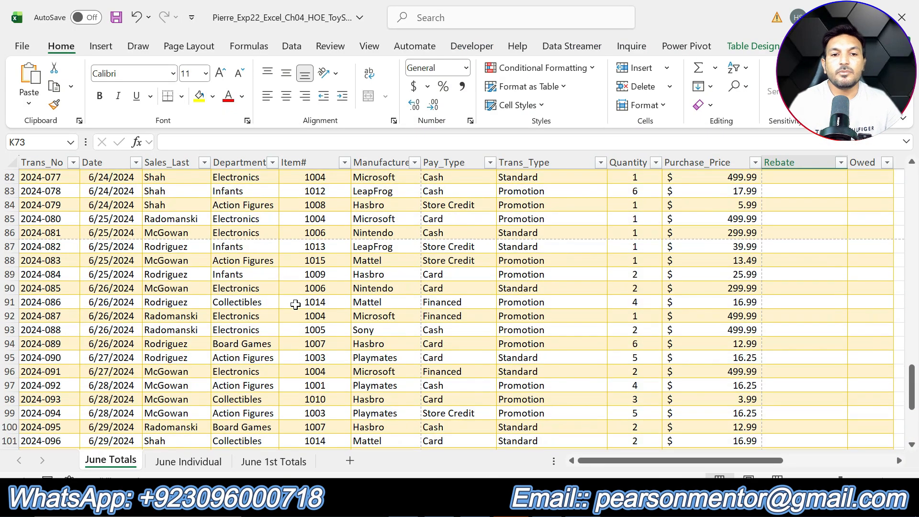
scroll(295, 303, down, 6)
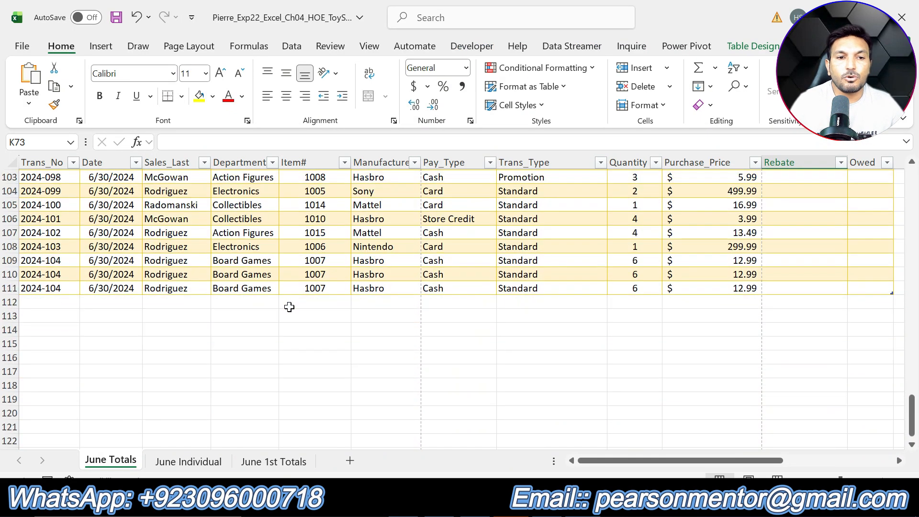
click(46, 297)
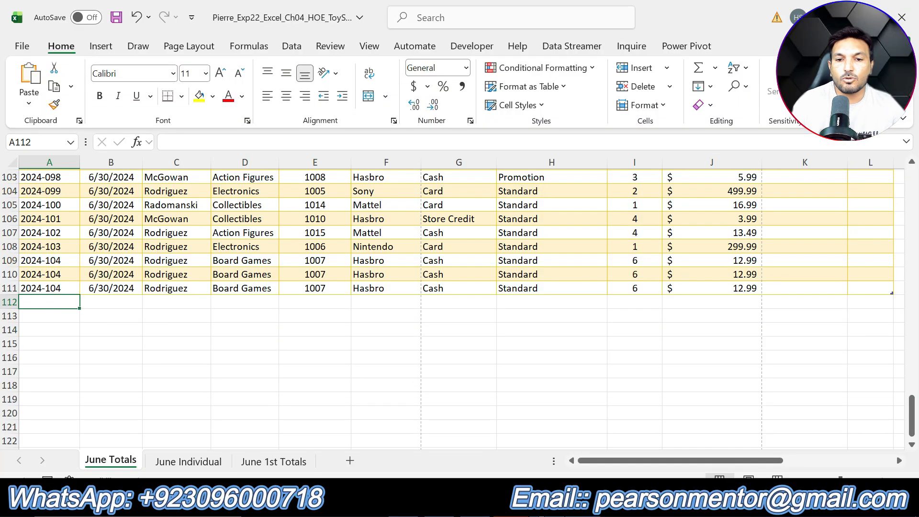
Try to copy the transaction number 2024-105 from the row 112 record in Word into cell A112 in Excel
key(alt+Tab)
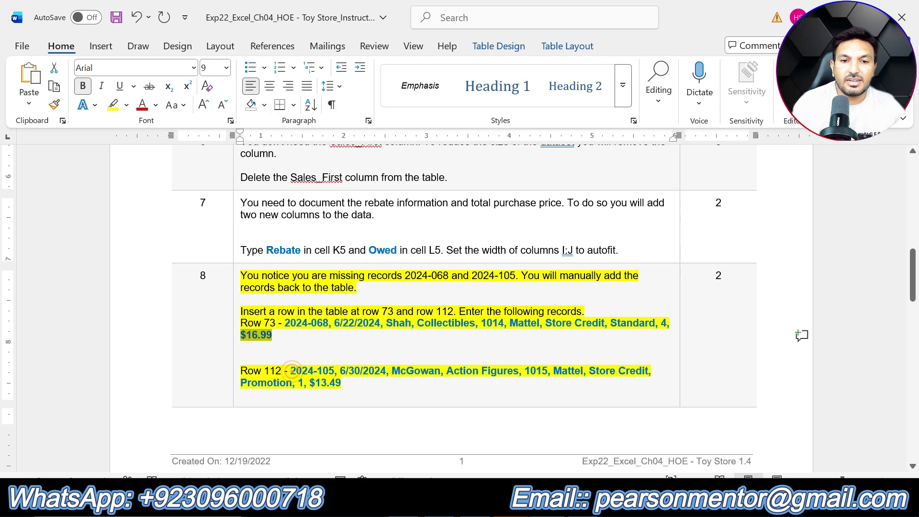
drag(291, 371, 335, 371)
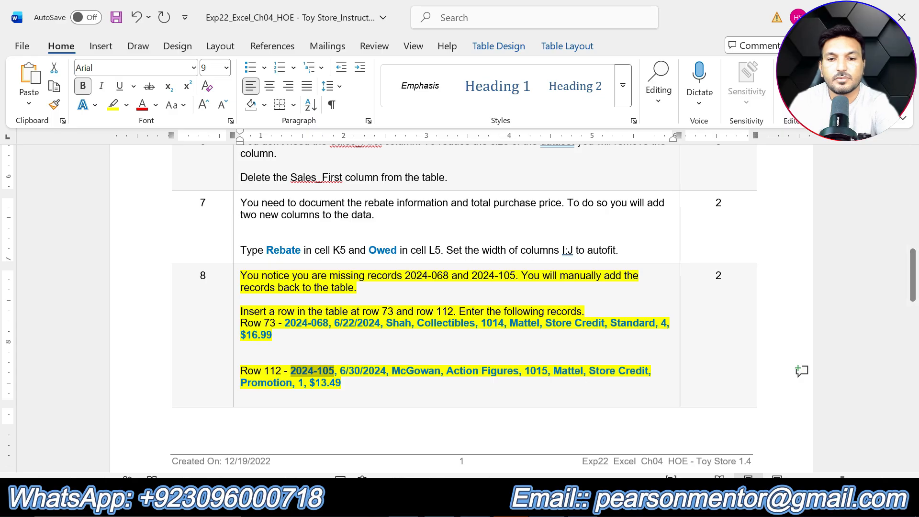
key(alt+Tab)
click(173, 140)
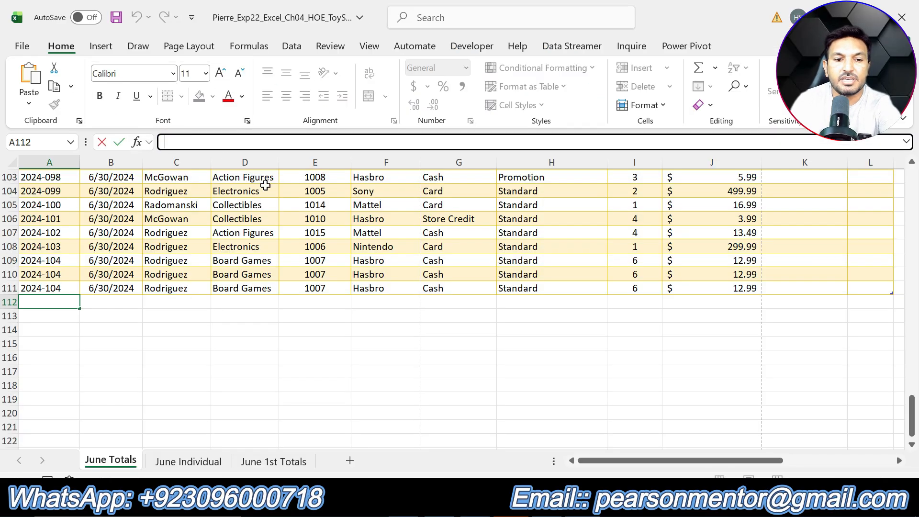
key(Tab)
key(alt+Tab)
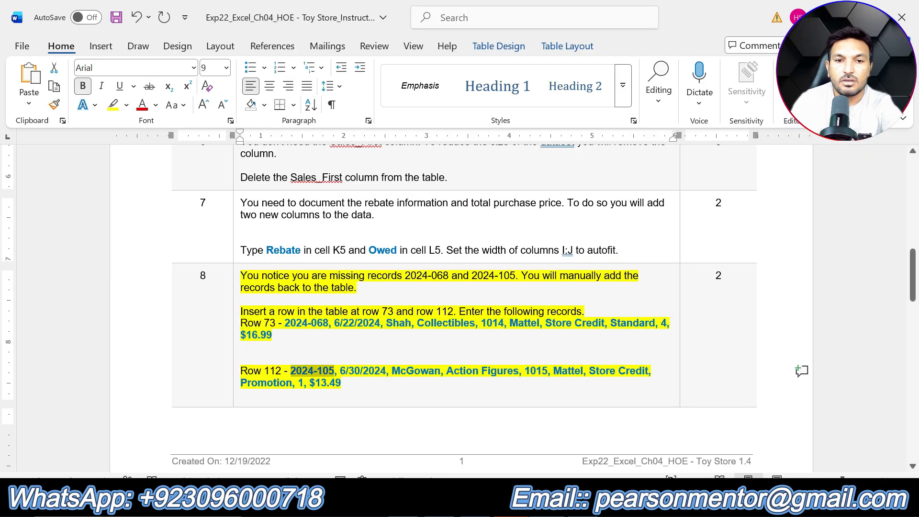
drag(340, 371, 381, 371)
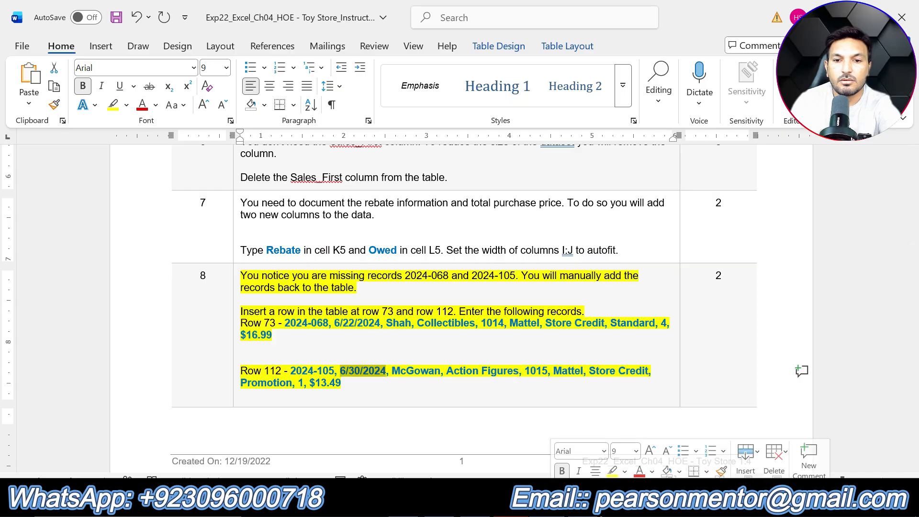
key(alt+Tab)
Copy the transaction number 2024-105 from the row 112 record in Word and paste it into cell A112 in Excel
click(72, 300)
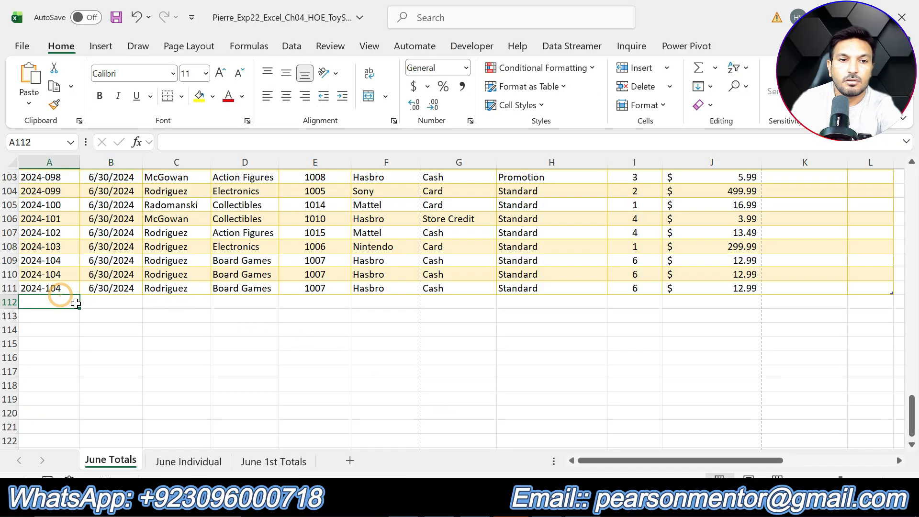
key(alt+Tab)
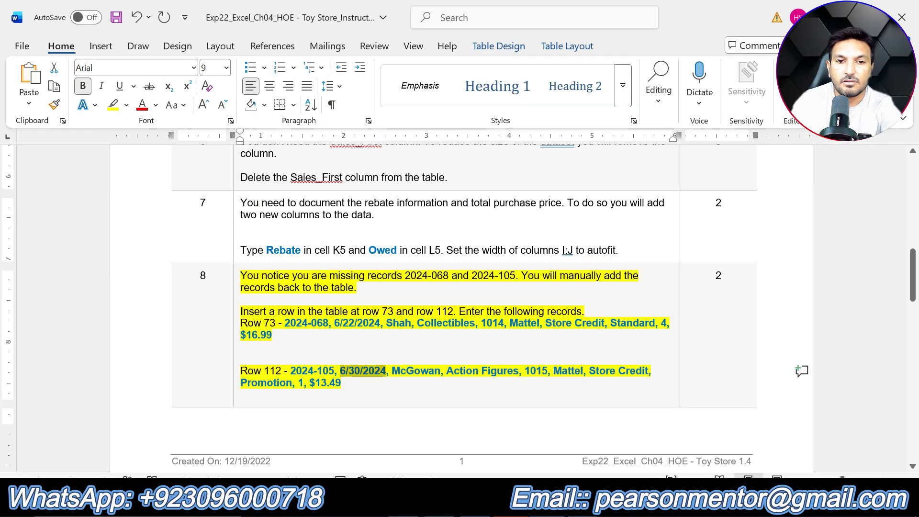
drag(291, 372, 334, 372)
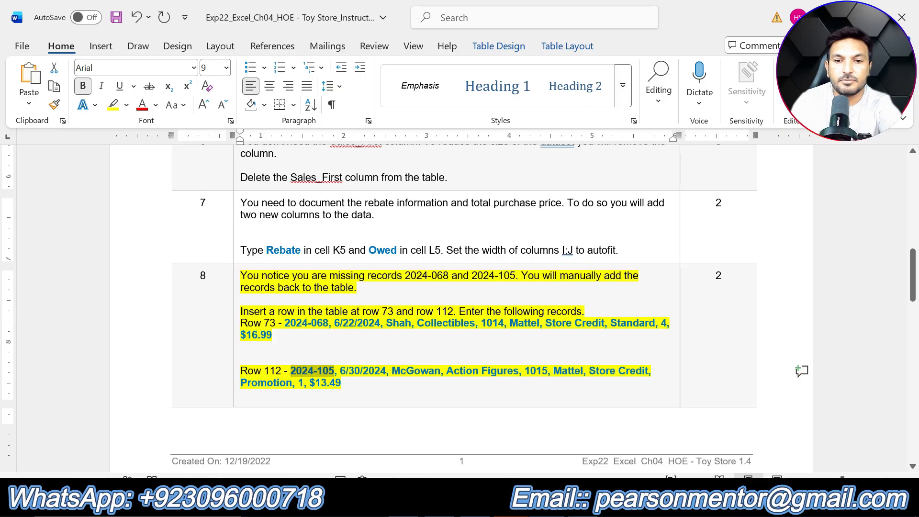
click(510, 500)
click(207, 142)
key(ctrl+v)
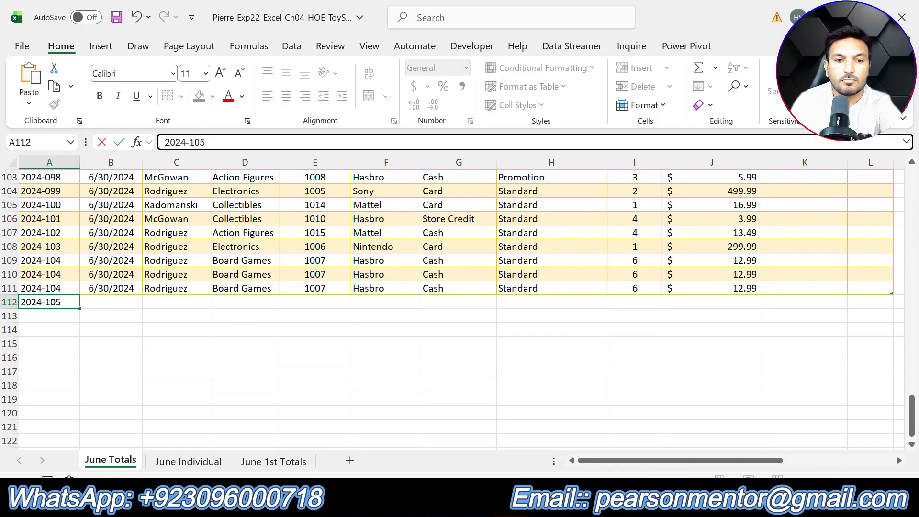
key(Tab)
Copy the date 6/30/2024 from the row 112 record in Word and paste it into cell B112 in Excel
key(alt+Tab)
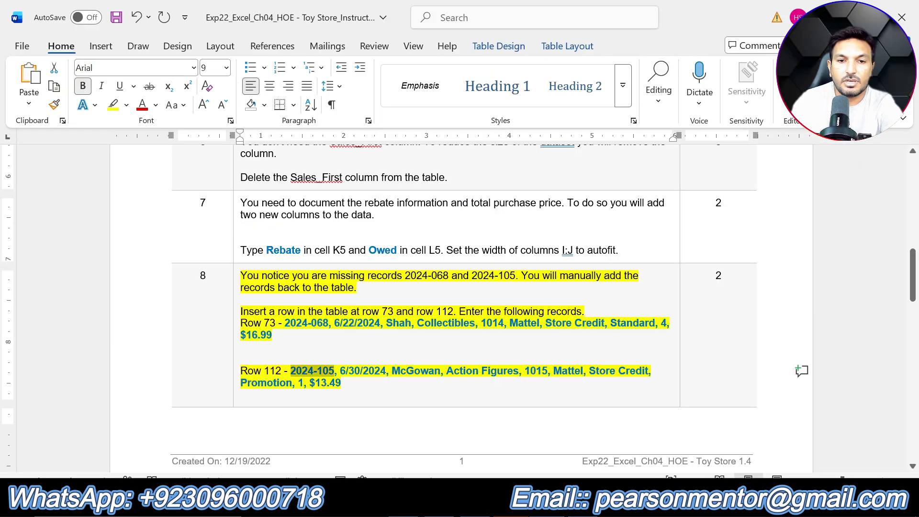
drag(340, 371, 385, 374)
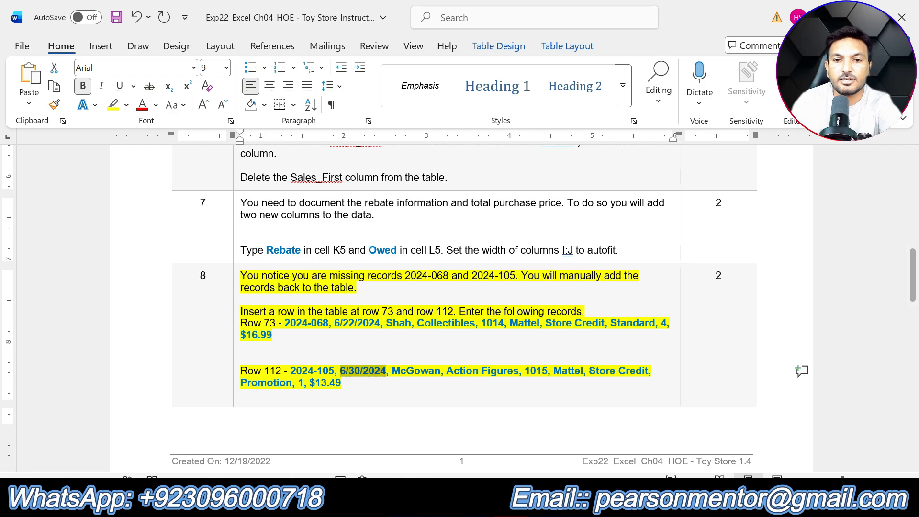
click(510, 500)
key(Tab)
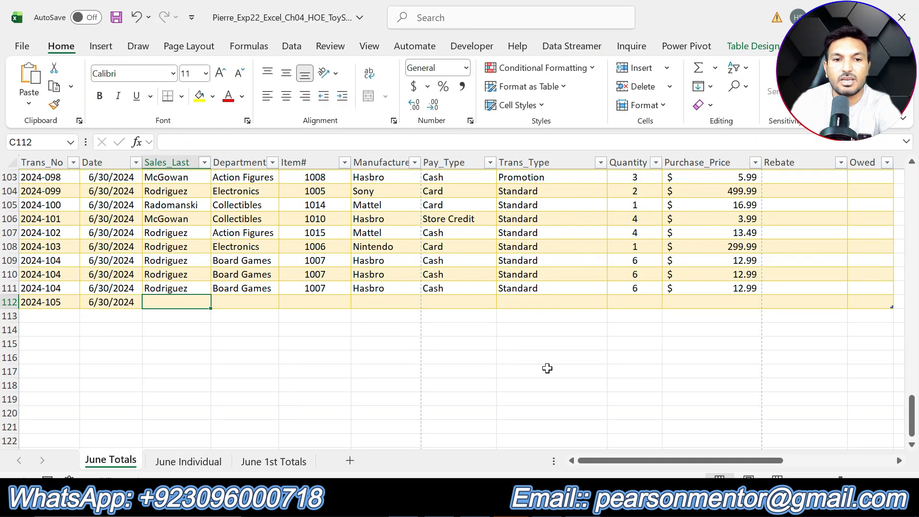
Copy the salesperson's last name from the row 112 record in Word and paste it into cell C112 in Excel
key(alt+Tab)
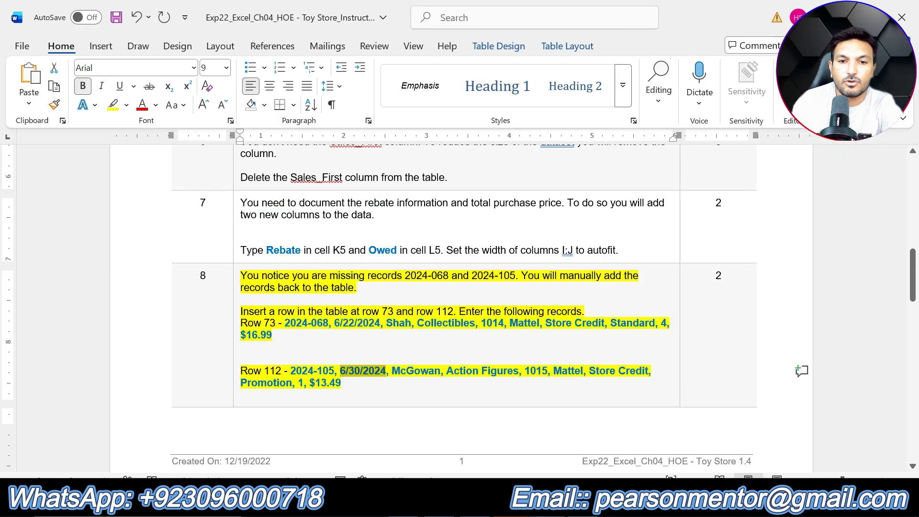
drag(391, 371, 439, 371)
key(ctrl+c)
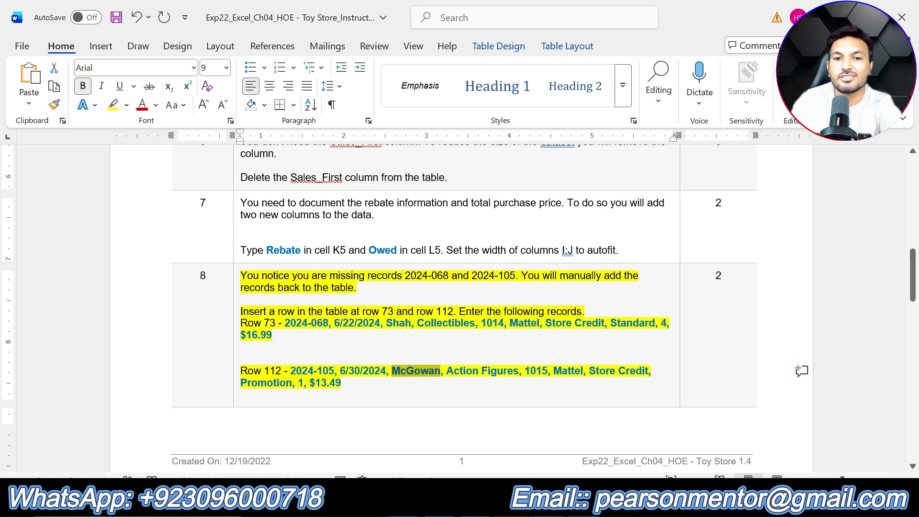
key(alt+Tab)
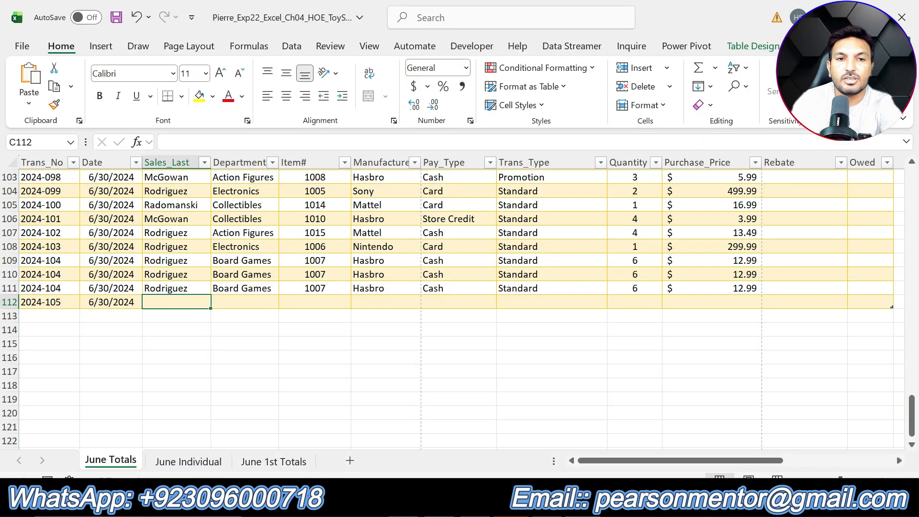
click(206, 141)
key(Tab)
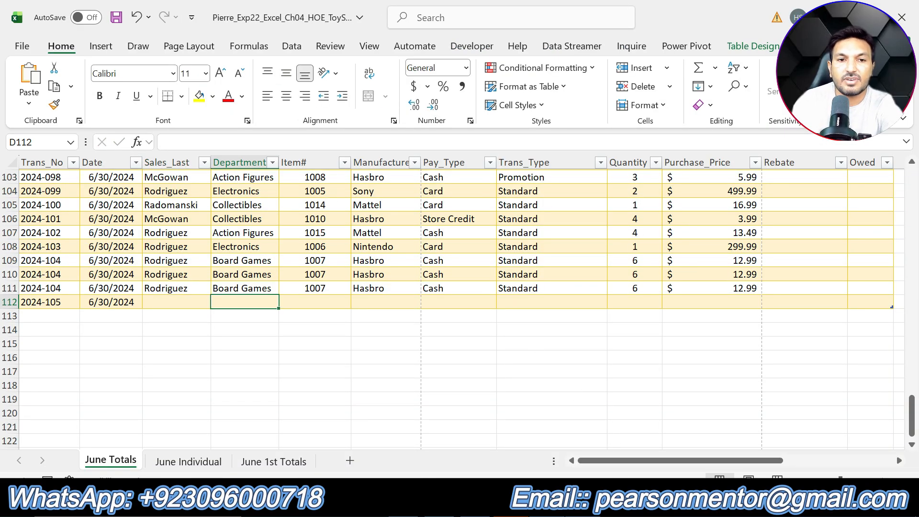
click(195, 302)
click(236, 140)
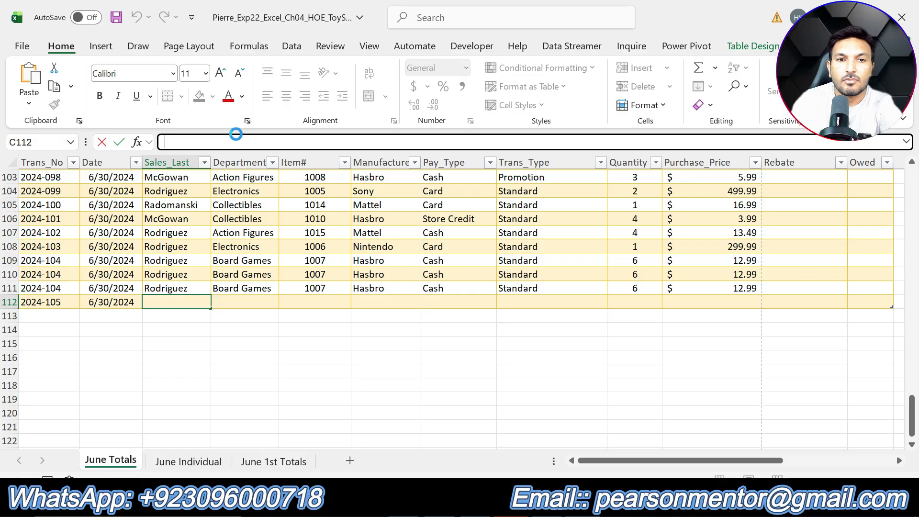
key(ctrl+v)
key(Tab)
Copy the department Action Figures from the row 112 record in Word and paste it into cell D112 in Excel
key(alt+Tab)
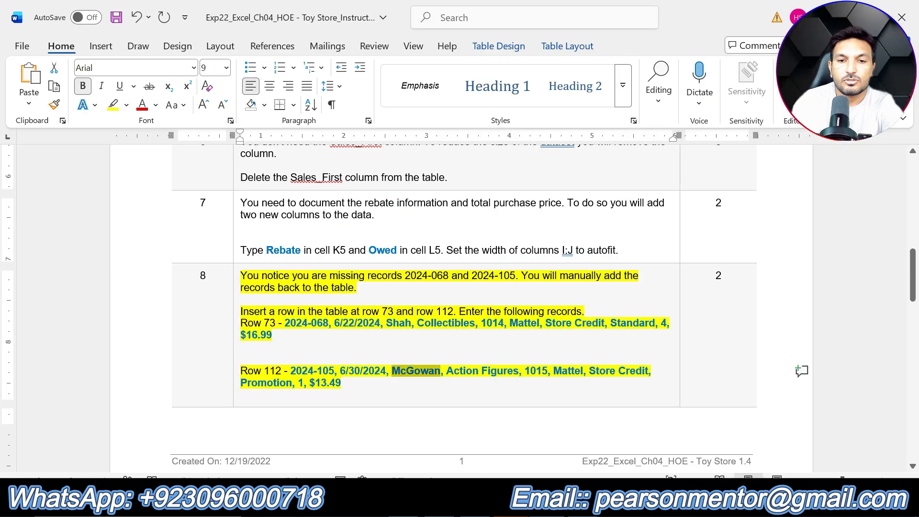
drag(446, 372, 519, 371)
key(ctrl+c)
key(alt+Tab)
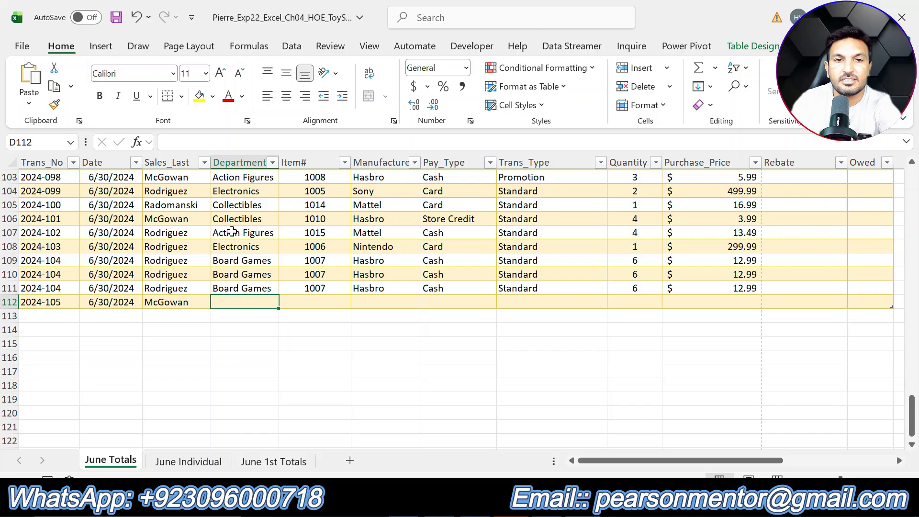
click(211, 143)
key(ctrl+v)
key(Tab)
Copy the item number 1015 from the row 112 record in Word and paste it into cell E112 in Excel
key(alt+Tab)
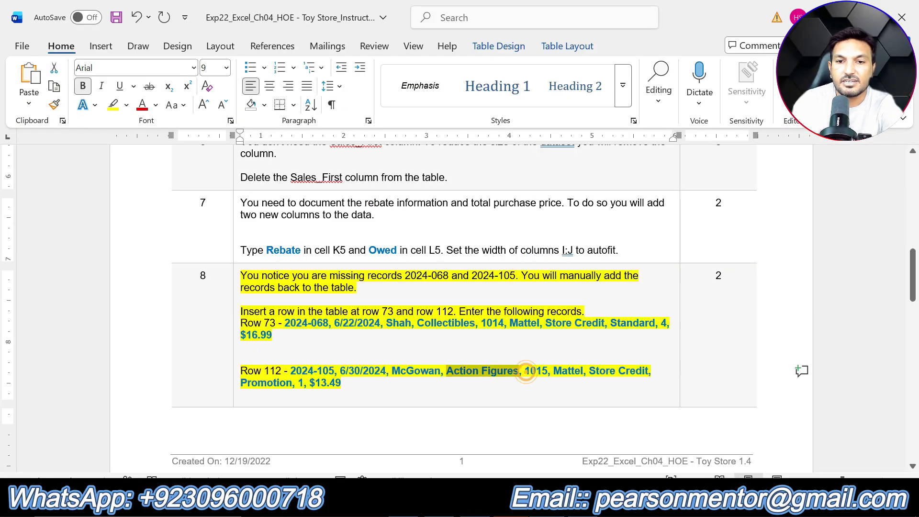
double_click(535, 371)
key(ctrl+c)
key(alt+Tab)
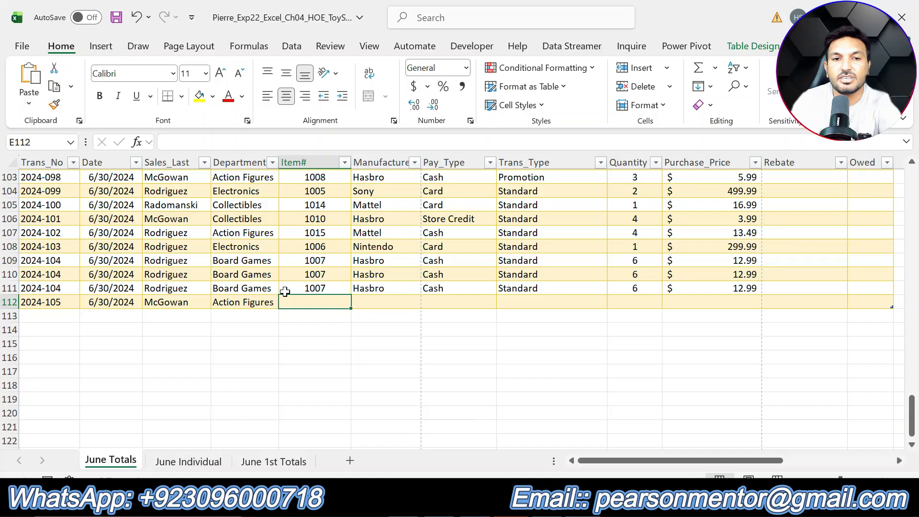
click(211, 143)
key(Tab)
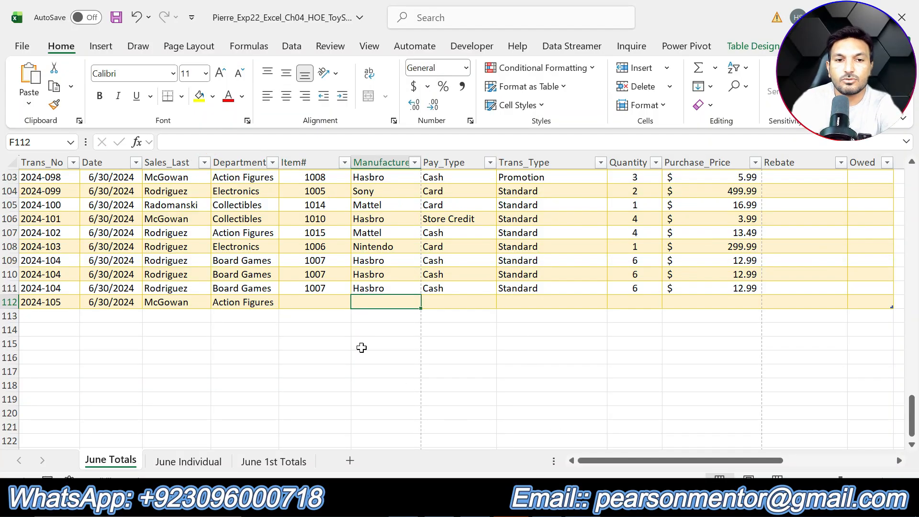
click(303, 298)
click(224, 142)
key(ctrl+v)
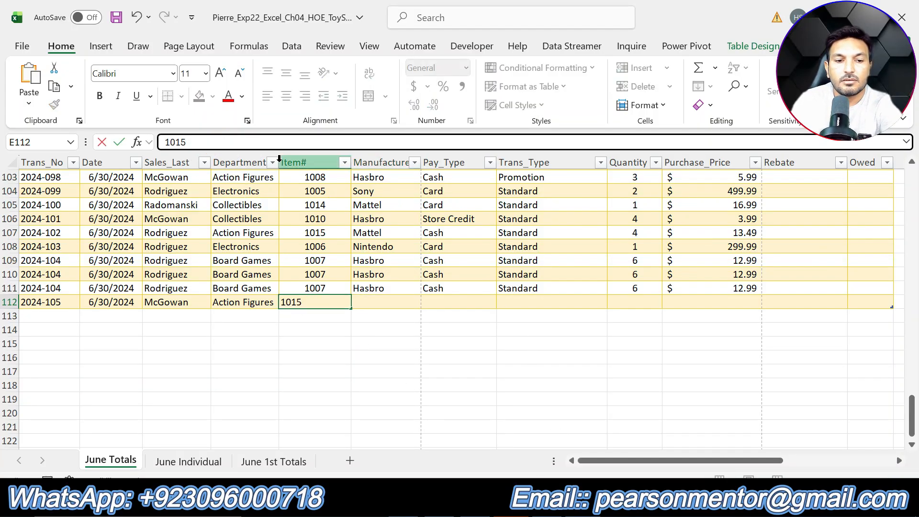
key(Tab)
Take the manufacturer Mattel from the row 112 record in Word and enter it in cell F112 in Excel
key(alt+Tab)
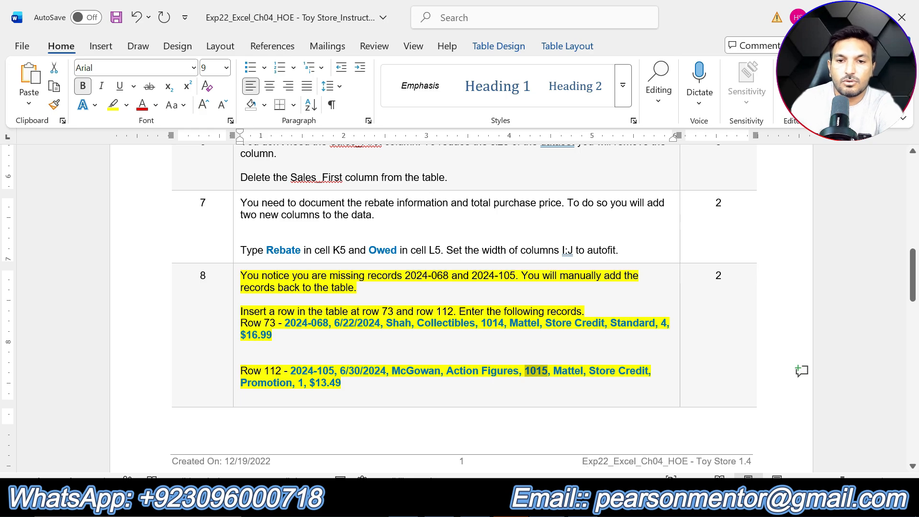
drag(554, 371, 583, 371)
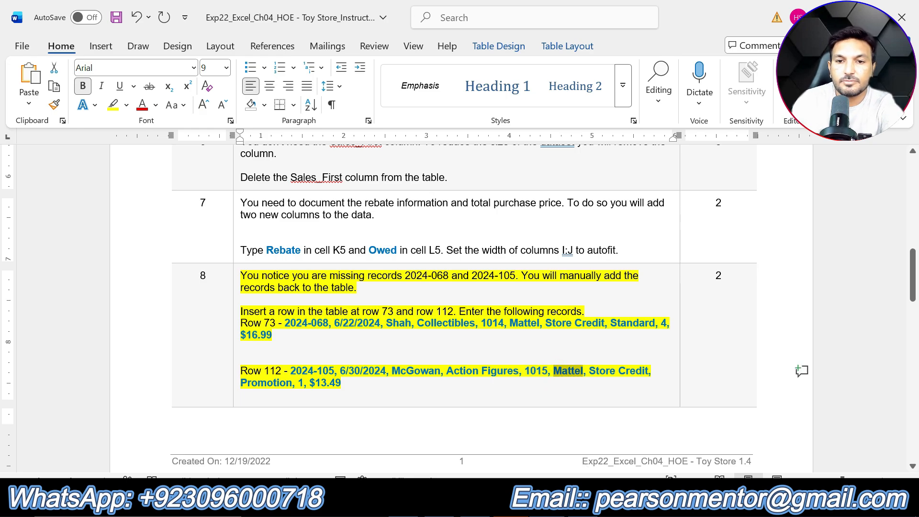
right_click(582, 507)
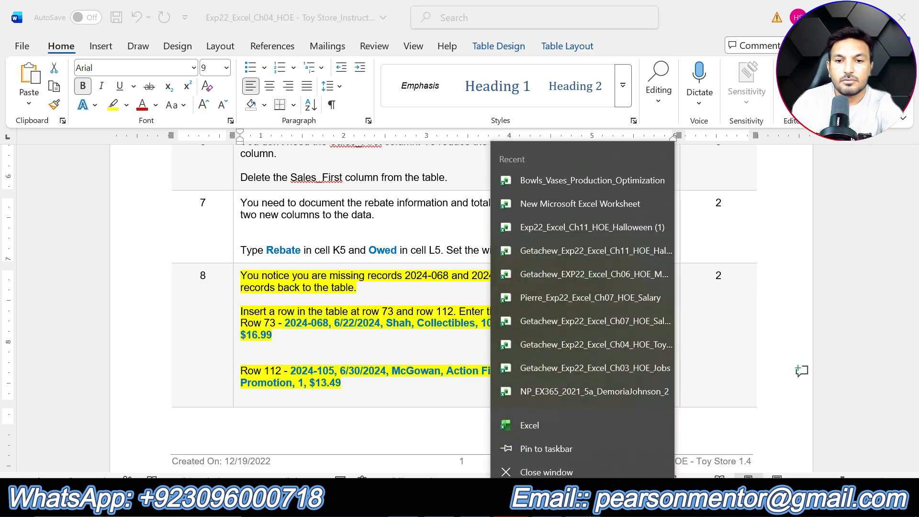
click(228, 127)
key(alt+Tab)
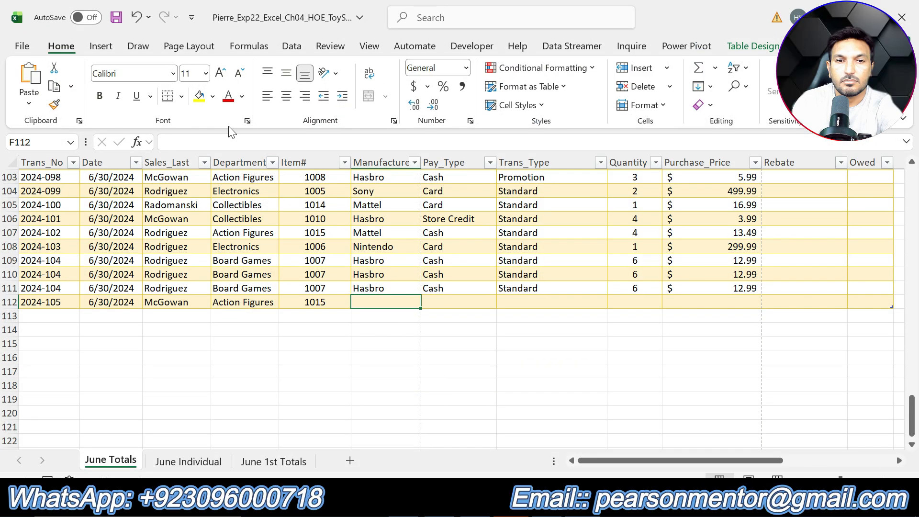
text(Mattel)
click(445, 302)
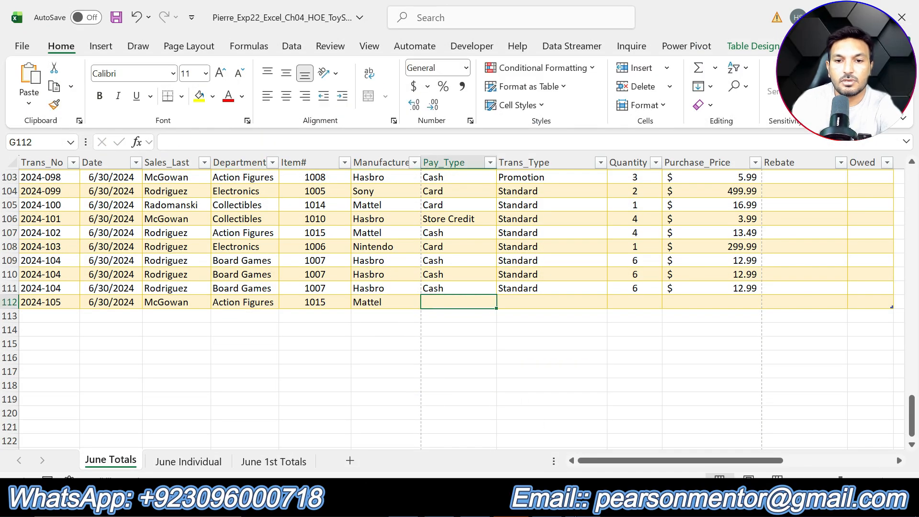
Copy the payment type Store Credit from the row 112 record in Word and paste it into cell G112 in Excel
key(alt+Tab)
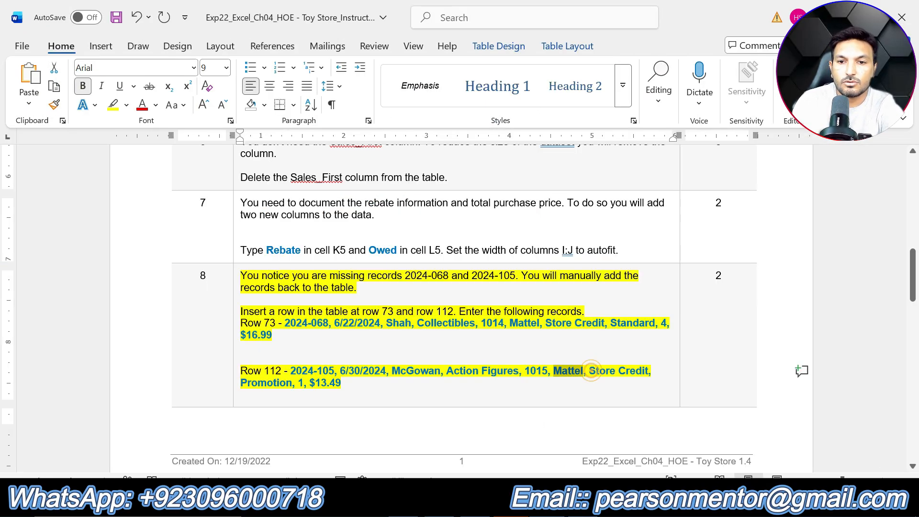
drag(590, 371, 648, 371)
key(ctrl+c)
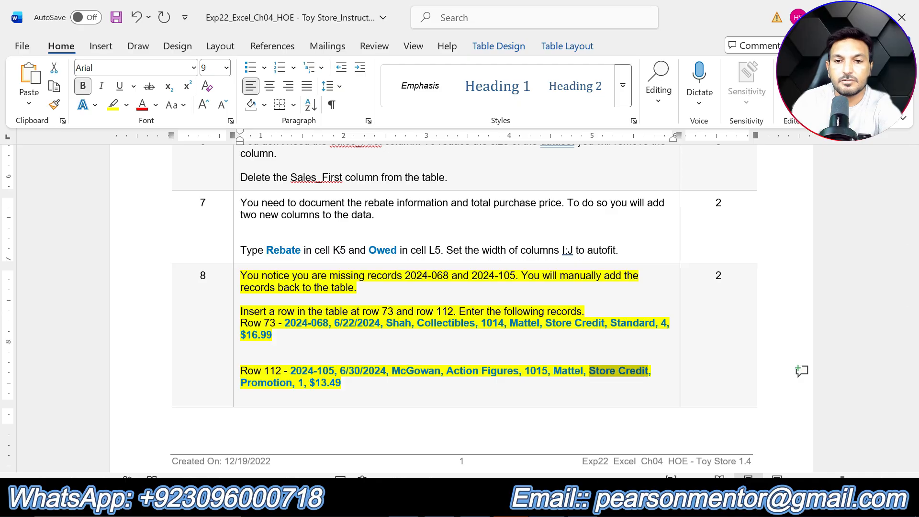
key(alt+Tab)
key(ctrl+v)
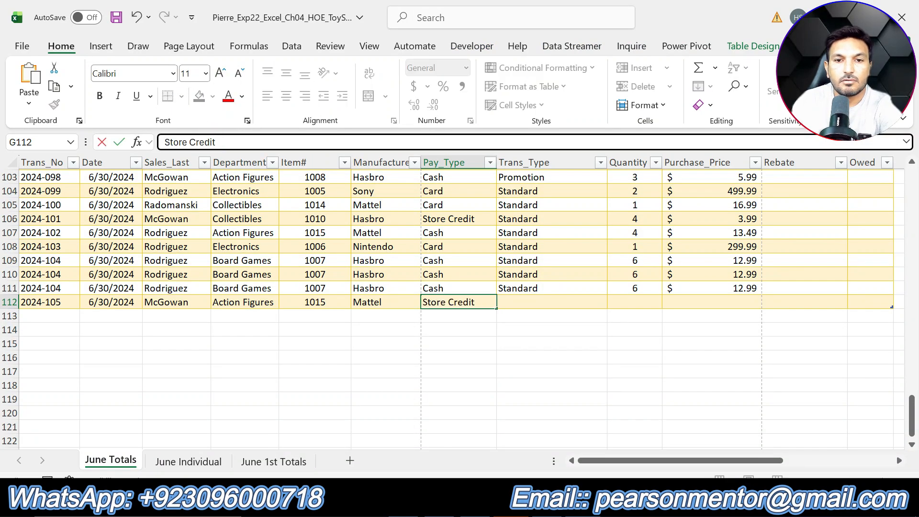
key(Tab)
Copy the transaction type Promotion from the row 112 record in Word and paste it into cell H112 in Excel
key(alt+Tab)
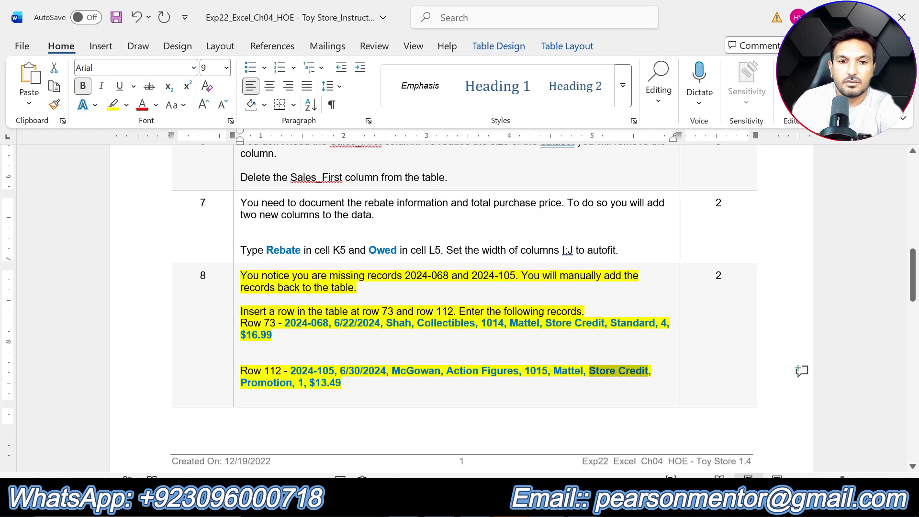
drag(230, 383, 293, 383)
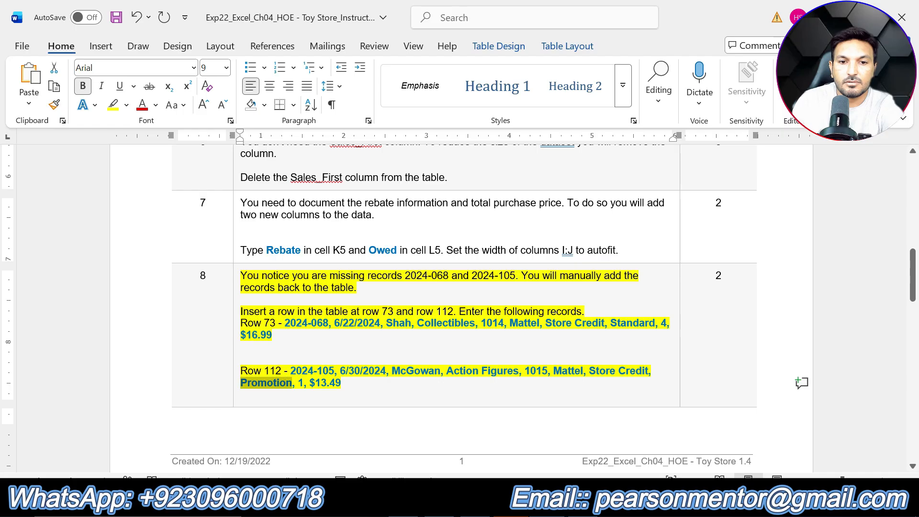
key(ctrl+c)
key(alt+Tab)
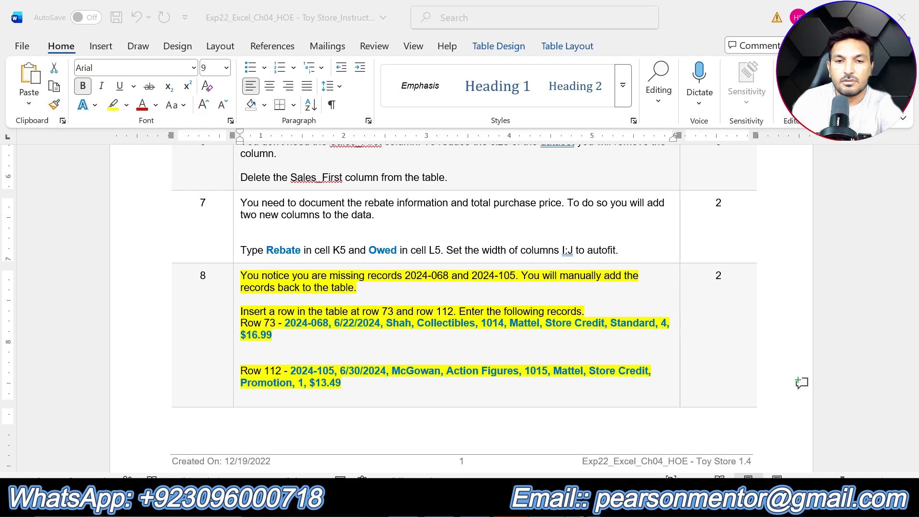
key(ctrl+v)
key(Tab)
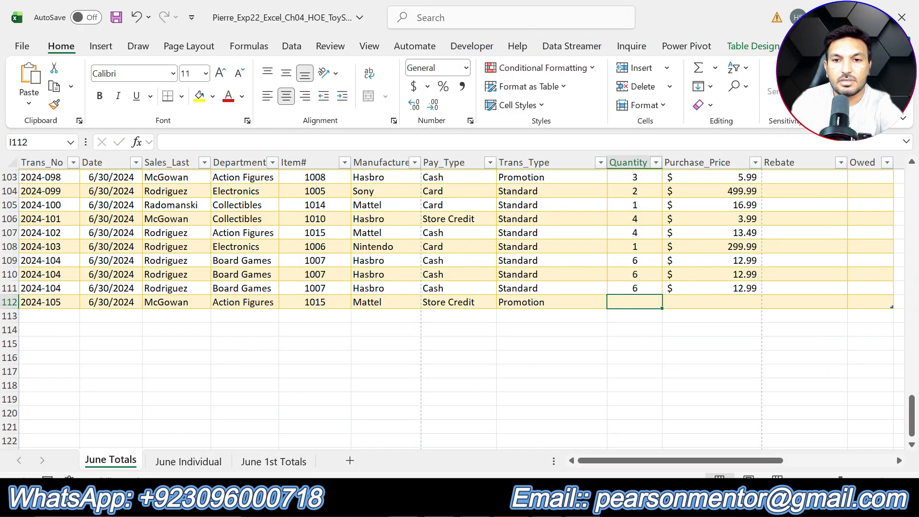
Enter the quantity 1 in cell I112 and the purchase price 13.49 in cell J112
text(1)
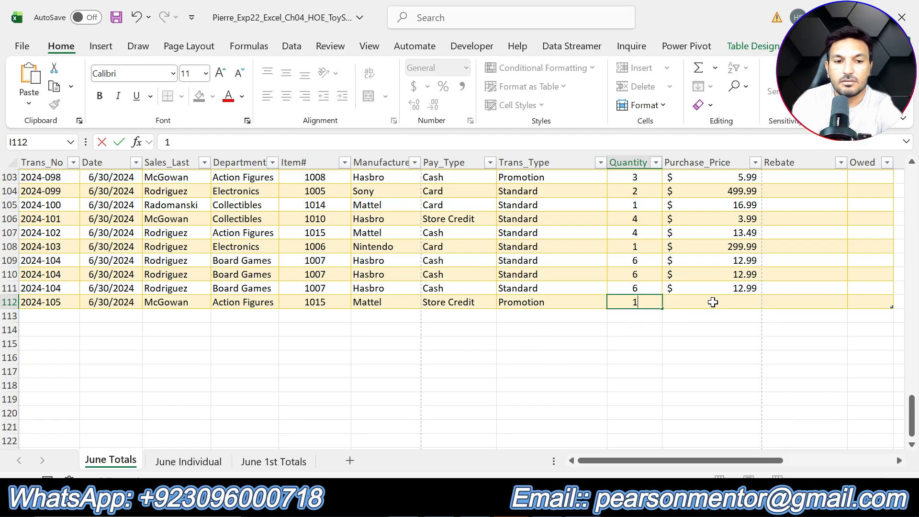
click(698, 300)
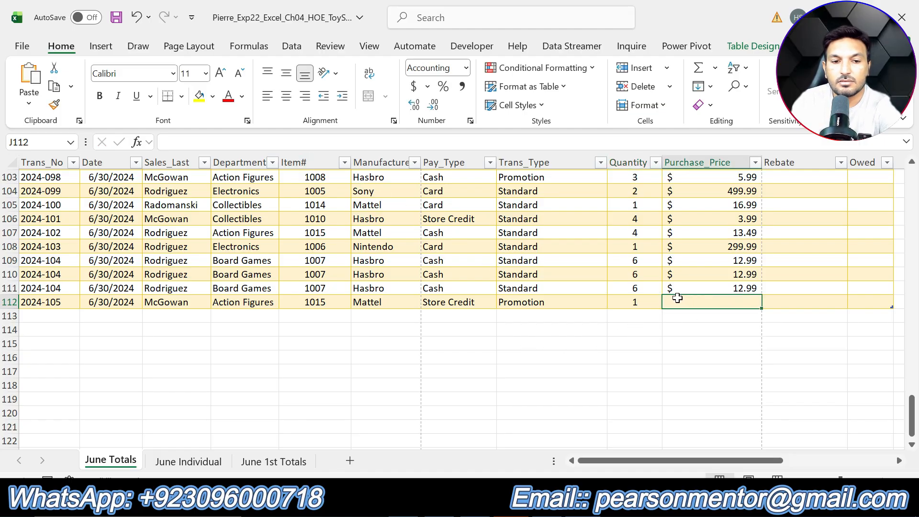
text(13.)
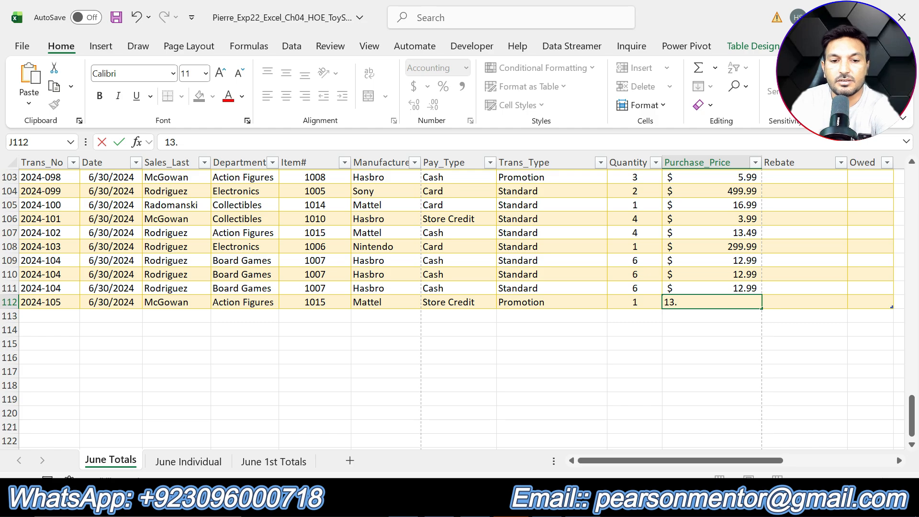
text(49)
click(792, 304)
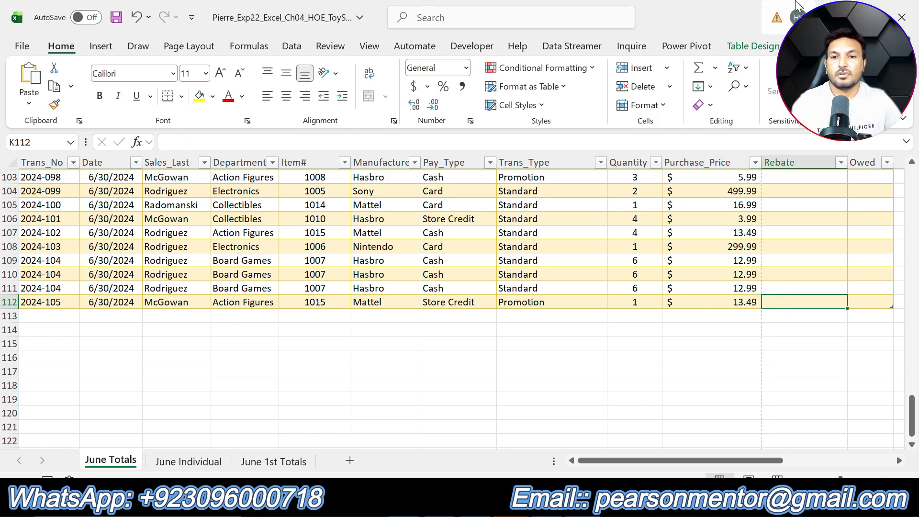
Switch to the Word instructions and undo the yellow highlight on step 8
key(alt+Tab)
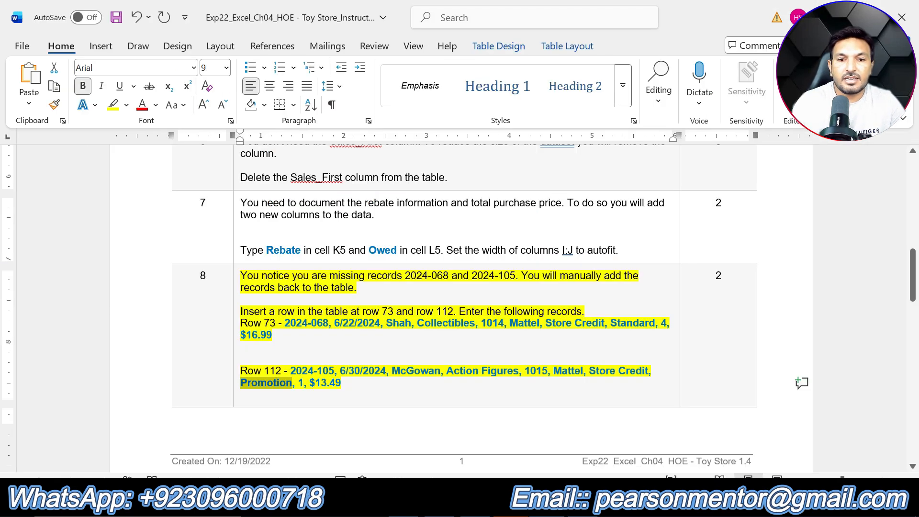
scroll(461, 306, down, 2)
scroll(462, 307, up, 2)
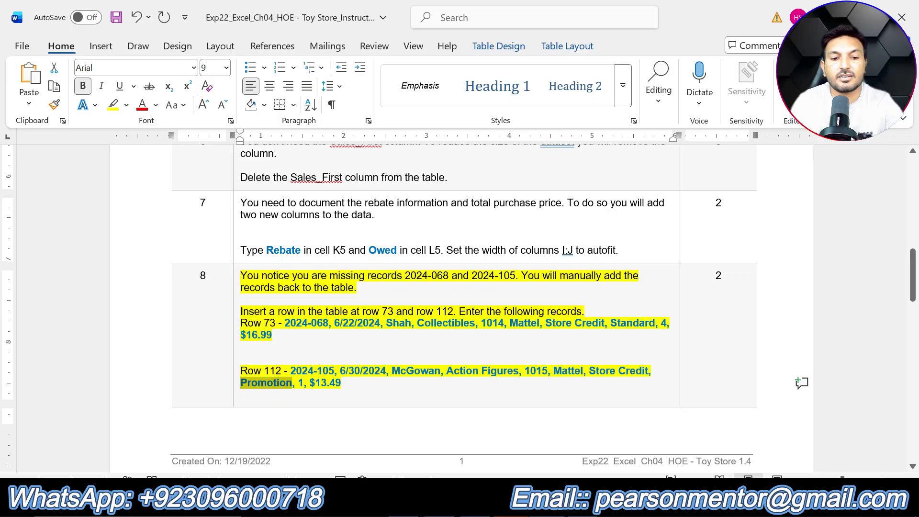
key(ctrl+z)
Highlight the step 9 instructions about removing duplicate values in yellow
scroll(489, 365, down, 10)
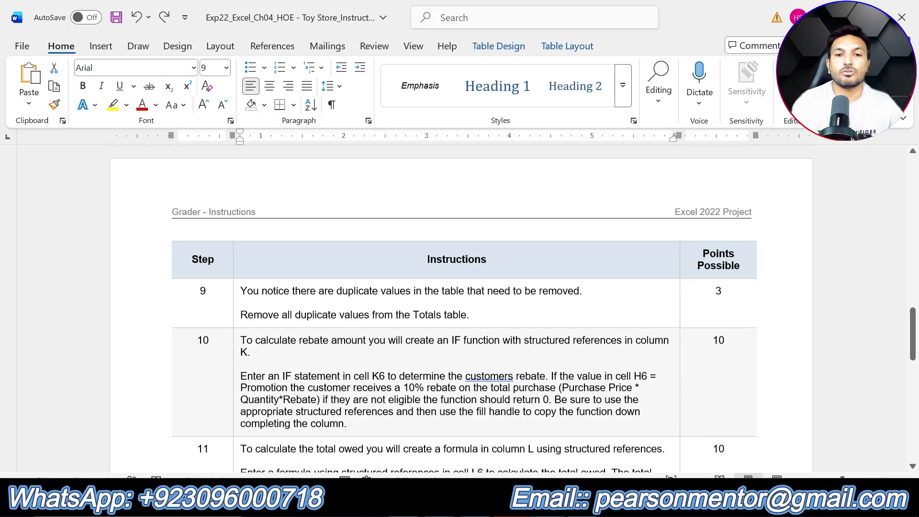
scroll(462, 306, up, 2)
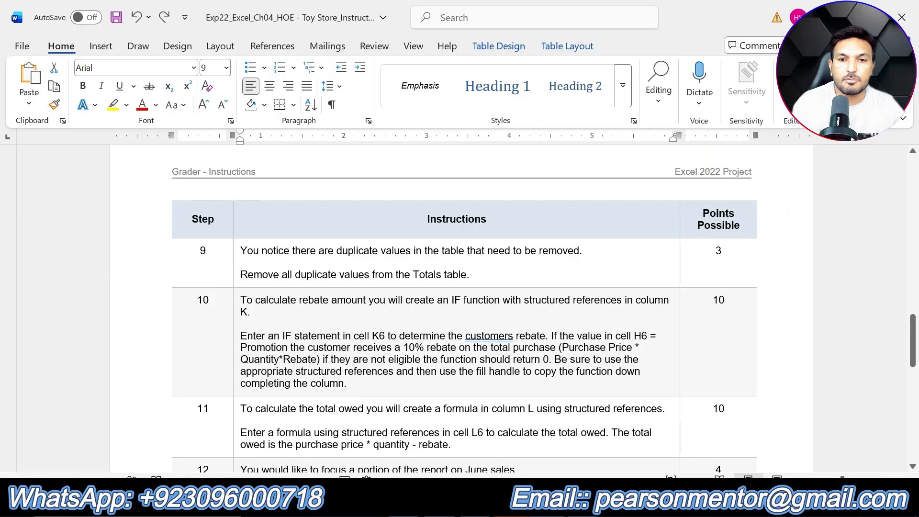
drag(469, 275, 240, 251)
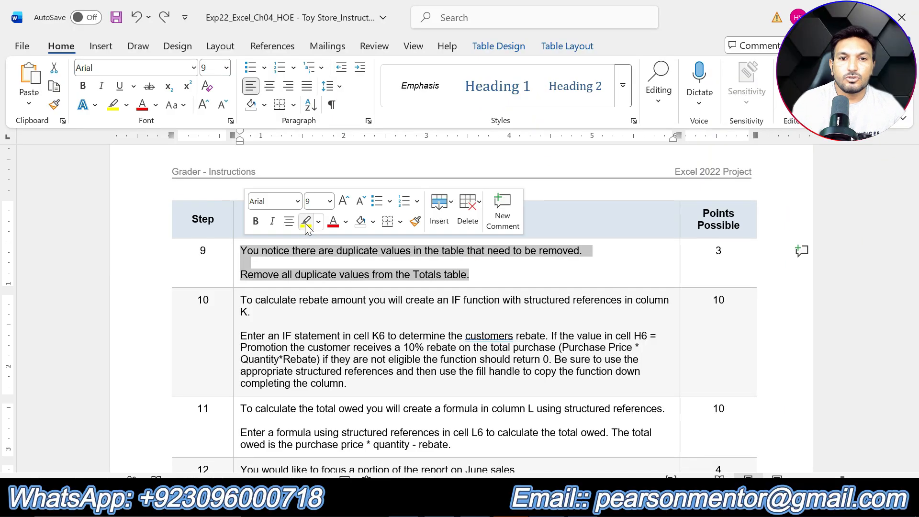
click(306, 223)
click(241, 262)
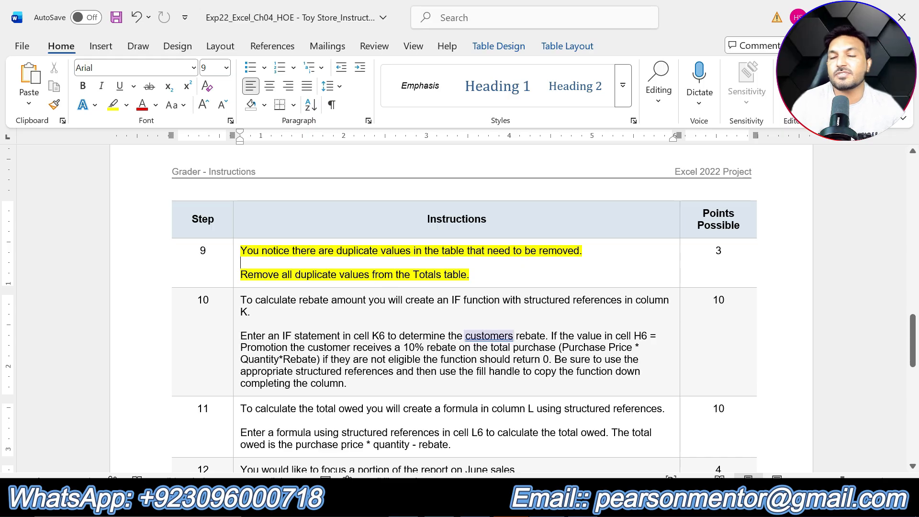
Switch to Excel and remove duplicate records from the June Totals table, comparing all columns with headers included
click(547, 503)
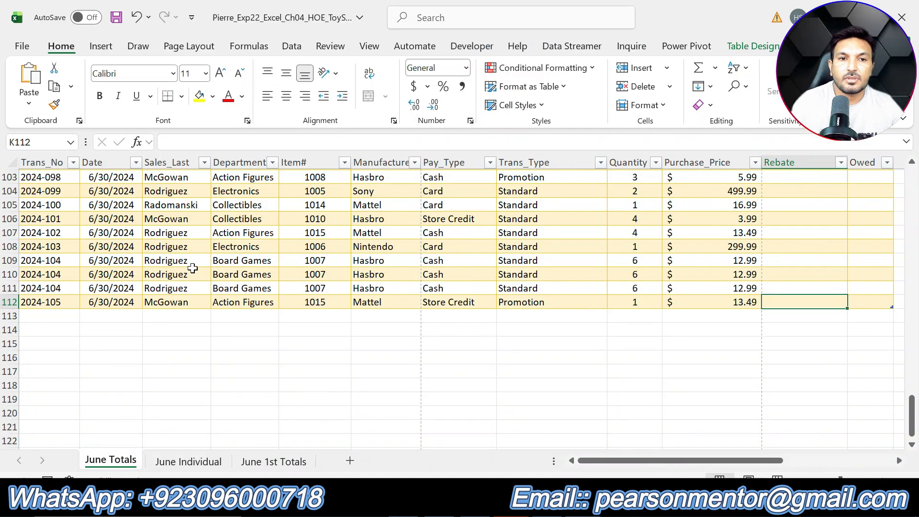
scroll(193, 269, up, 11)
scroll(136, 268, up, 7)
click(103, 287)
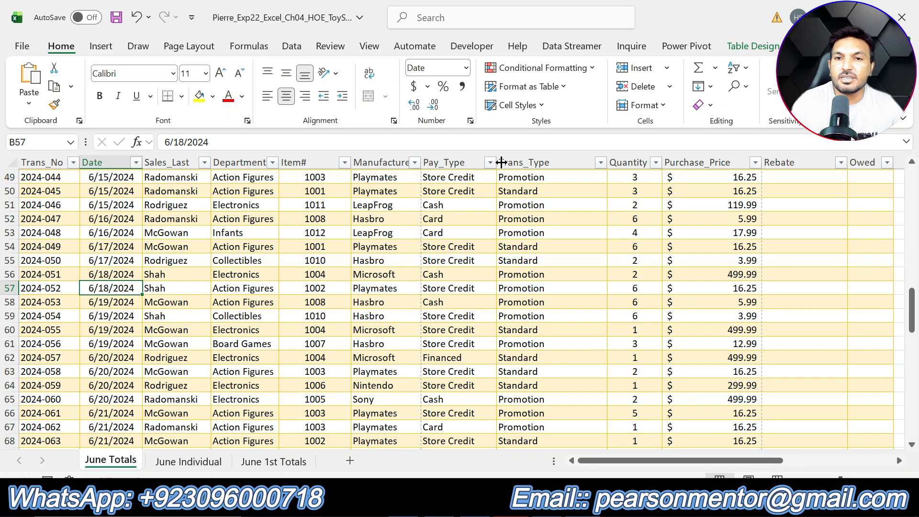
click(743, 48)
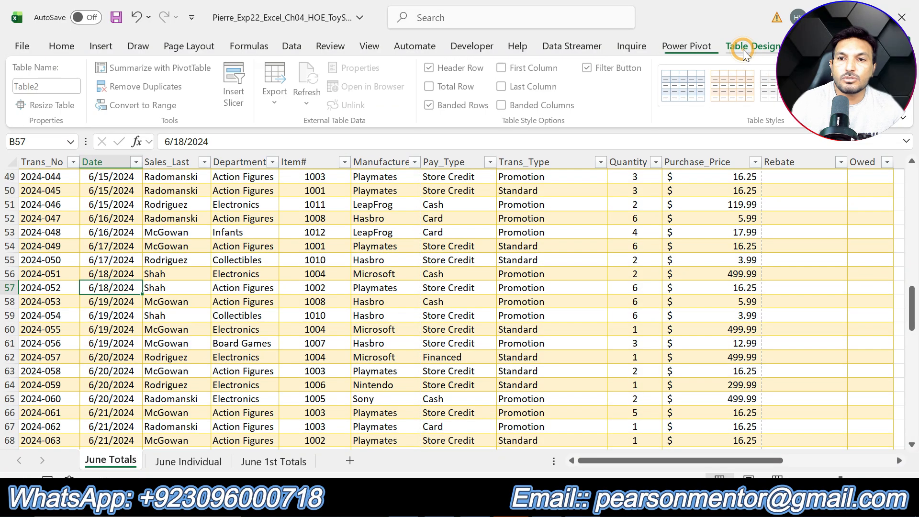
click(151, 88)
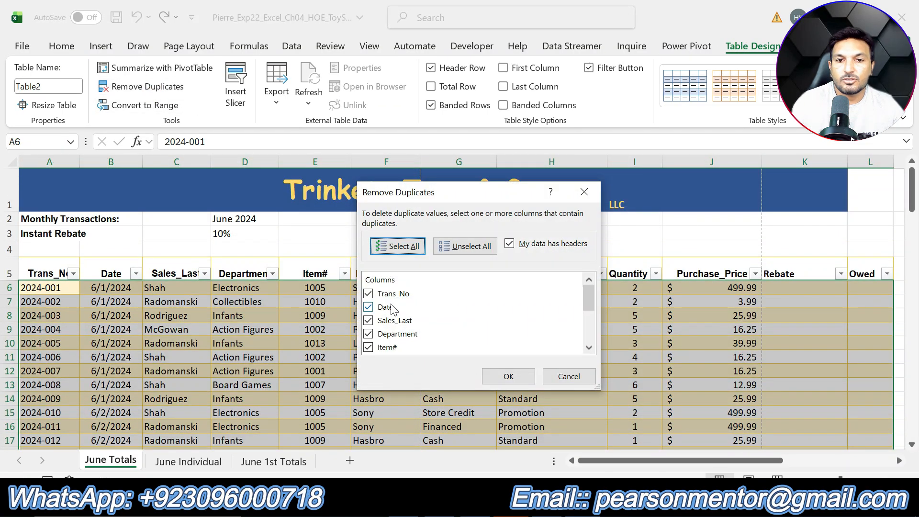
scroll(383, 302, down, 3)
scroll(390, 326, up, 3)
scroll(397, 330, down, 3)
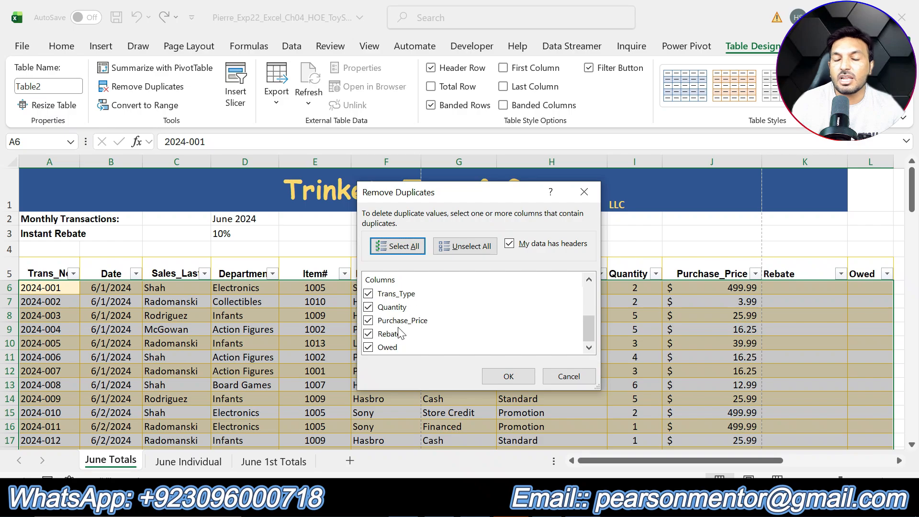
click(509, 376)
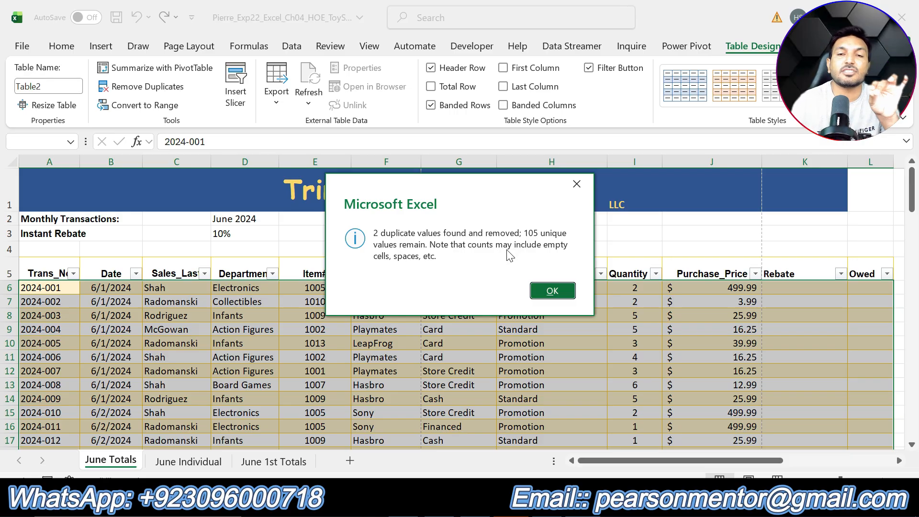
click(553, 291)
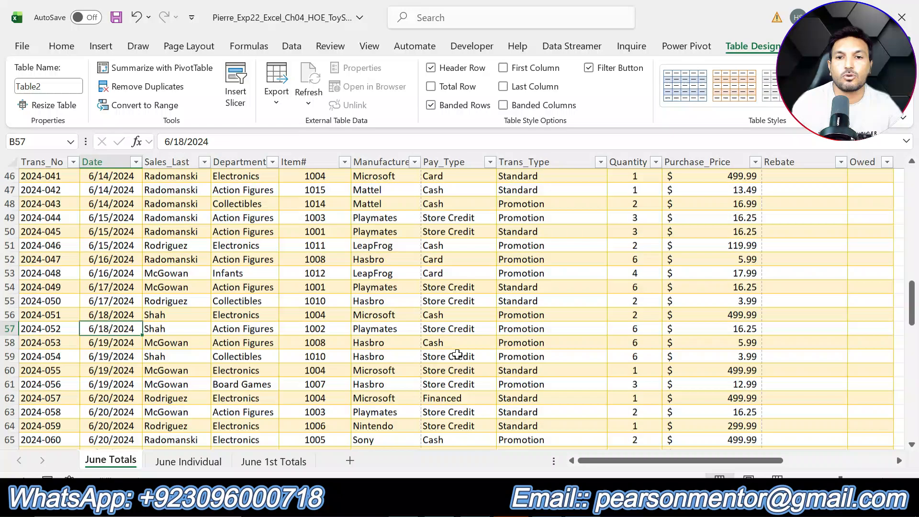
scroll(455, 307, down, 1)
Switch to Word, undo the highlight on step 9 and highlight the step 10 rebate instructions in yellow
key(alt+Tab)
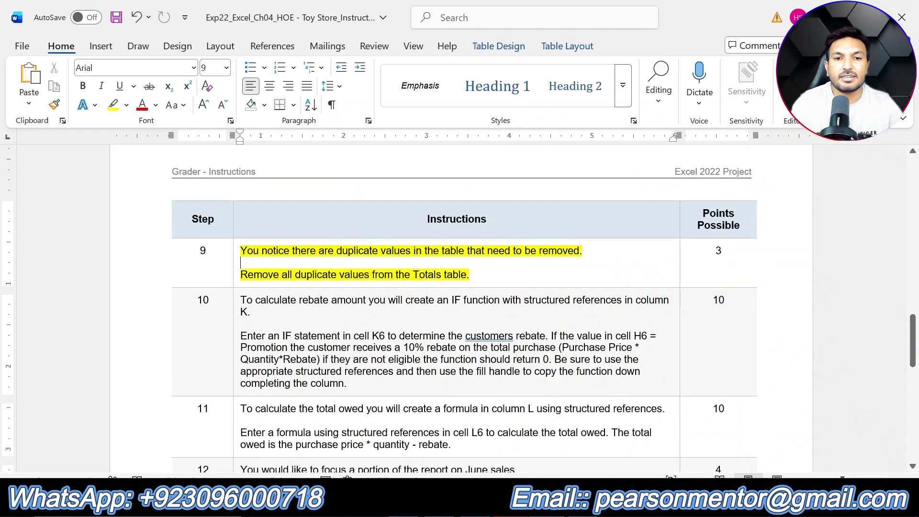
key(ctrl+z)
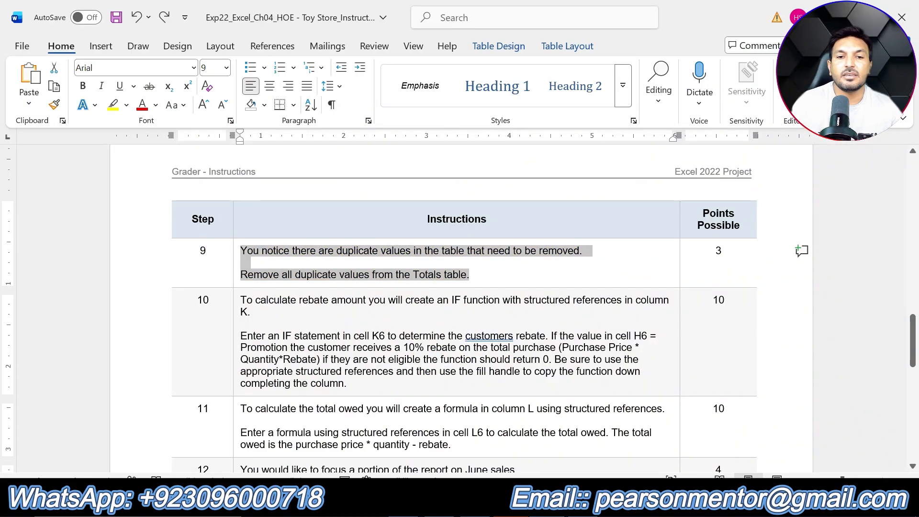
drag(369, 377, 242, 298)
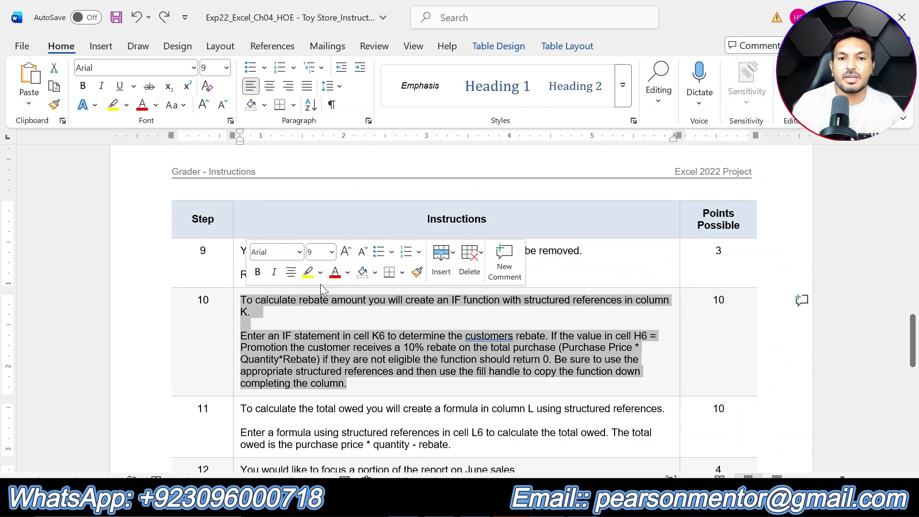
click(308, 272)
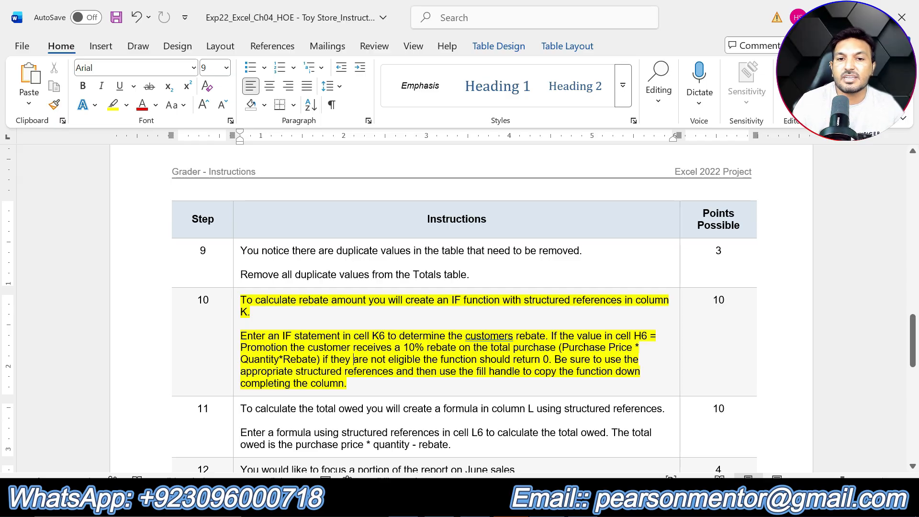
click(428, 392)
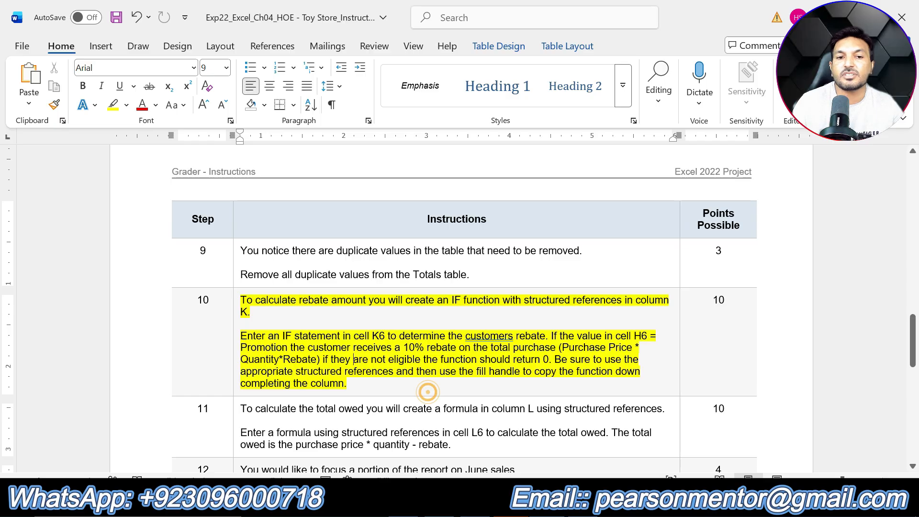
click(428, 392)
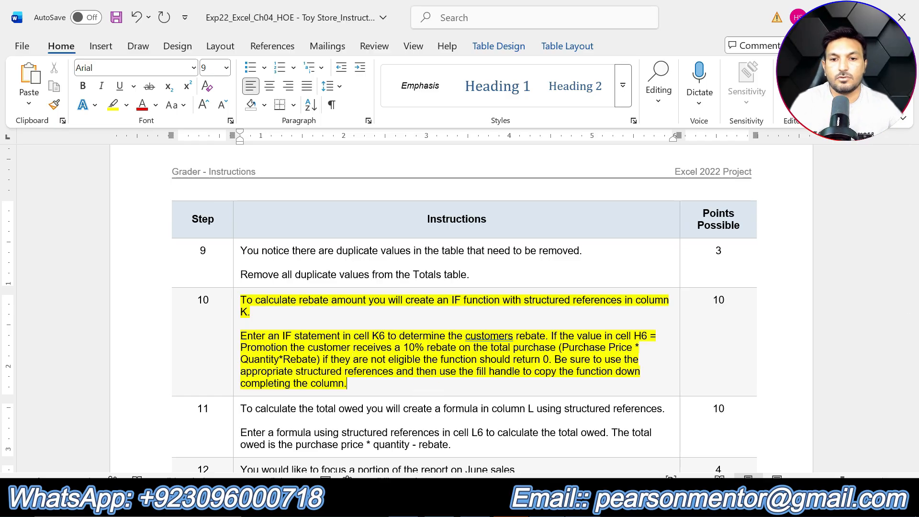
Switch to Excel, start an IF function in cell K6 of June Totals and open its function arguments
click(545, 505)
drag(626, 463, 737, 469)
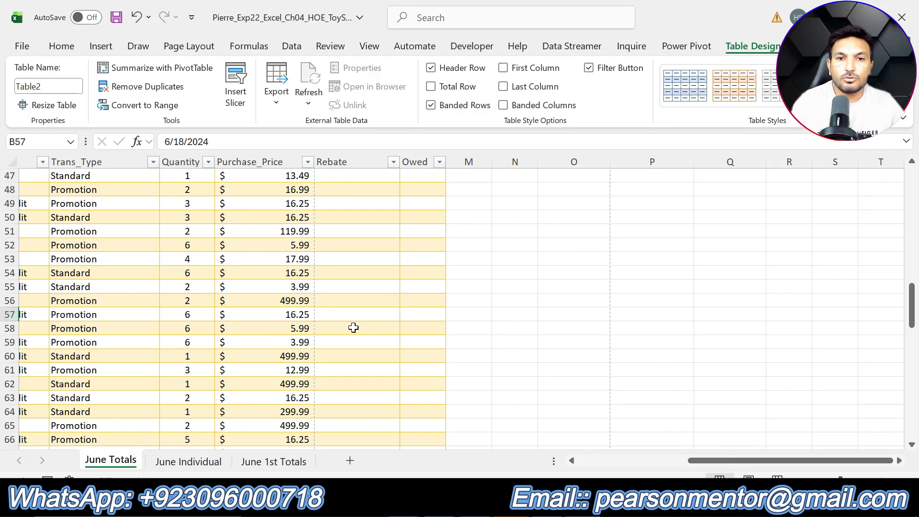
scroll(353, 324, up, 15)
click(339, 273)
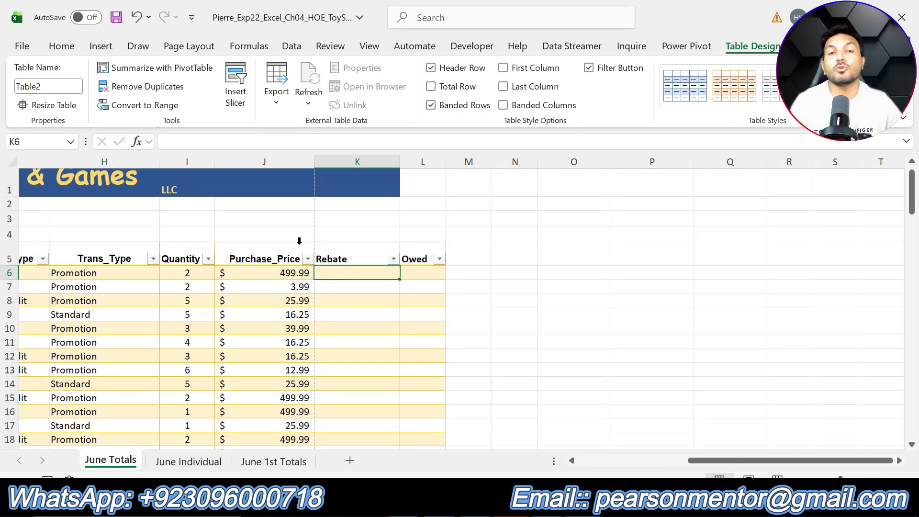
text(=if)
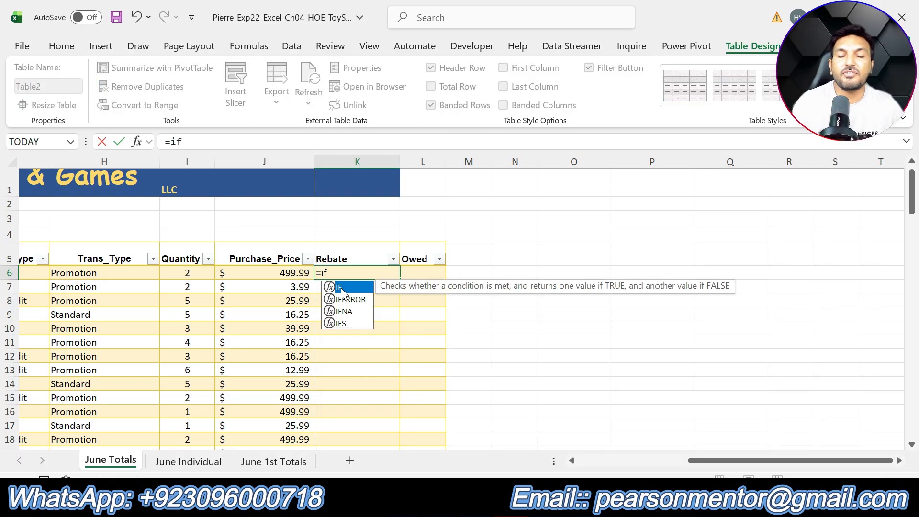
double_click(341, 288)
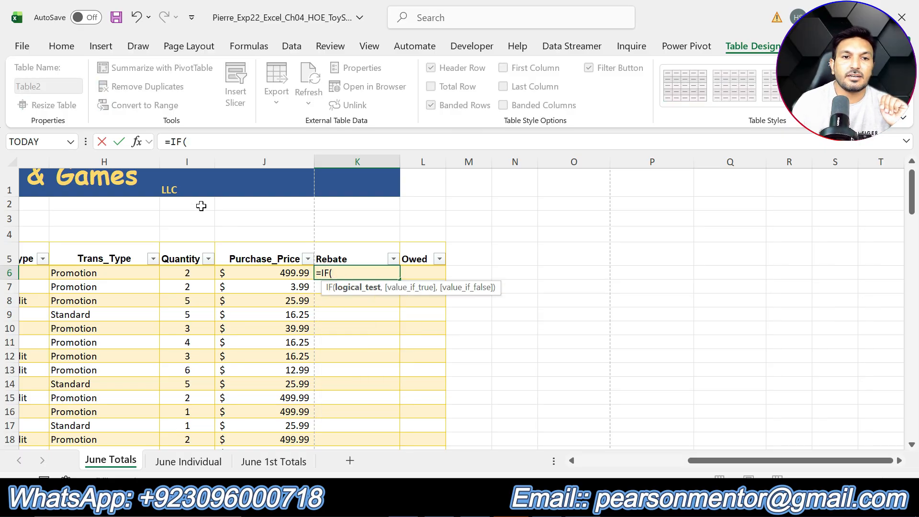
click(139, 144)
drag(443, 188, 391, 40)
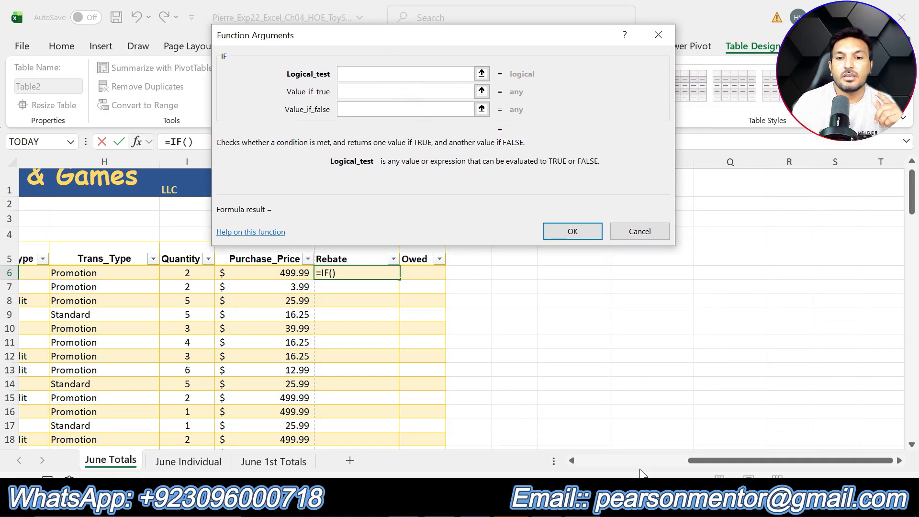
drag(704, 467, 637, 458)
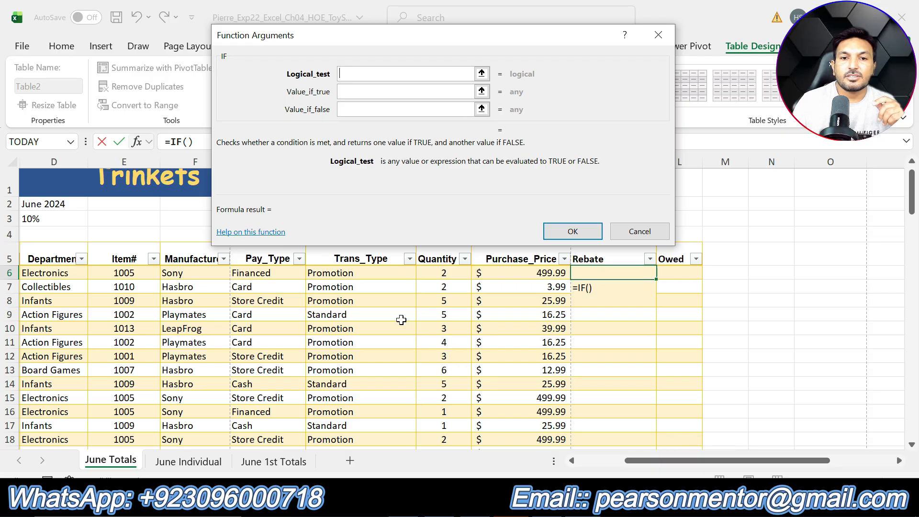
click(370, 264)
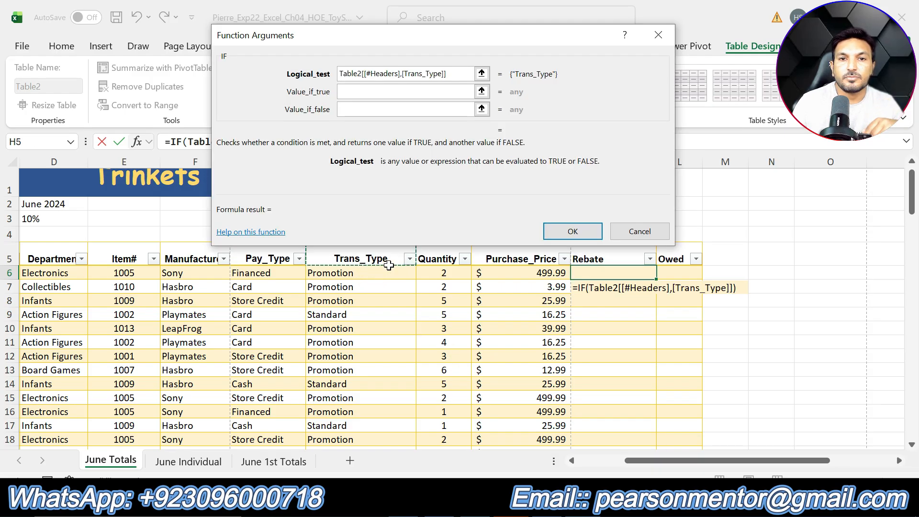
drag(459, 73, 271, 75)
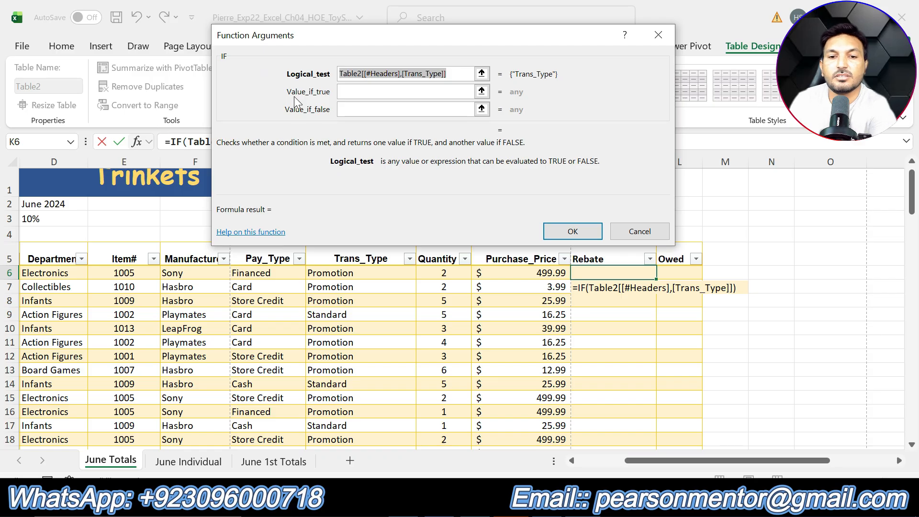
key(BackSpace)
click(346, 261)
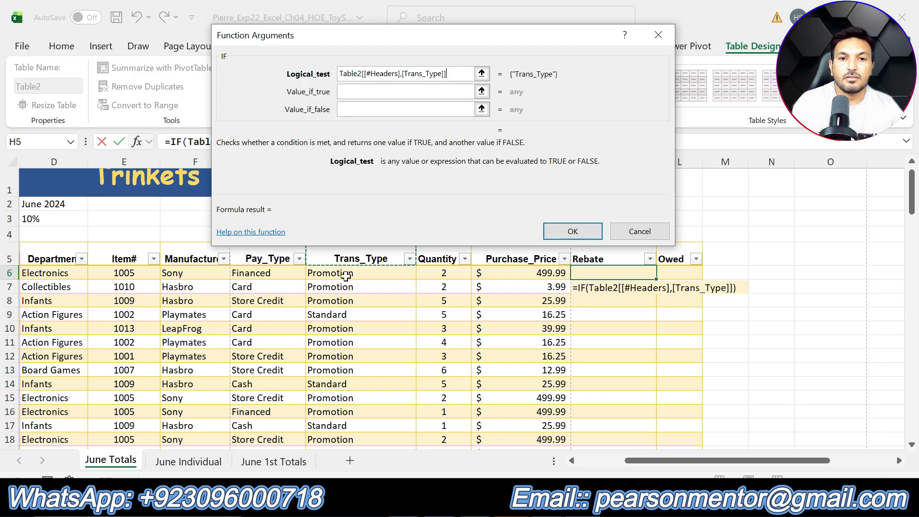
click(658, 35)
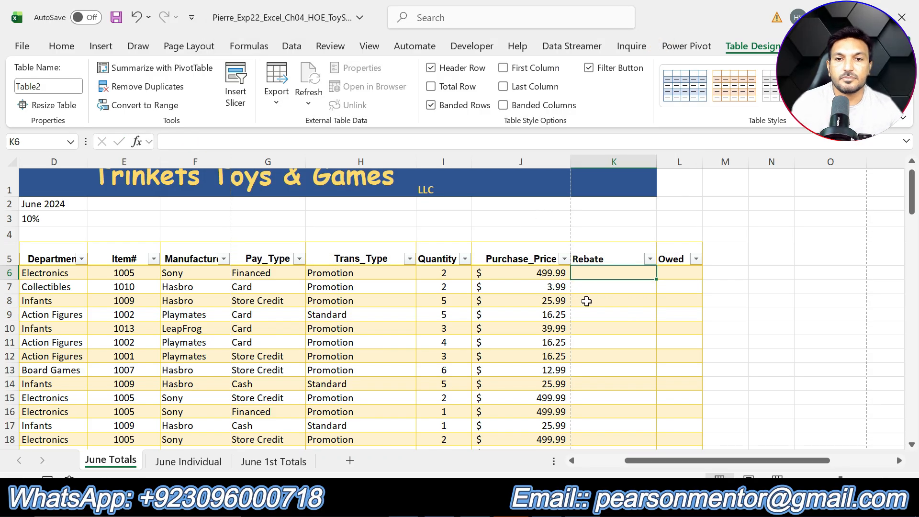
Start a new IF function in cell K6 with its arguments open and set the logical test to [@[Trans_Type]]="Promotion"
text(if)
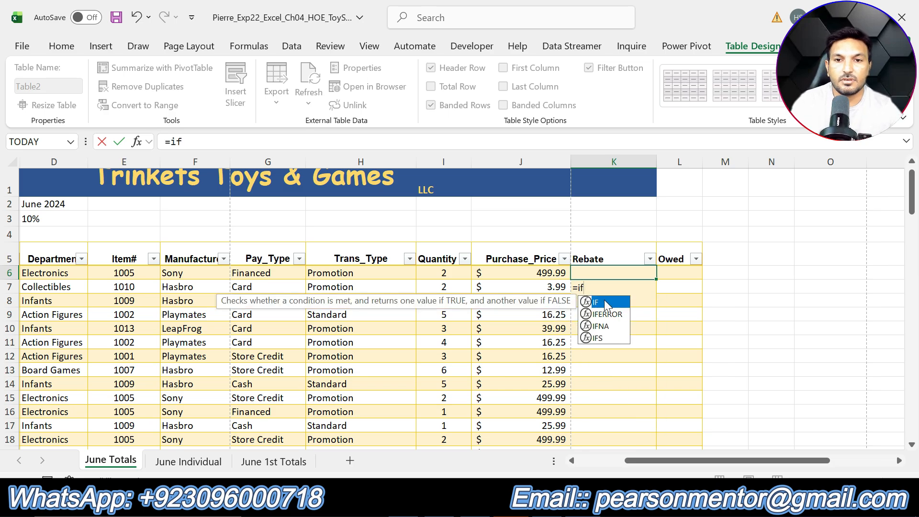
double_click(605, 302)
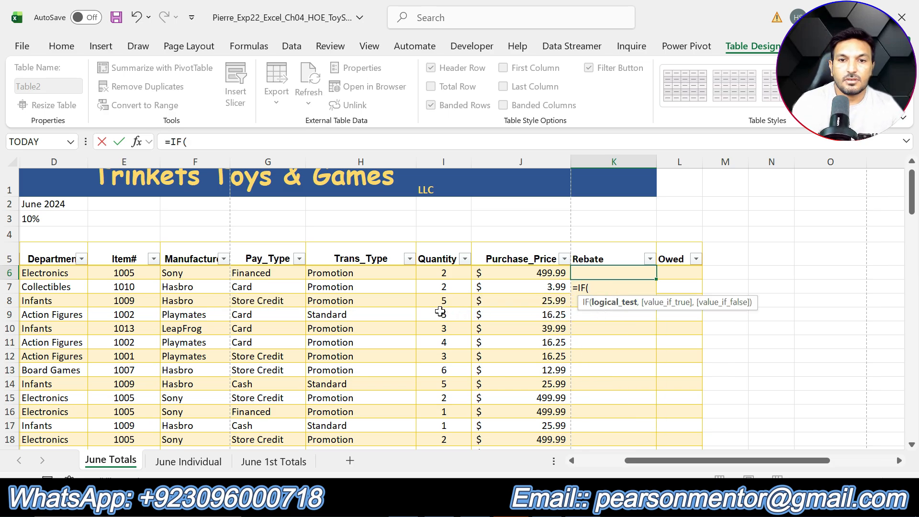
click(137, 141)
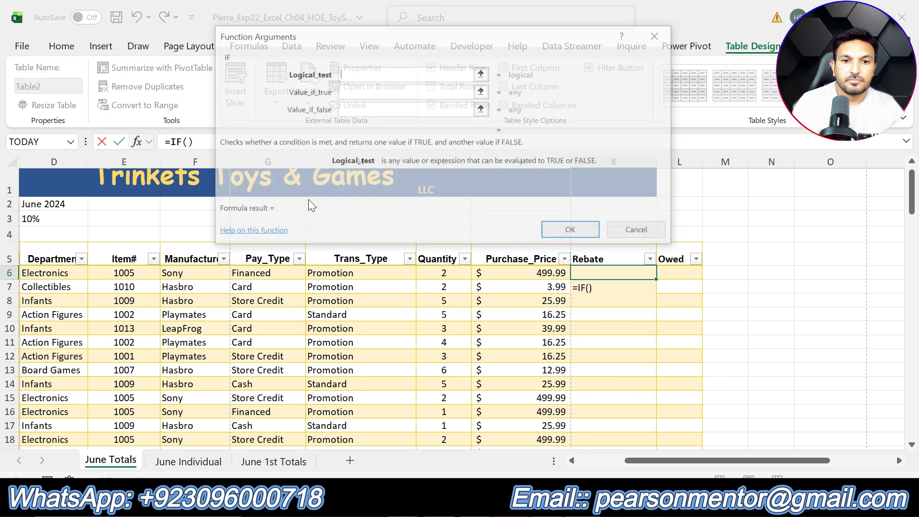
click(334, 276)
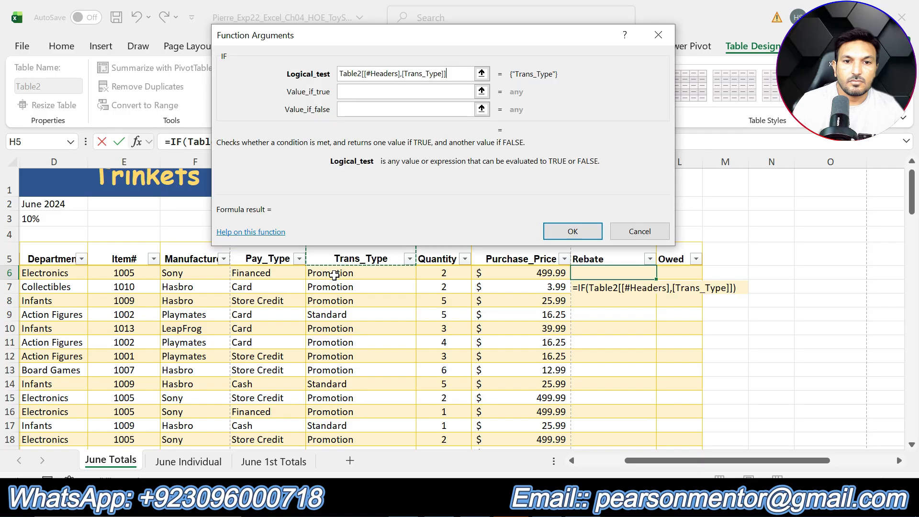
click(337, 293)
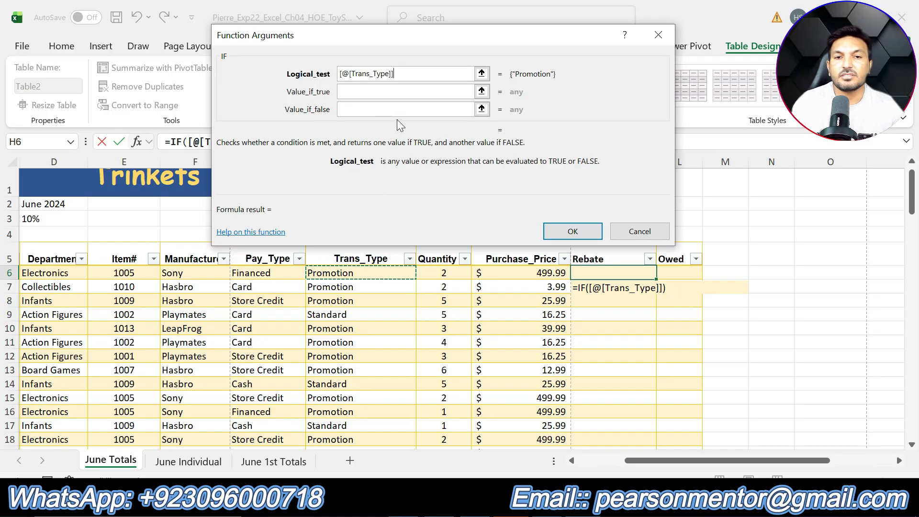
text(=)
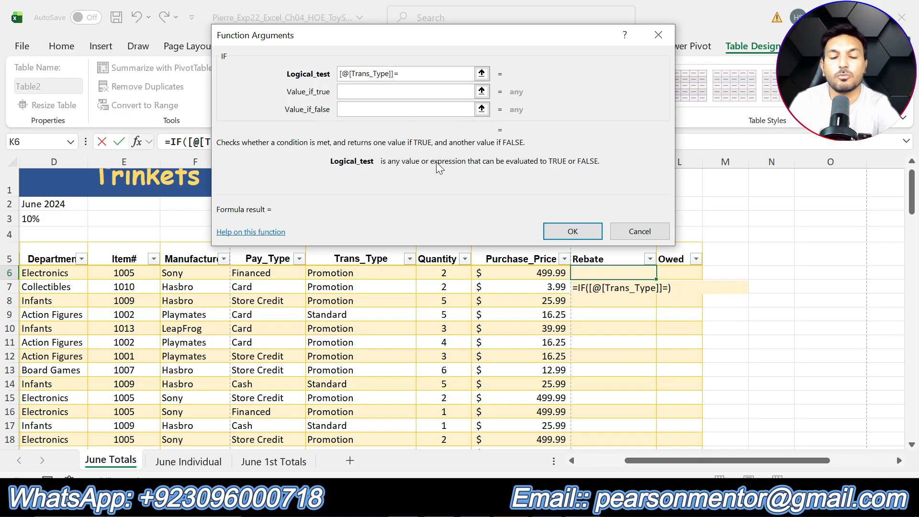
text(")
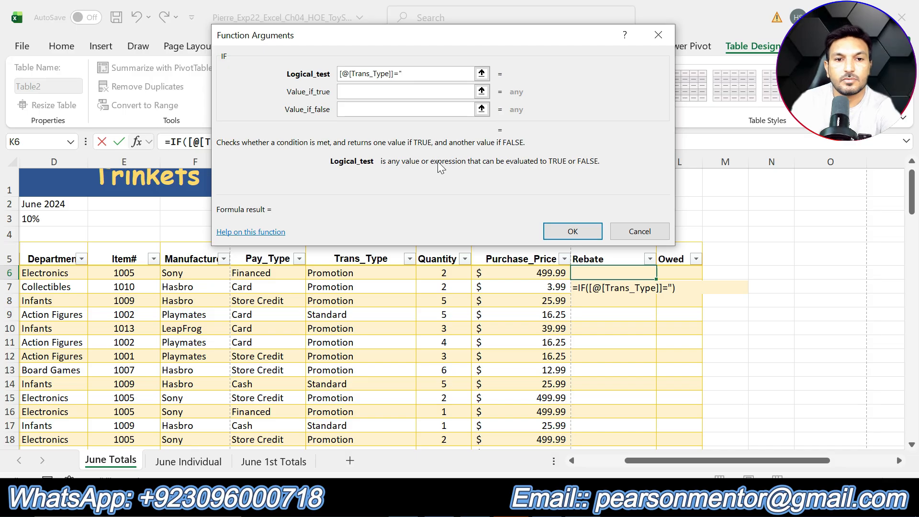
text(P)
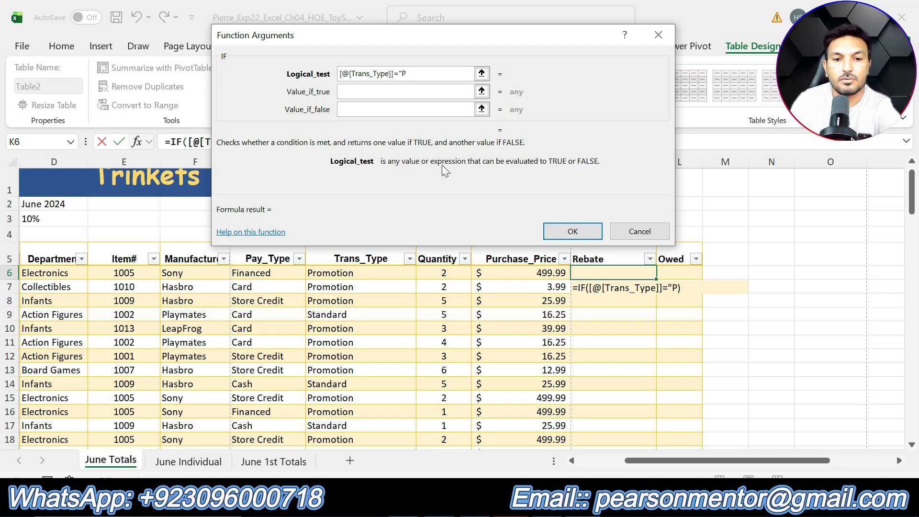
text(ro)
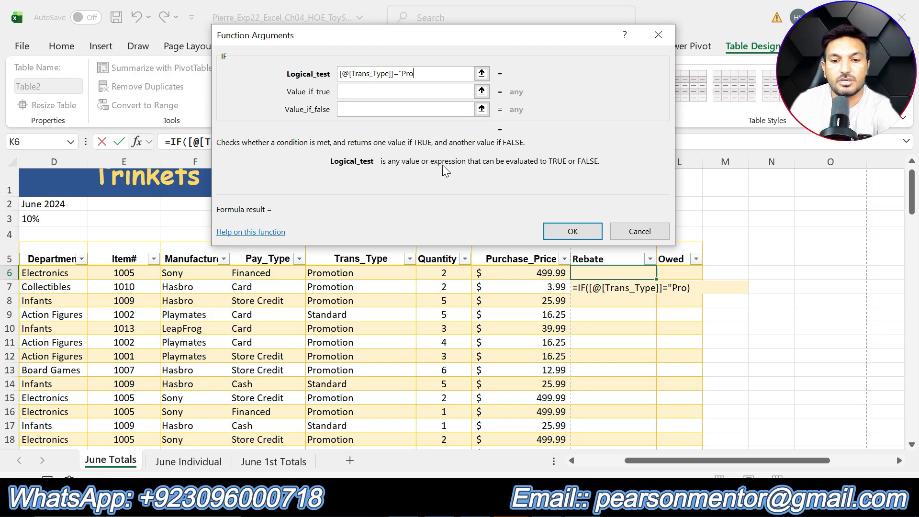
text(motion")
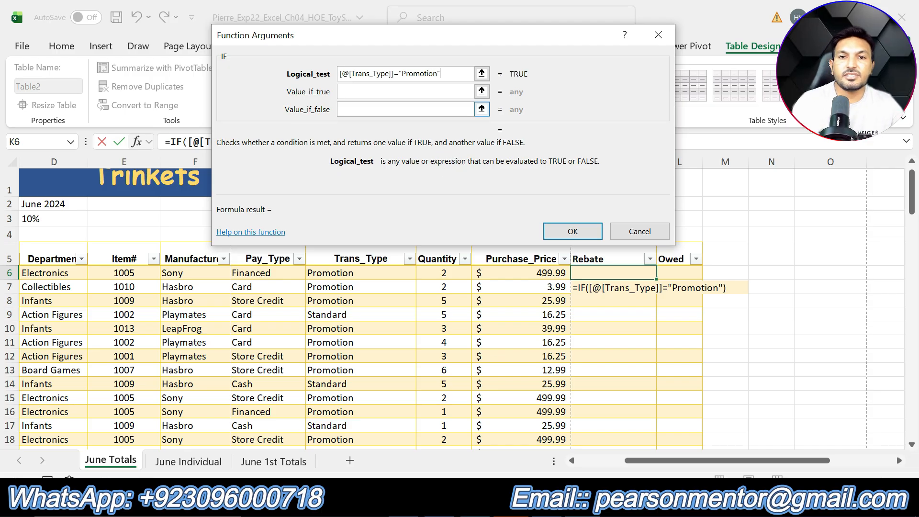
Check the step 10 rebate rule in Word, then back in Excel reference [@[Purchase_Price]] as the value if true
click(415, 95)
key(alt+Tab)
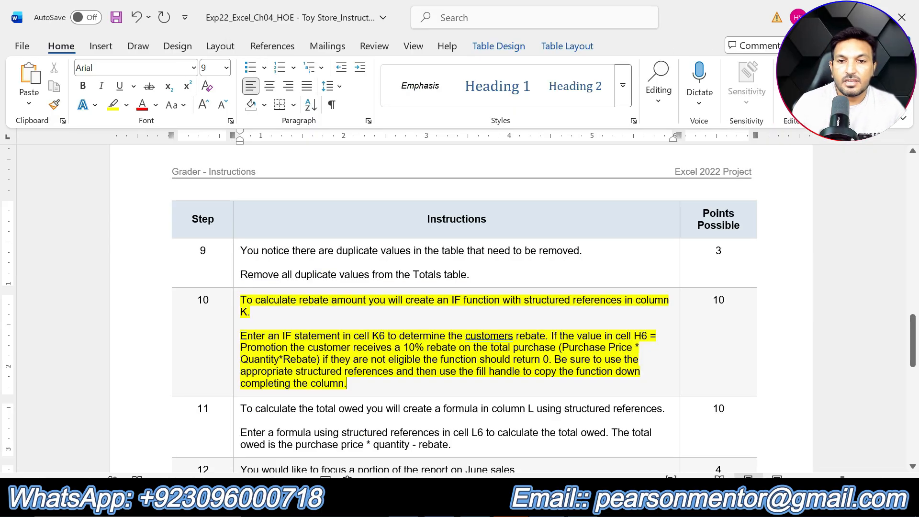
key(alt+Tab)
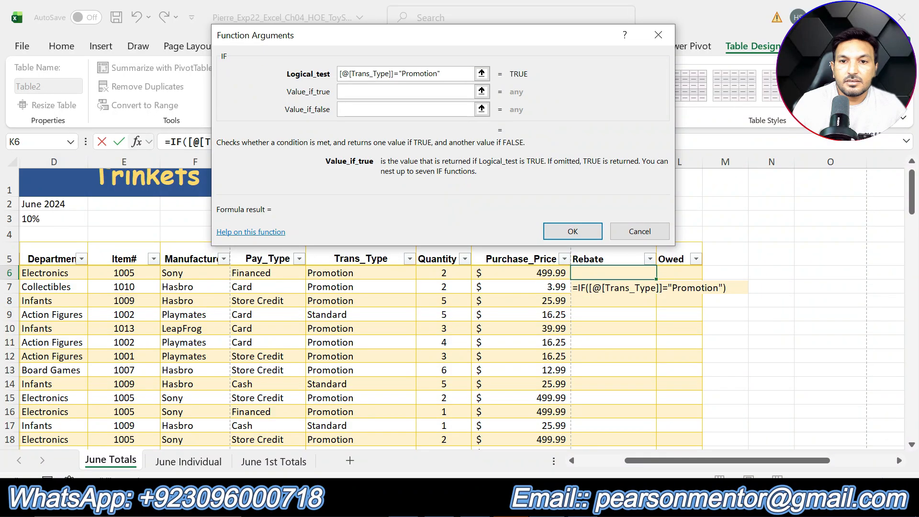
key(alt+Tab)
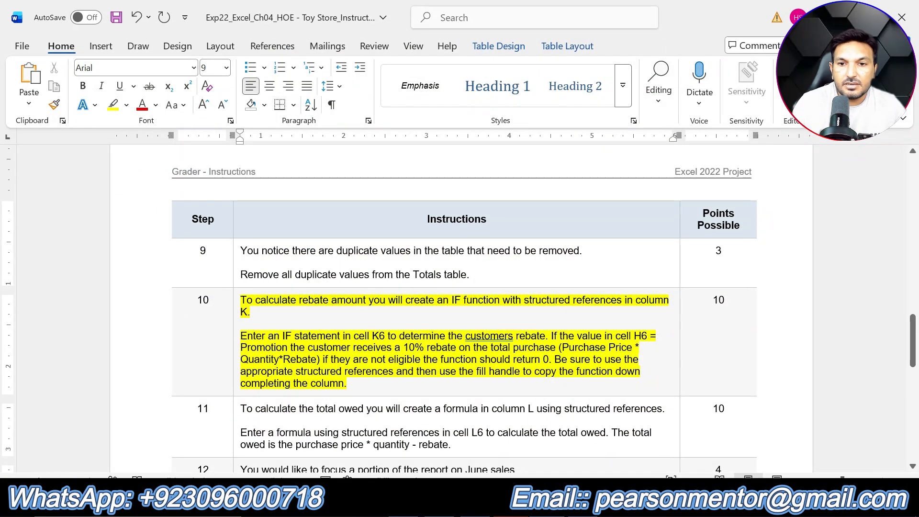
key(alt+Tab)
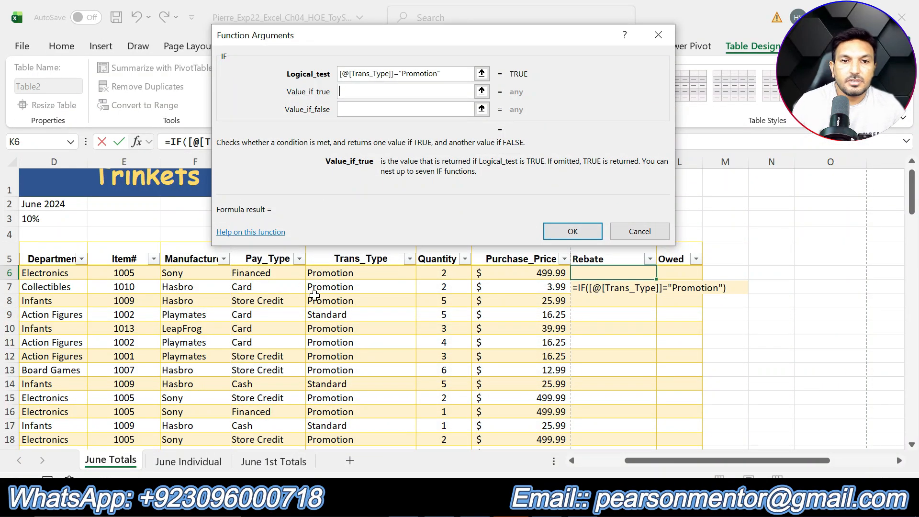
click(541, 264)
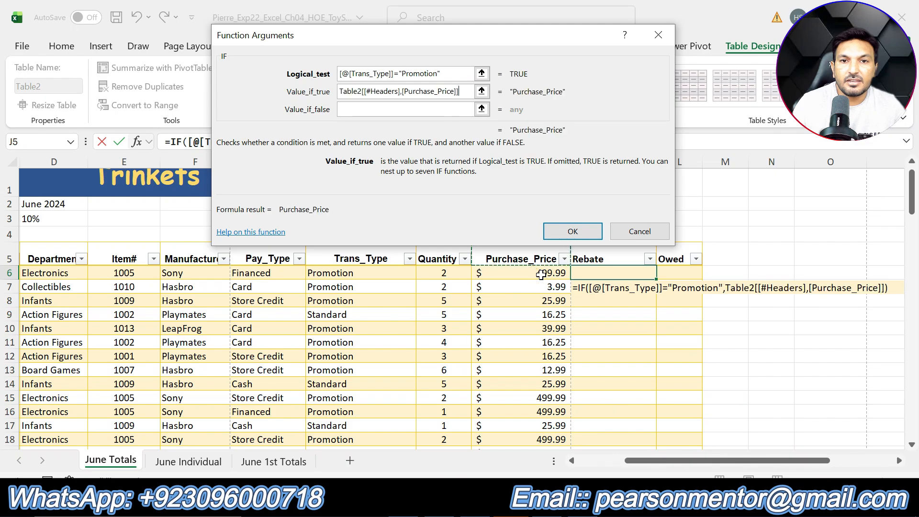
click(541, 274)
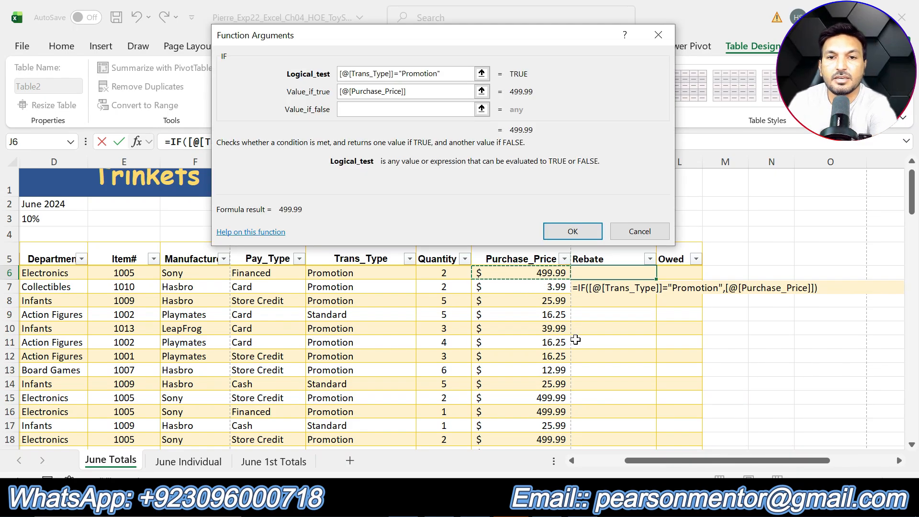
text(*)
key(alt+Tab)
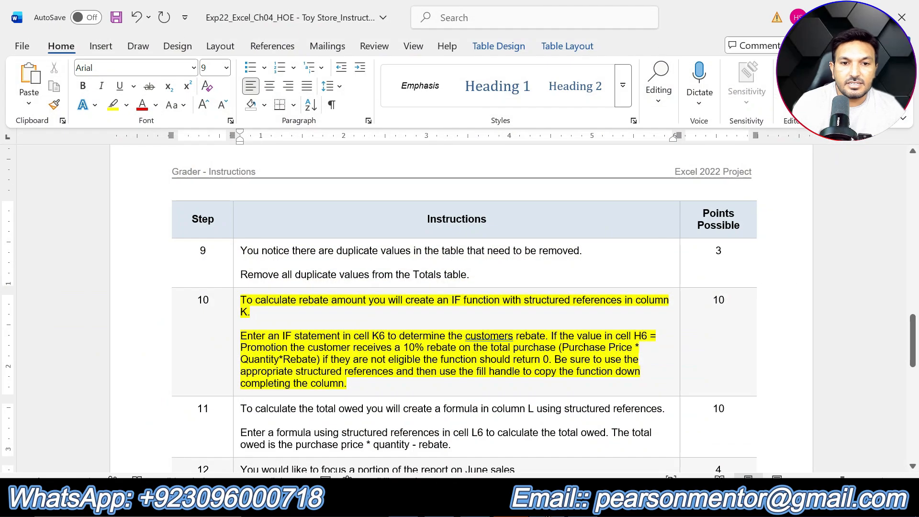
key(alt+Tab)
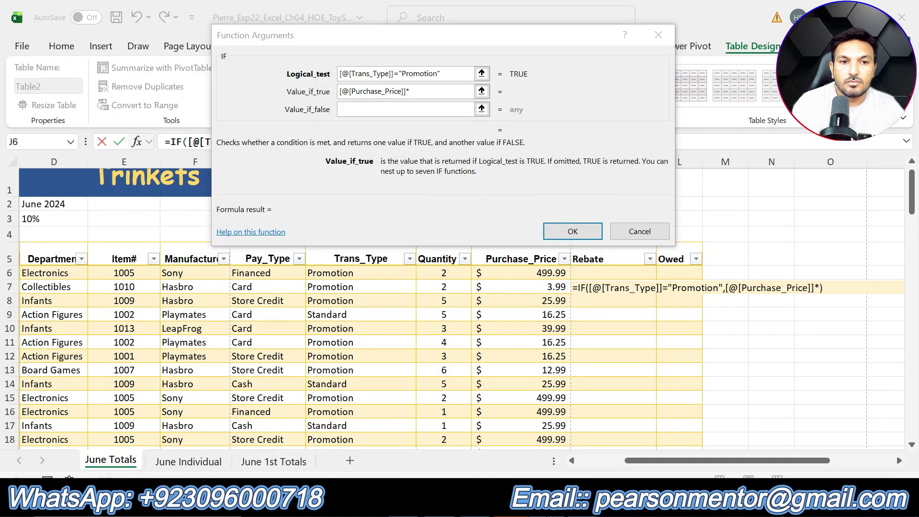
key(alt+Tab)
key(alt+Tab)
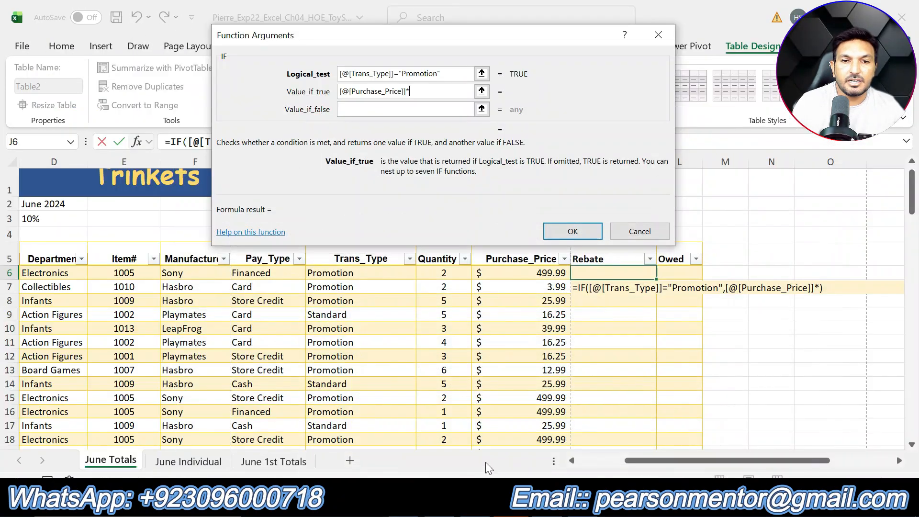
click(445, 261)
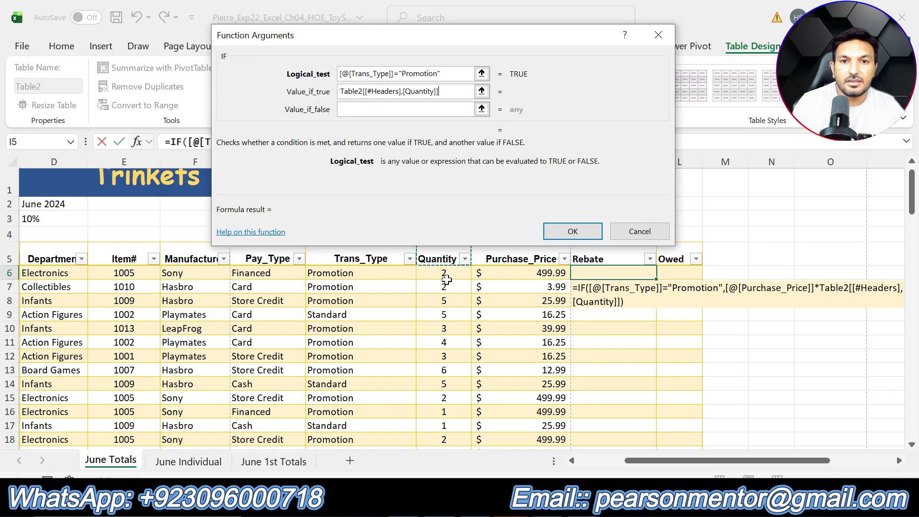
click(445, 274)
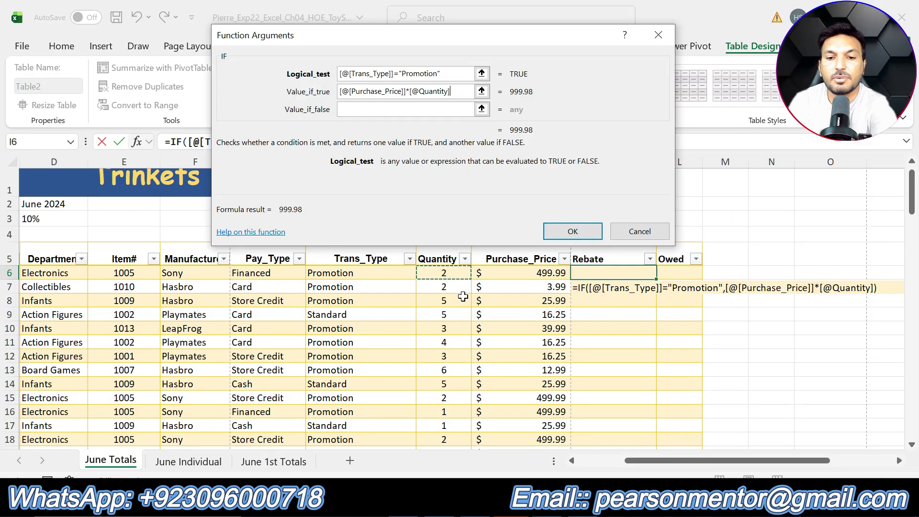
Multiply the value-if-true expression by the 10% rate in cell D3 as the absolute reference $D$3
text(*)
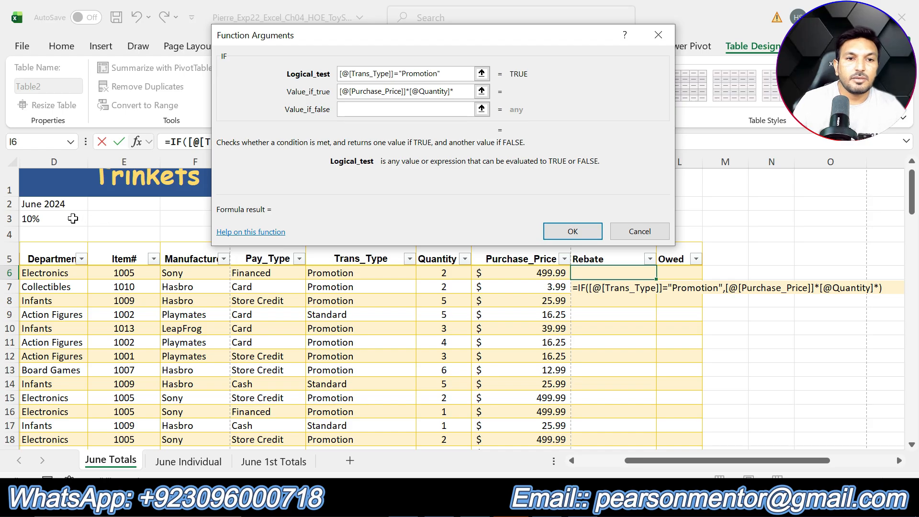
click(62, 204)
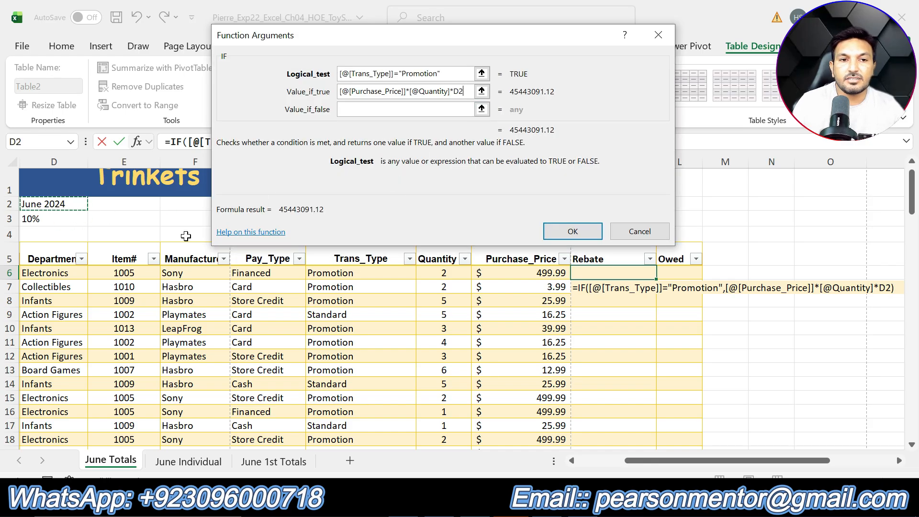
click(63, 221)
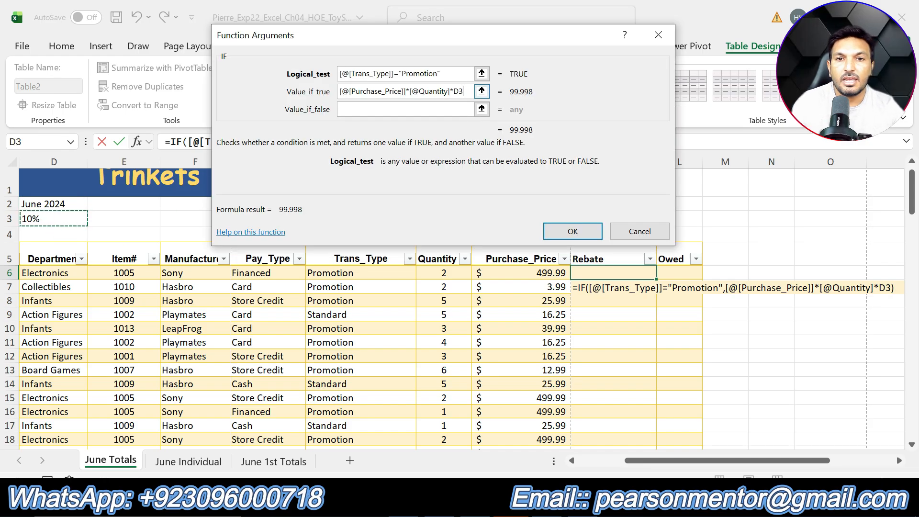
click(453, 91)
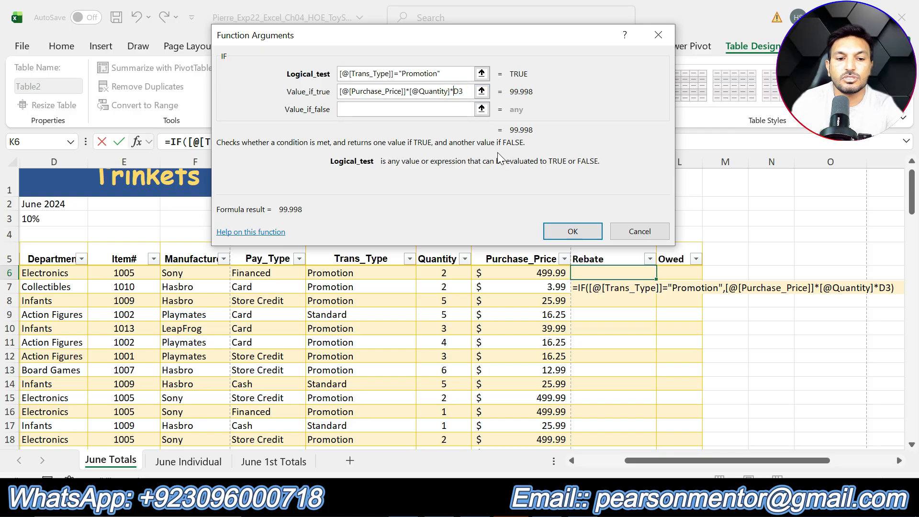
key(F4)
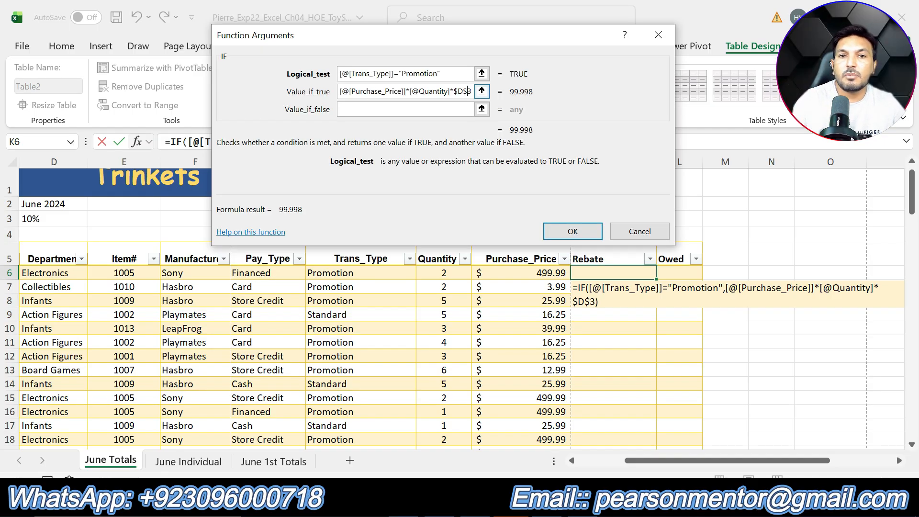
Set the value if false to 0 and enter the IF formula in the Rebate column
click(431, 108)
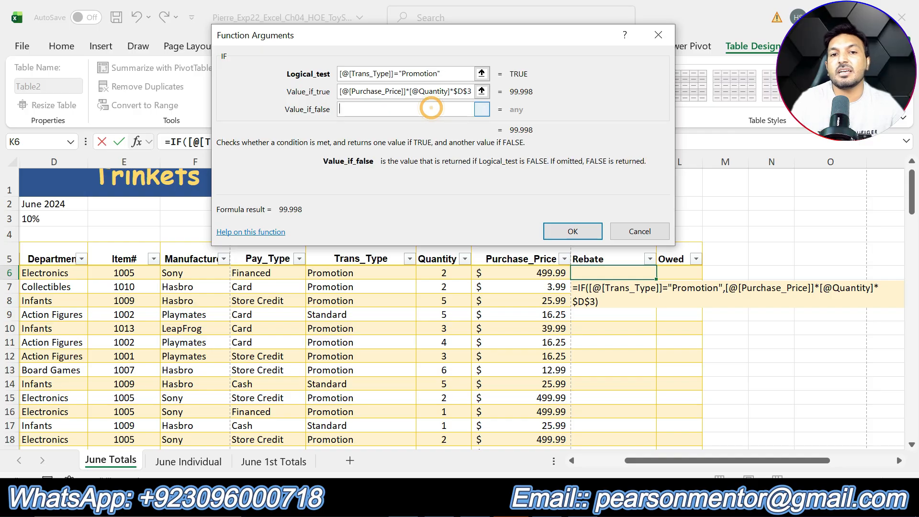
text(0)
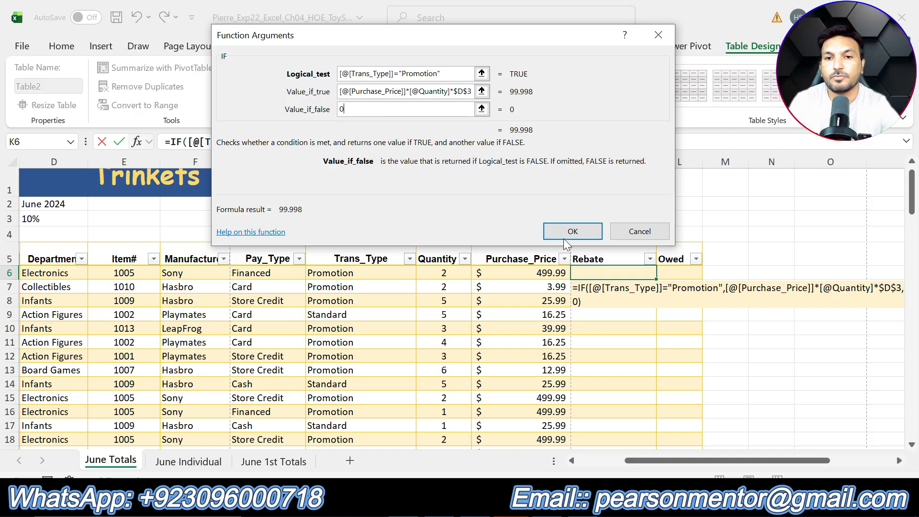
click(573, 232)
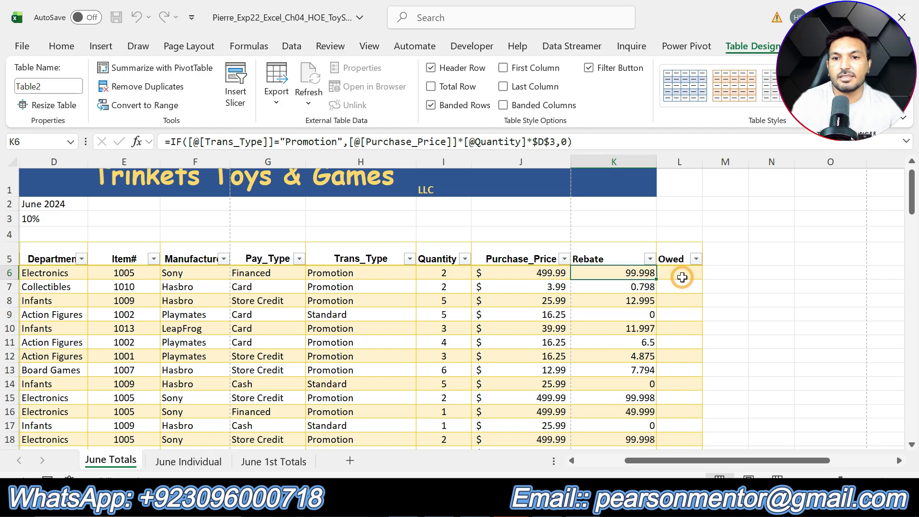
Check the Owed column header in cell L5 of the June Totals table
click(675, 261)
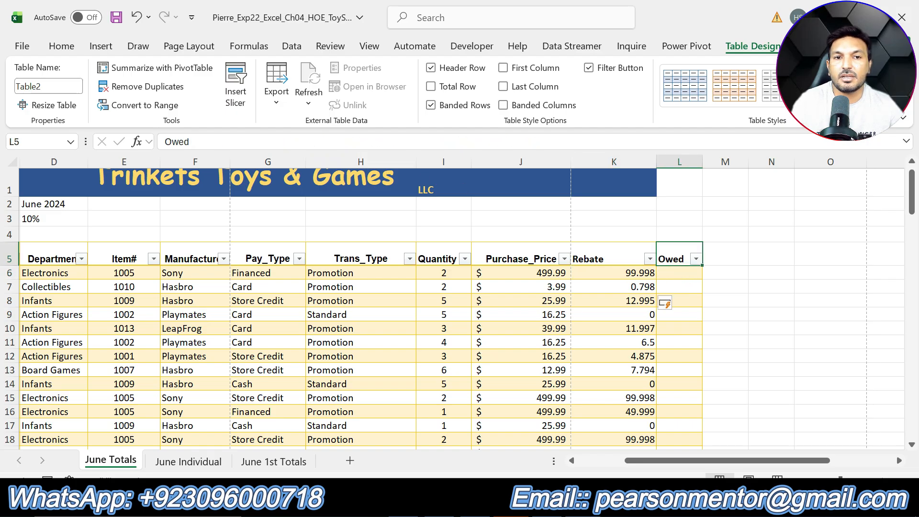
click(190, 141)
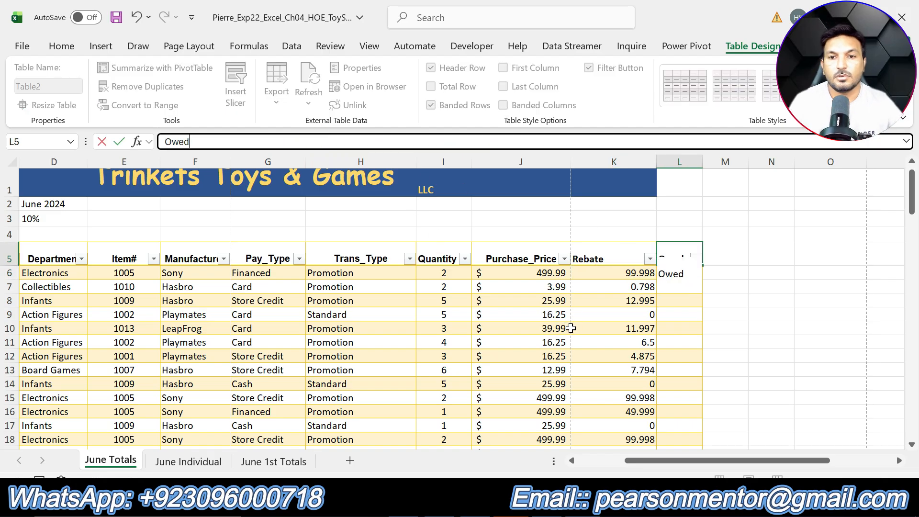
click(556, 316)
Switch to the Word instructions and undo the yellow highlight on the step 10 text
key(alt+Tab)
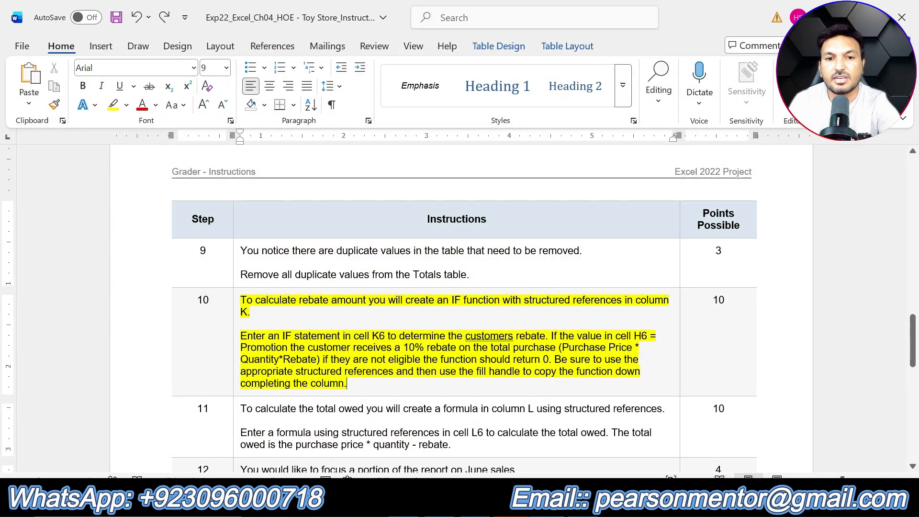
key(ctrl+z)
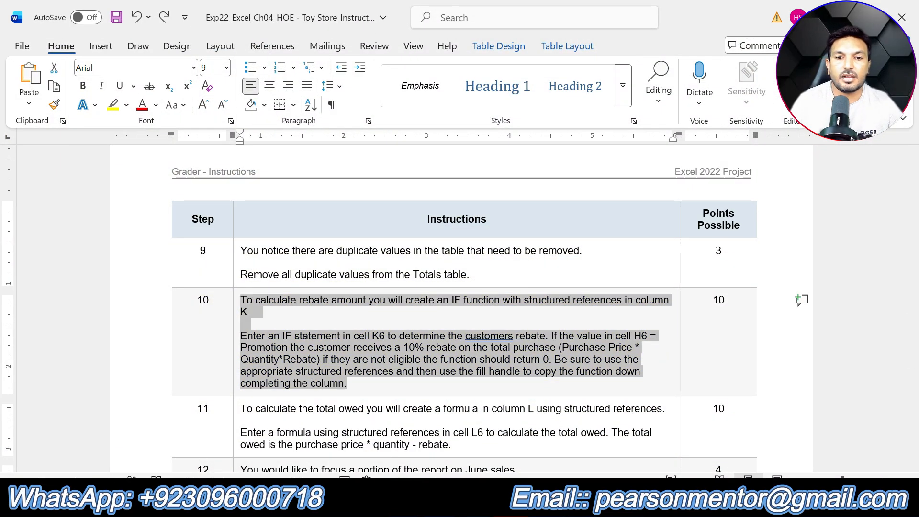
View the Owed formula on the June Totals sheet of the protected reference ToyStore workbook in Excel, then return to the working workbook
key(alt+Tab)
double_click(278, 340)
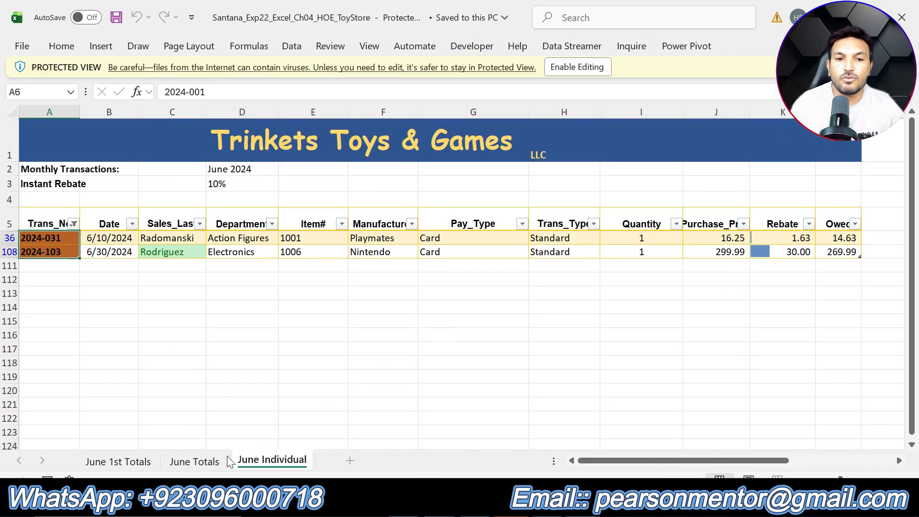
click(201, 462)
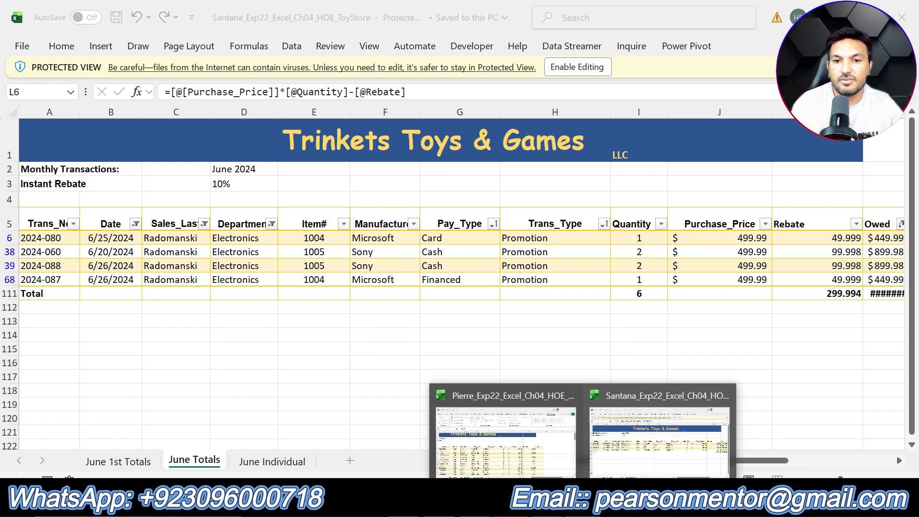
click(517, 433)
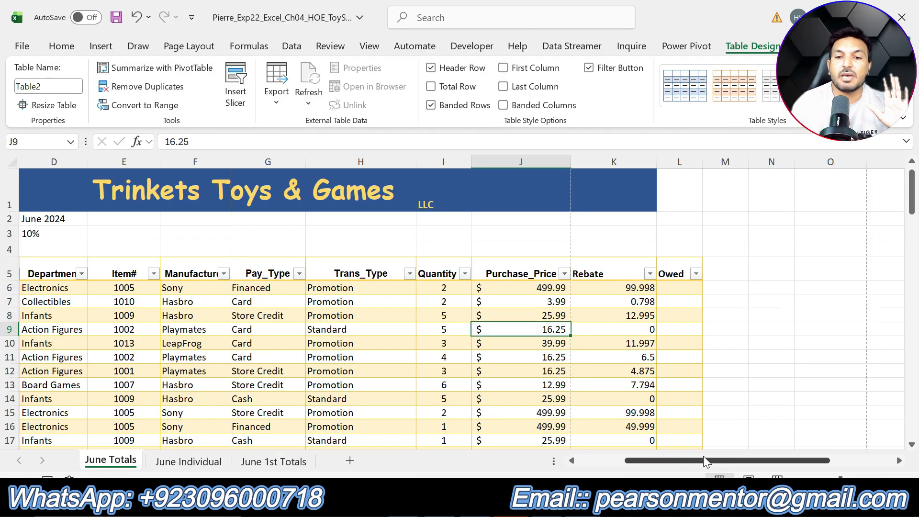
drag(703, 460, 651, 461)
scroll(625, 356, down, 2)
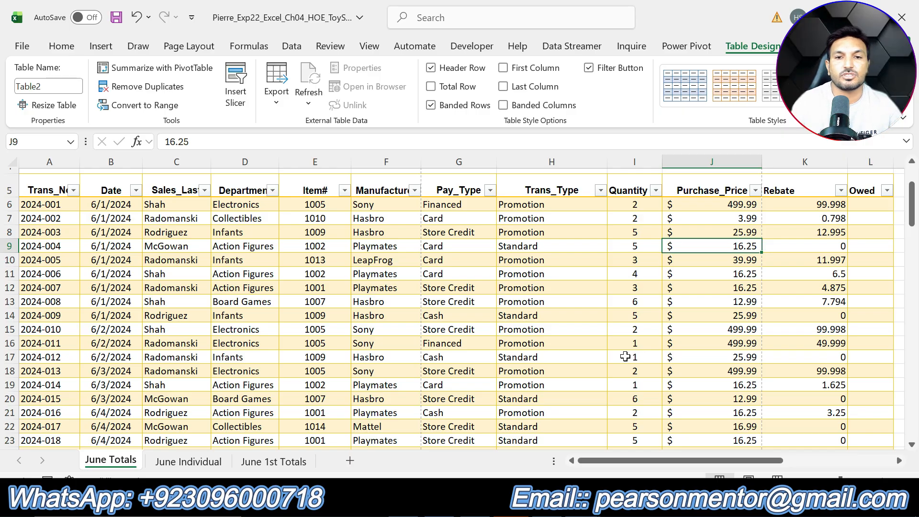
click(625, 356)
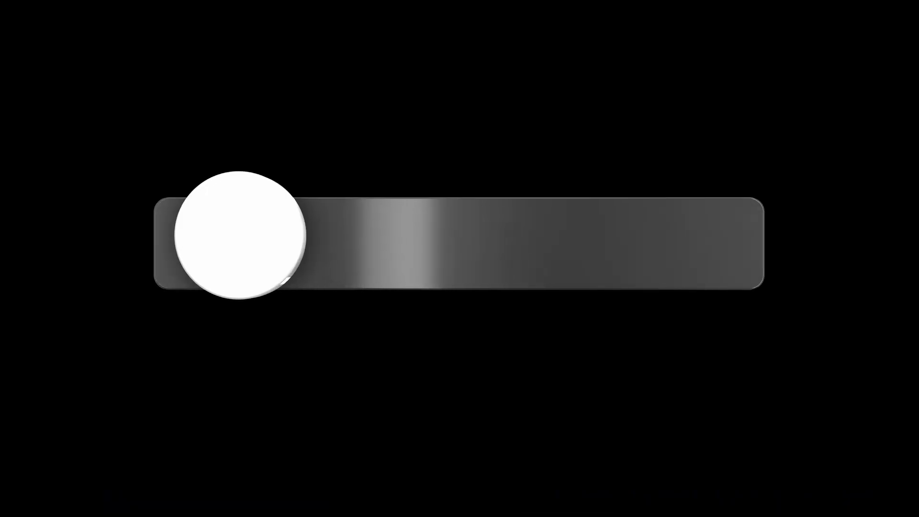